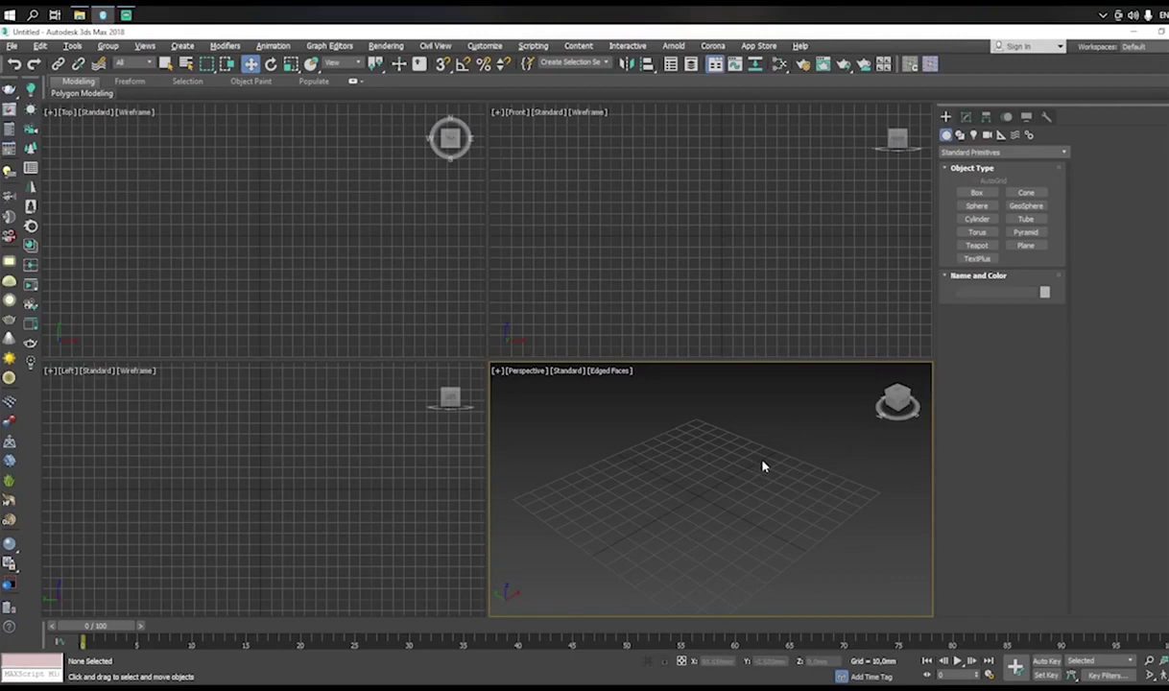
{"action": "left_click", "coordinate": [13, 46]}
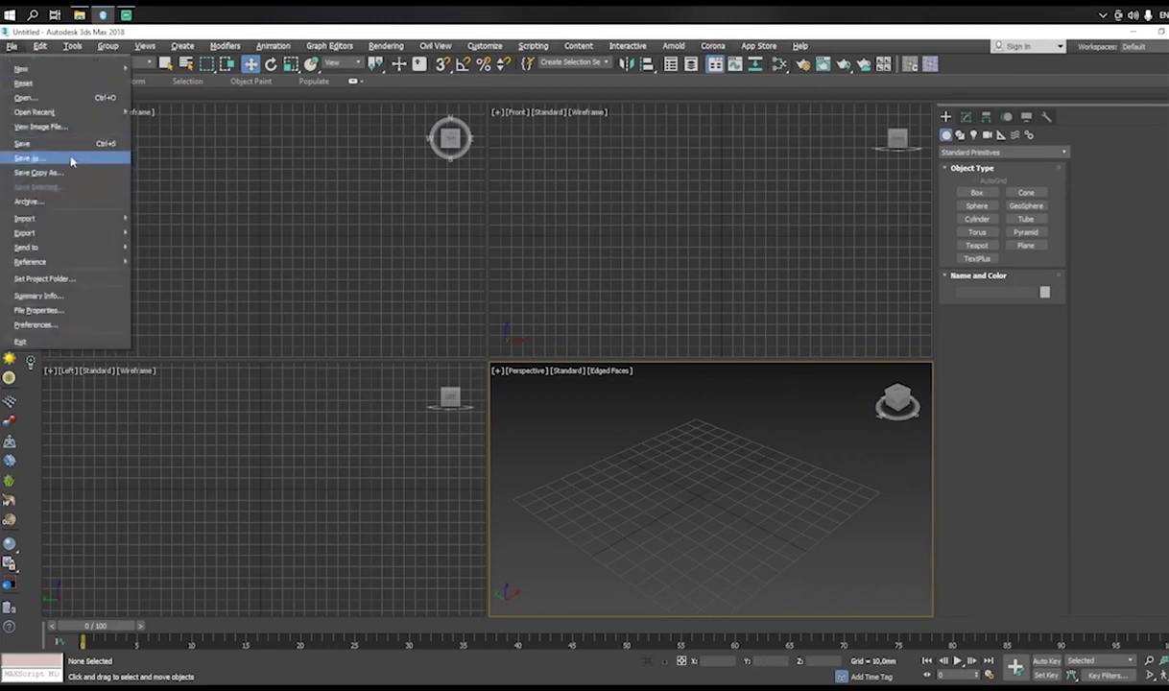
{"action": "mouse_move", "coordinate": [82, 232]}
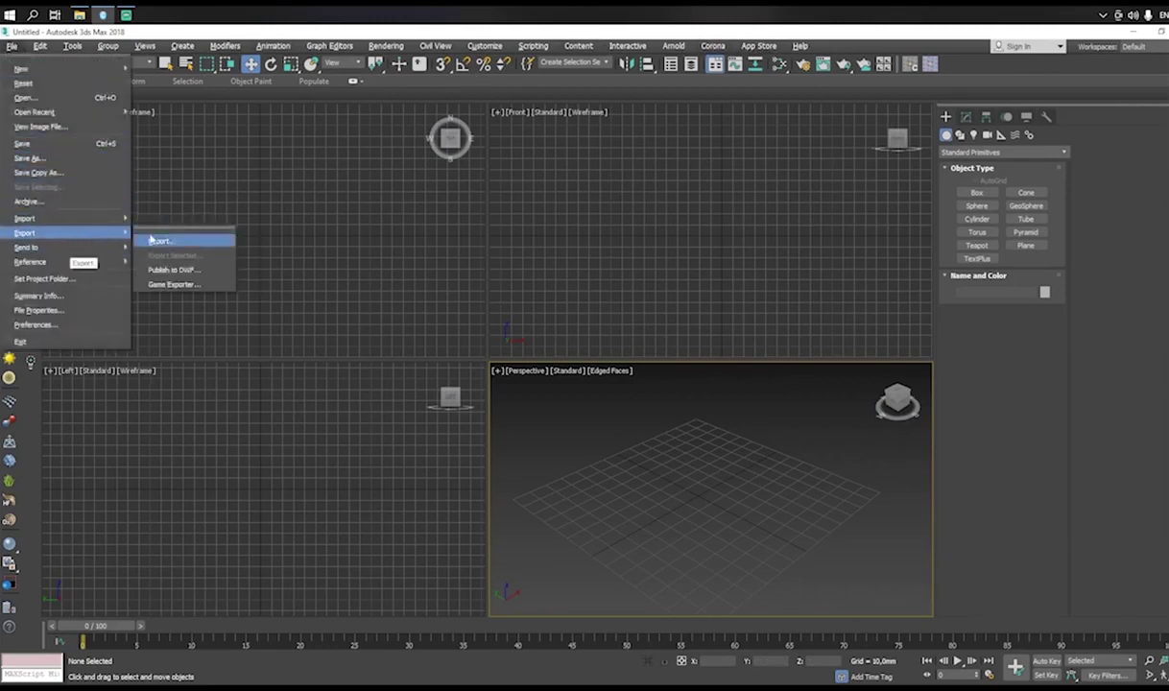
{"action": "left_click", "coordinate": [266, 196]}
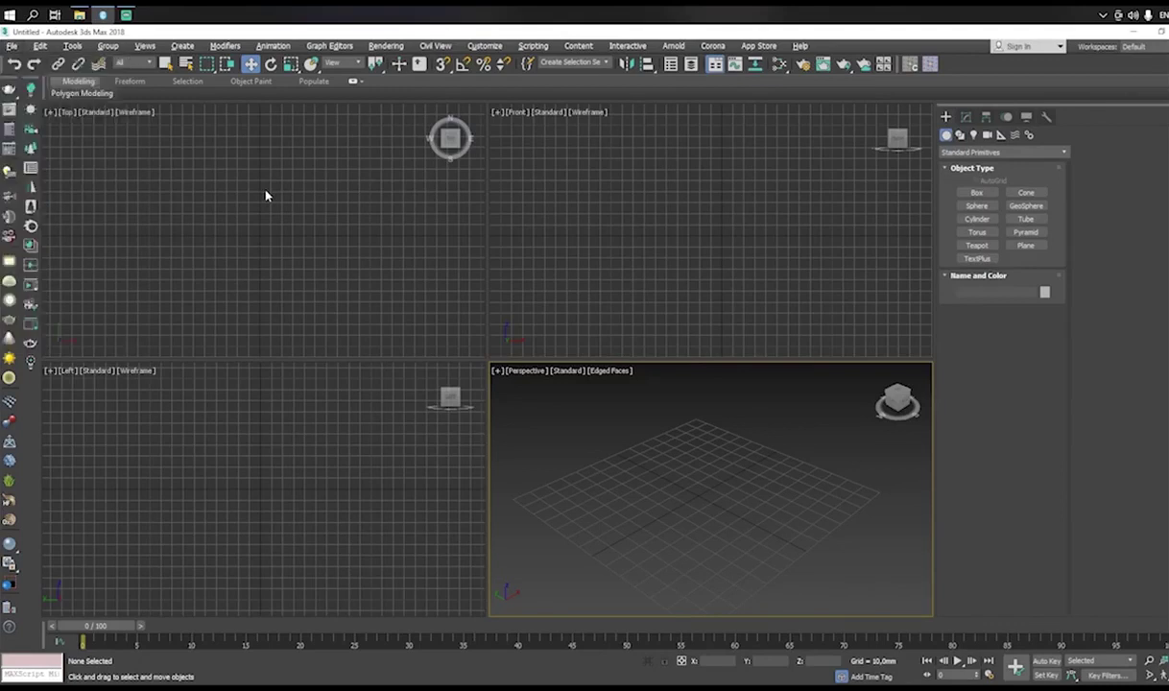
{"action": "left_click", "coordinate": [59, 46]}
{"action": "mouse_move", "coordinate": [42, 48]}
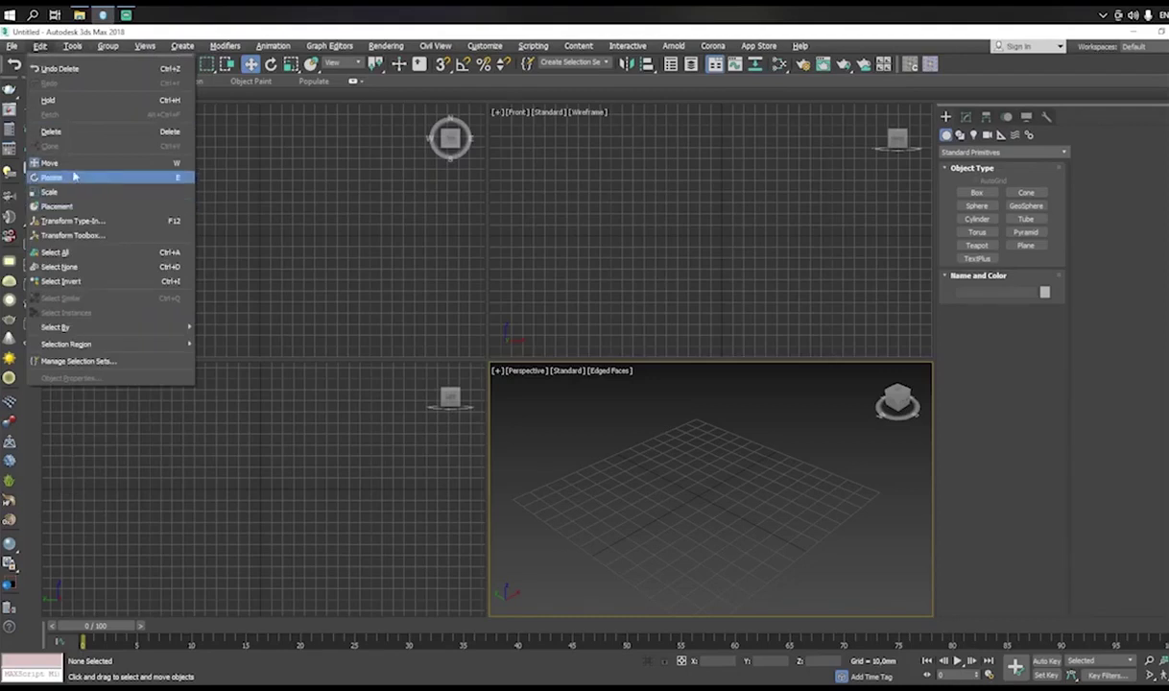
{"action": "left_click", "coordinate": [246, 128]}
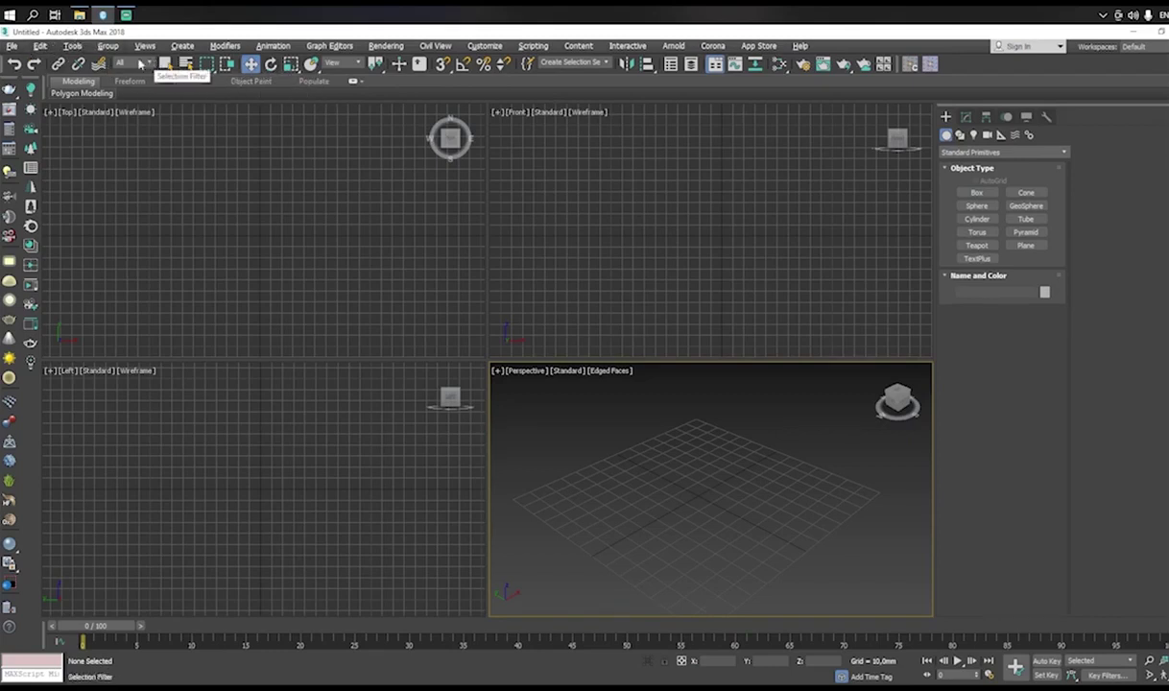
{"action": "left_click", "coordinate": [109, 48]}
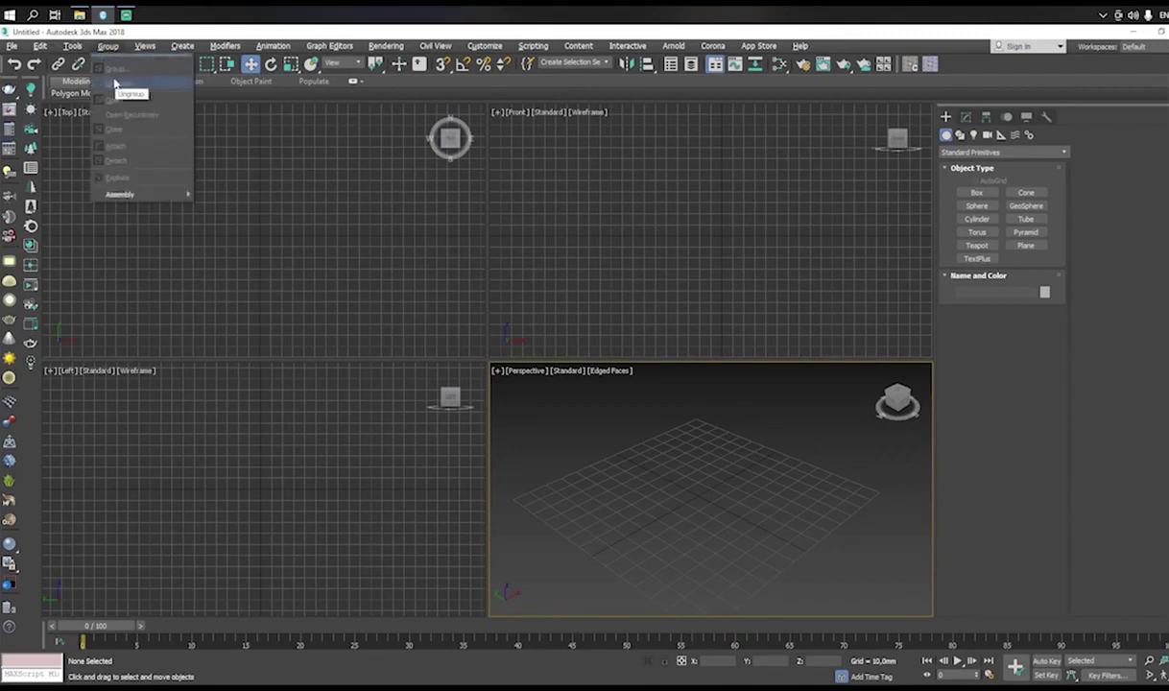
{"action": "left_click", "coordinate": [977, 198]}
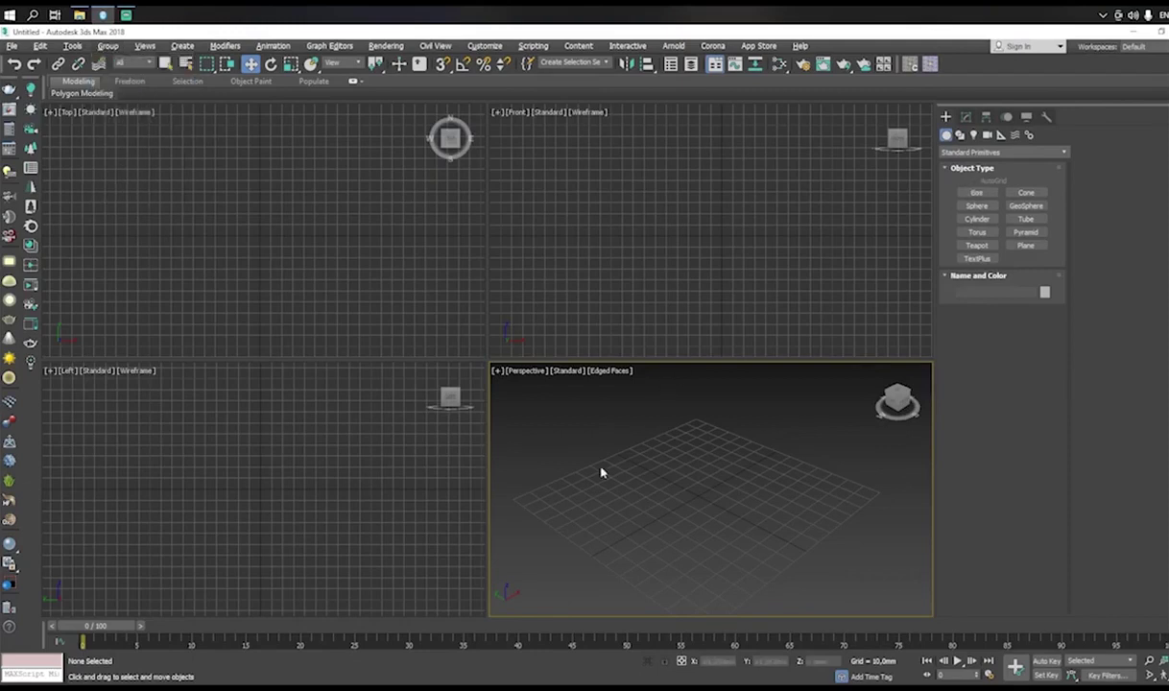
Create two separate boxes in the Perspective view, the first about 56 mm long and 32 mm wide, the second narrower
{"action": "left_click", "coordinate": [977, 192]}
{"action": "left_click_drag", "start_coordinate": [573, 477], "coordinate": [682, 492]}
{"action": "left_click", "coordinate": [680, 435]}
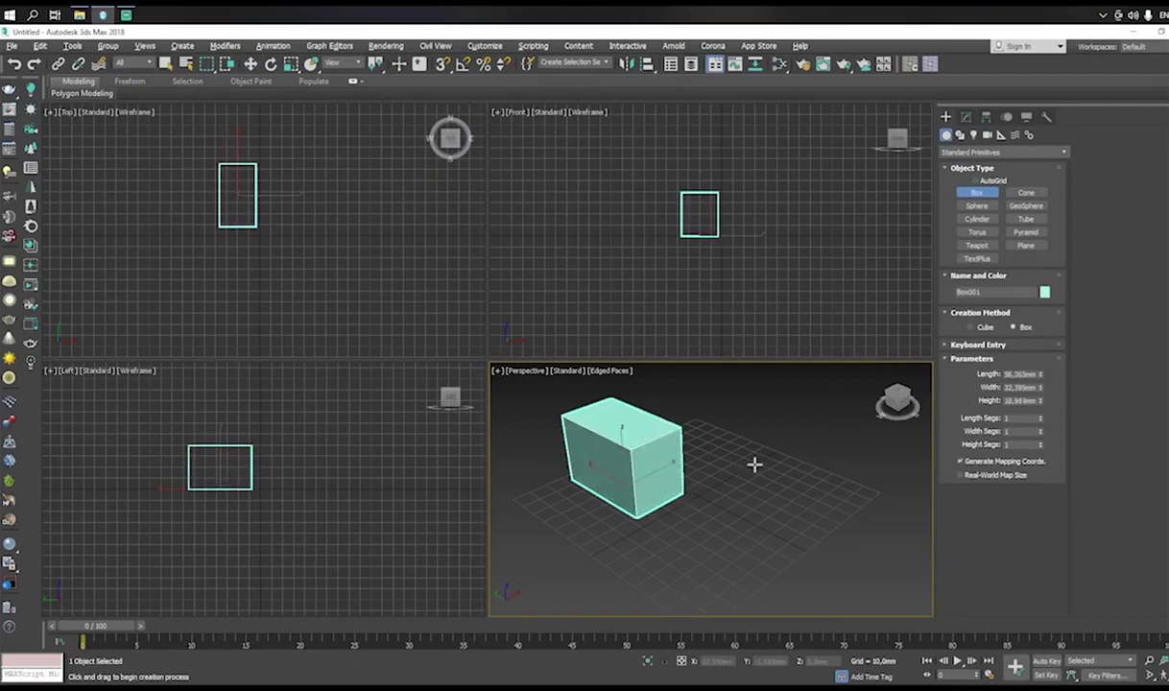
{"action": "left_click_drag", "start_coordinate": [756, 466], "coordinate": [872, 493]}
{"action": "left_click", "coordinate": [871, 484]}
Select both boxes and combine them into a group, accepting the default group name
{"action": "middle_click_drag", "start_coordinate": [845, 499], "coordinate": [651, 525], "text": "alt"}
{"action": "scroll", "coordinate": [720, 494], "scroll_direction": "down", "scroll_amount": 4}
{"action": "scroll", "coordinate": [672, 528], "scroll_direction": "down", "scroll_amount": 3}
{"action": "middle_click_drag", "start_coordinate": [651, 525], "coordinate": [668, 504], "text": "alt"}
{"action": "key", "text": "w"}
{"action": "scroll", "coordinate": [644, 520], "scroll_direction": "up", "scroll_amount": 2}
{"action": "left_click", "coordinate": [763, 433]}
{"action": "left_click_drag", "start_coordinate": [814, 400], "coordinate": [427, 597]}
{"action": "middle_click_drag", "start_coordinate": [621, 516], "coordinate": [688, 480]}
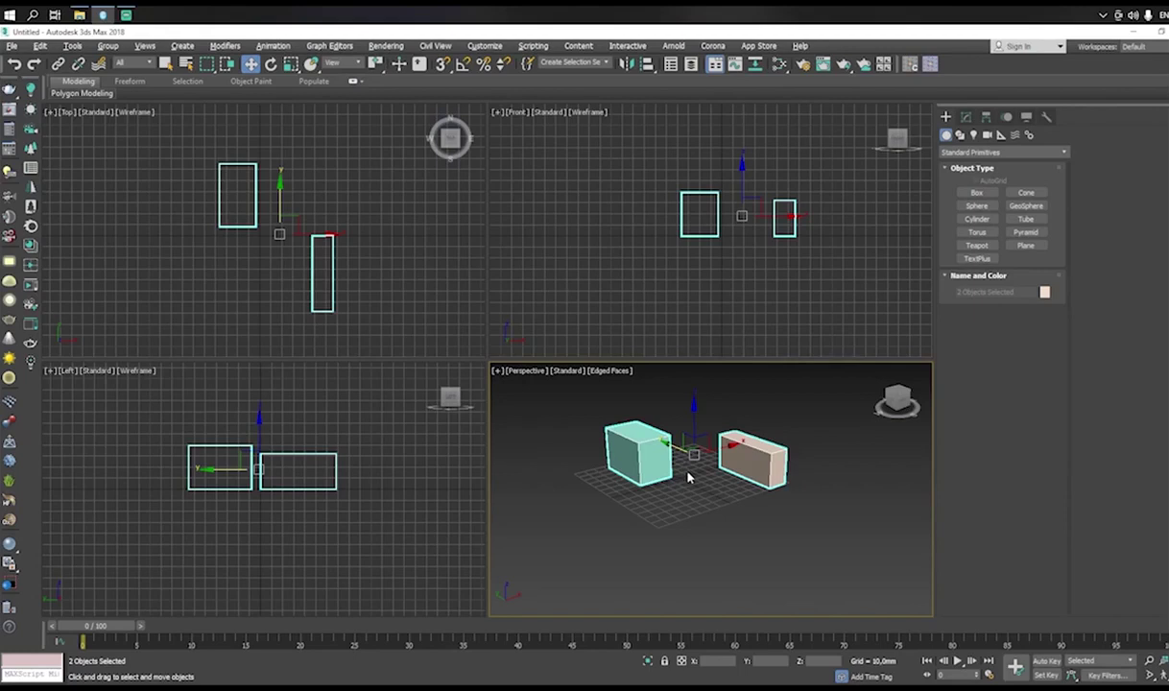
{"action": "left_click", "coordinate": [108, 45]}
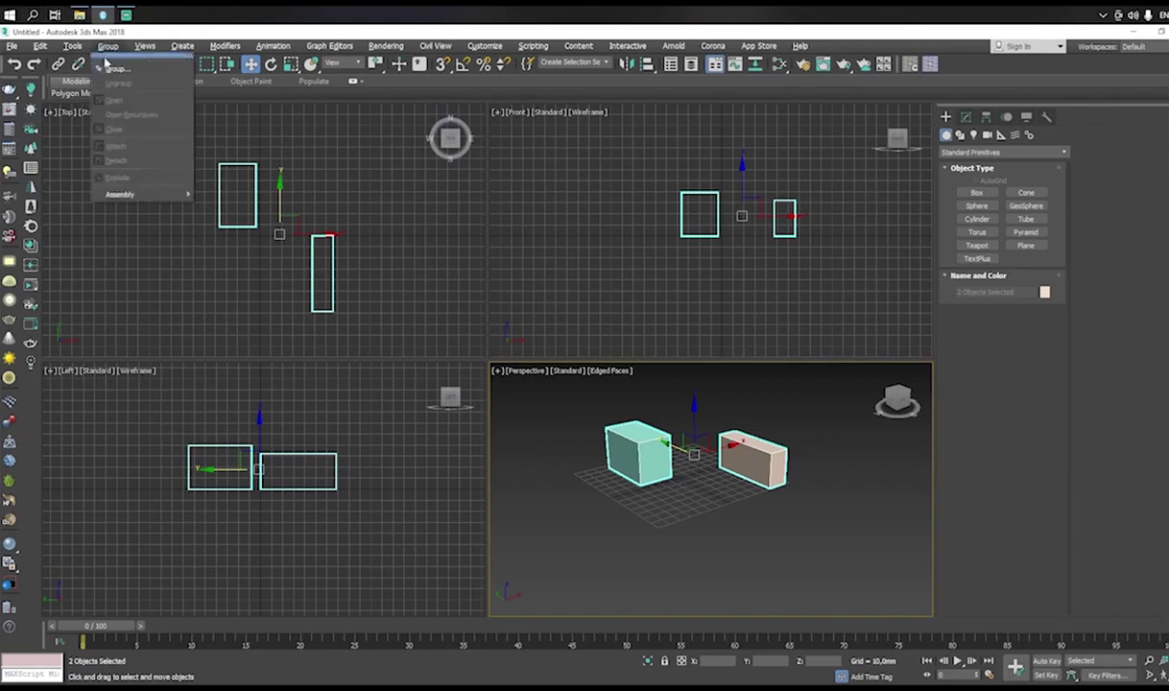
{"action": "left_click", "coordinate": [120, 61]}
{"action": "left_click", "coordinate": [612, 382]}
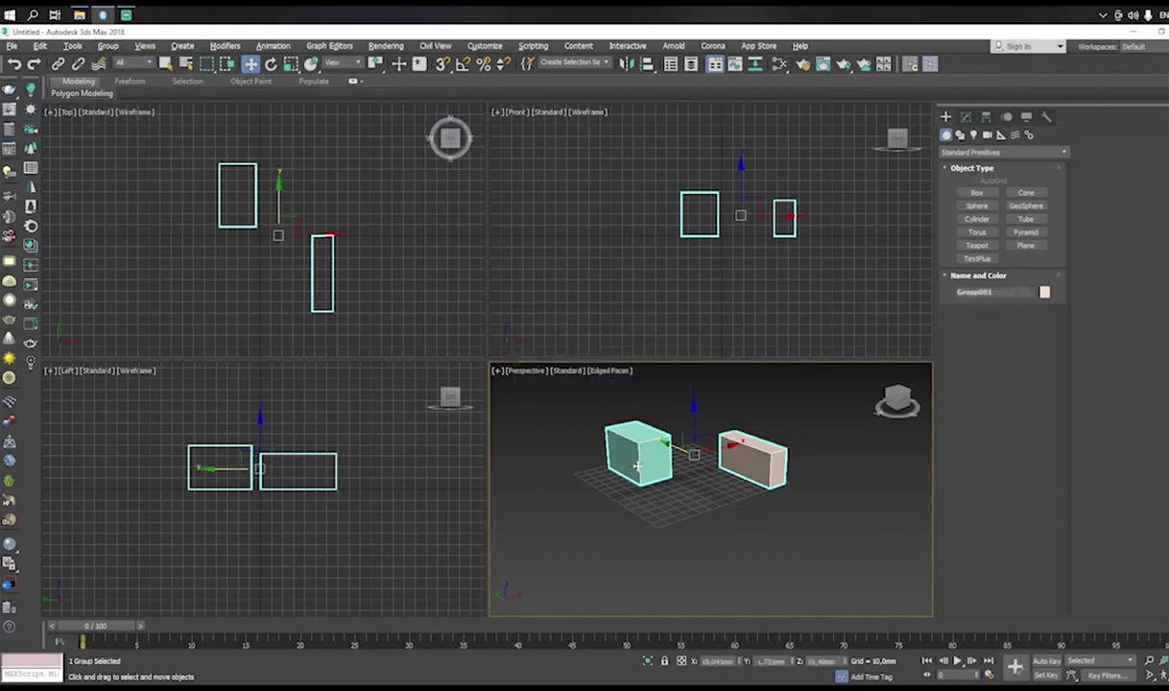
Ungroup the two boxes and check that each one can be selected individually
{"action": "middle_click_drag", "start_coordinate": [696, 464], "coordinate": [706, 468], "text": "alt"}
{"action": "scroll", "coordinate": [742, 460], "scroll_direction": "up", "scroll_amount": 4}
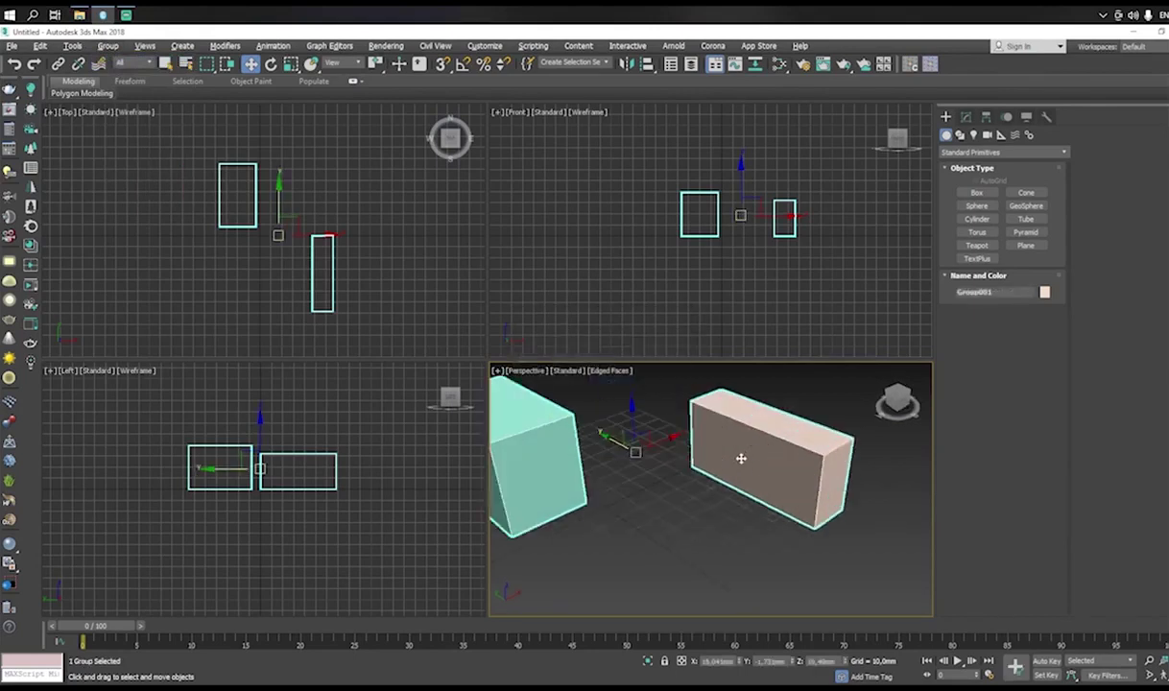
{"action": "scroll", "coordinate": [653, 463], "scroll_direction": "down", "scroll_amount": 3}
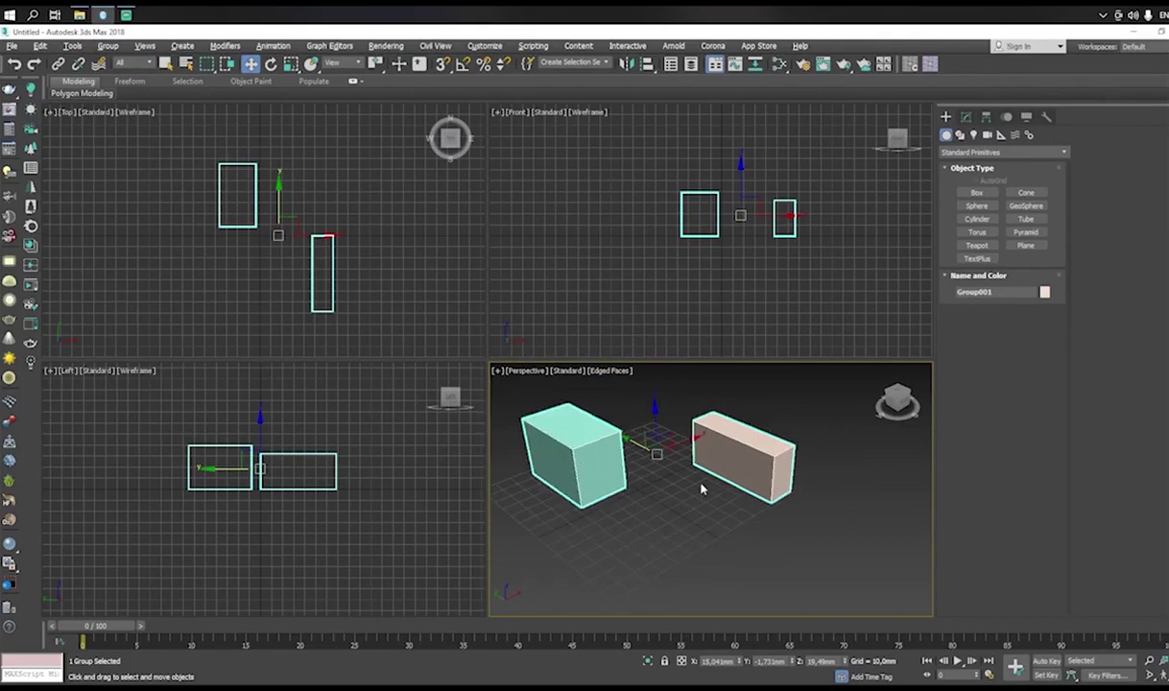
{"action": "left_click", "coordinate": [109, 47]}
{"action": "left_click", "coordinate": [119, 84]}
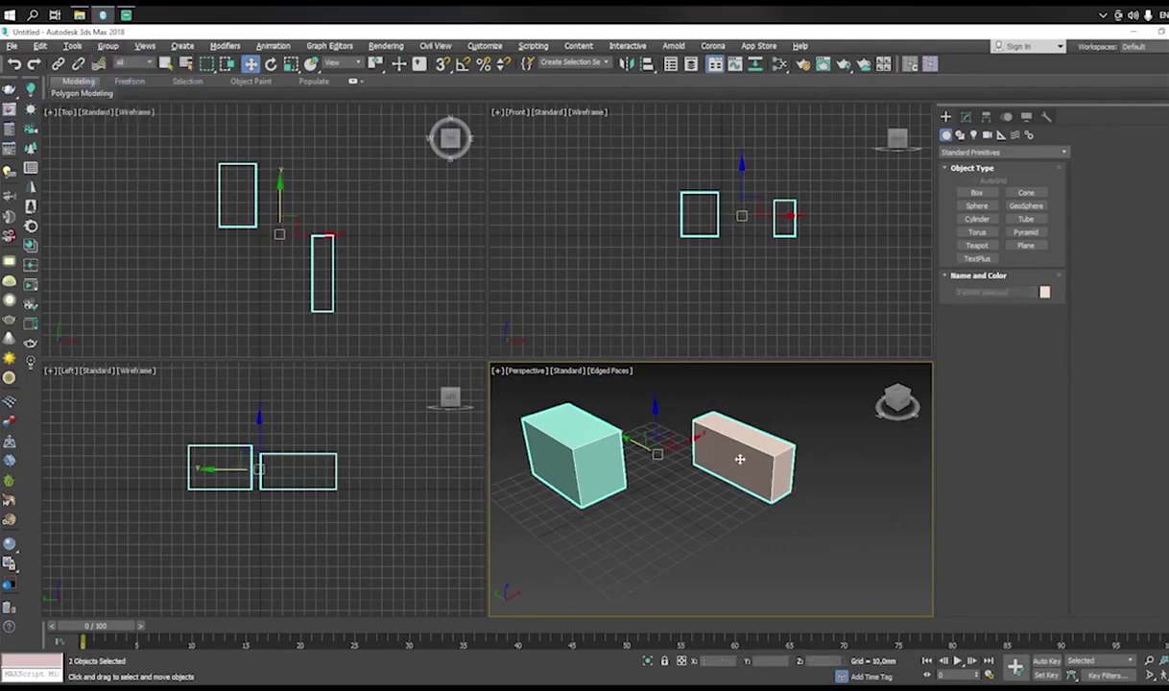
{"action": "left_click", "coordinate": [609, 463]}
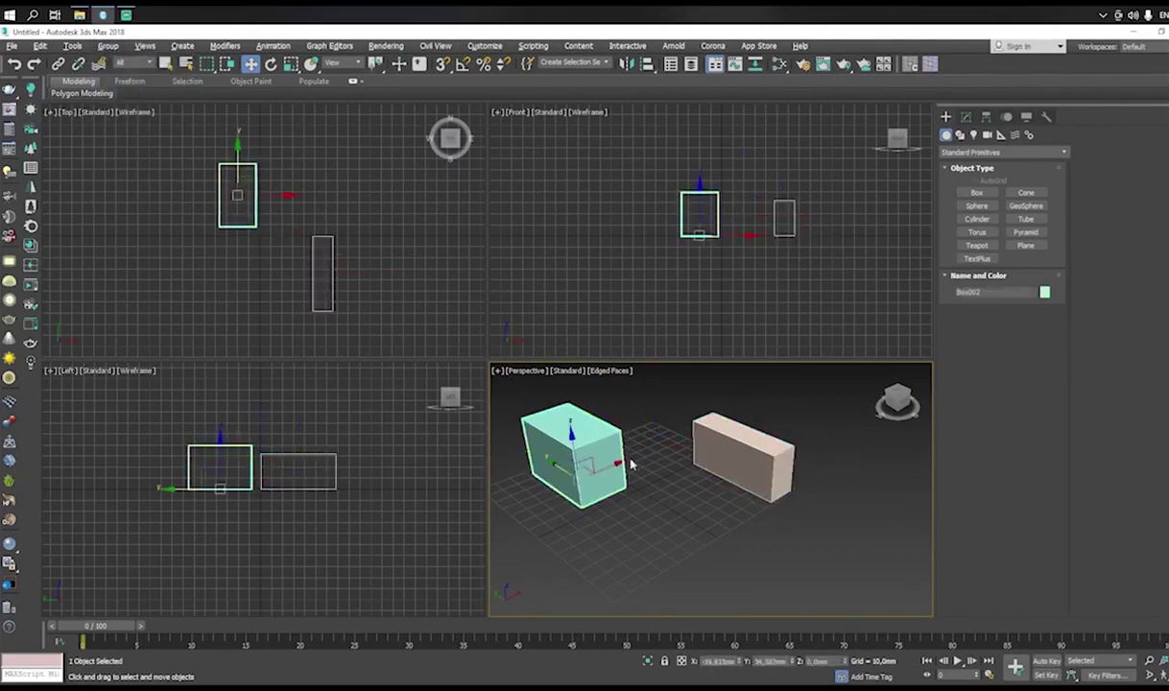
{"action": "left_click", "coordinate": [700, 454]}
Convert the green box to an Editable Poly
{"action": "left_click", "coordinate": [588, 453]}
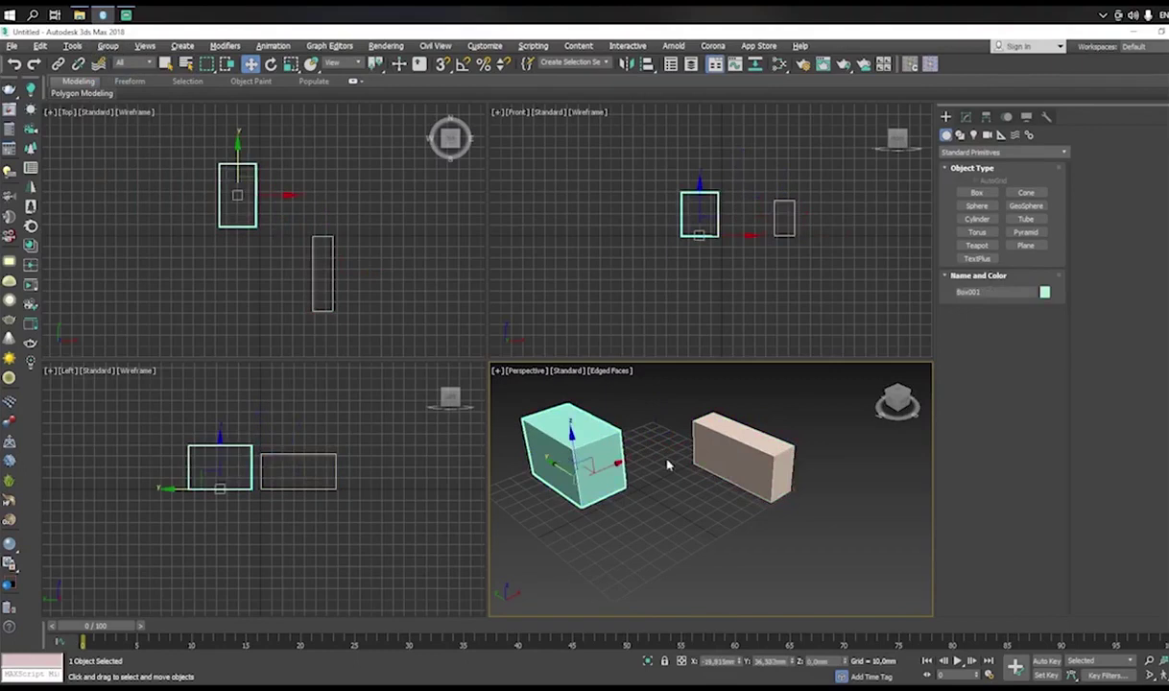
{"action": "right_click", "coordinate": [597, 451]}
{"action": "mouse_move", "coordinate": [718, 582]}
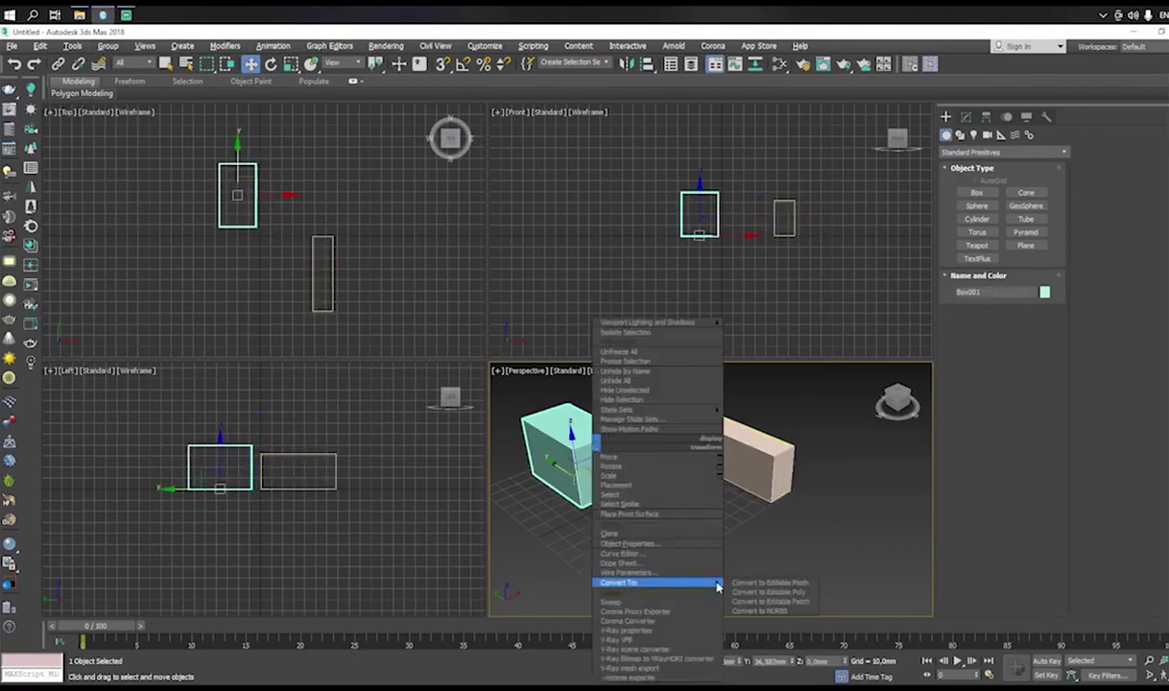
{"action": "left_click", "coordinate": [785, 592]}
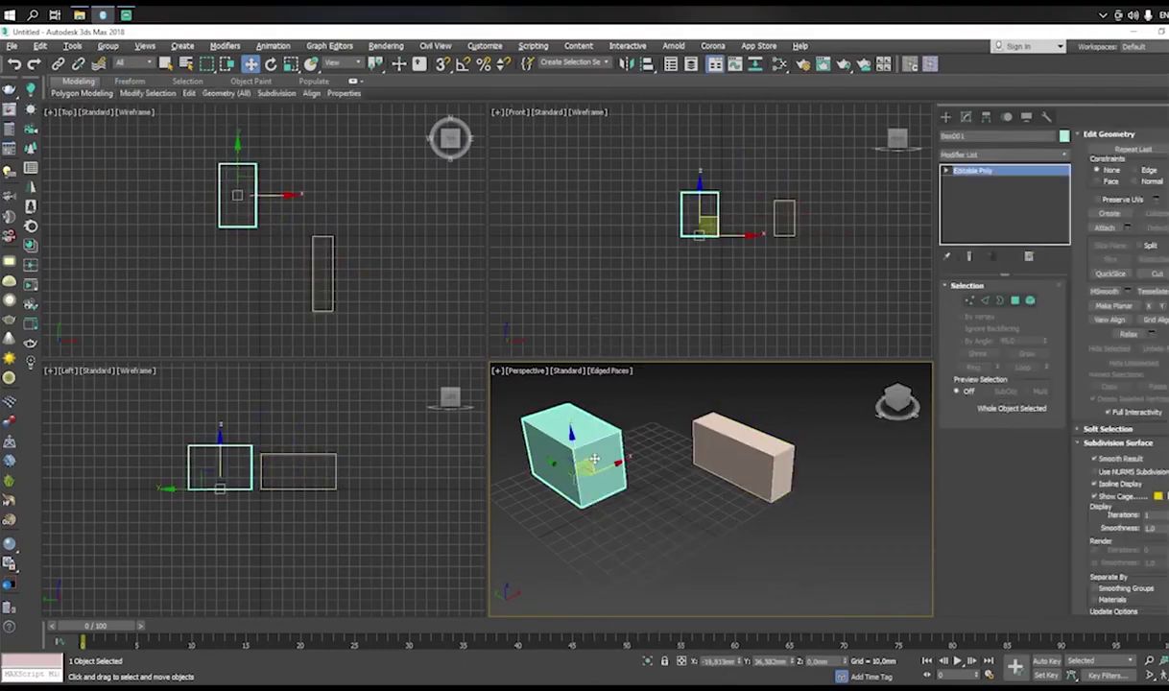
Attach the pink box to the green editable poly and shift the combined object slightly along the Y axis
{"action": "middle_click_drag", "start_coordinate": [613, 478], "coordinate": [637, 483]}
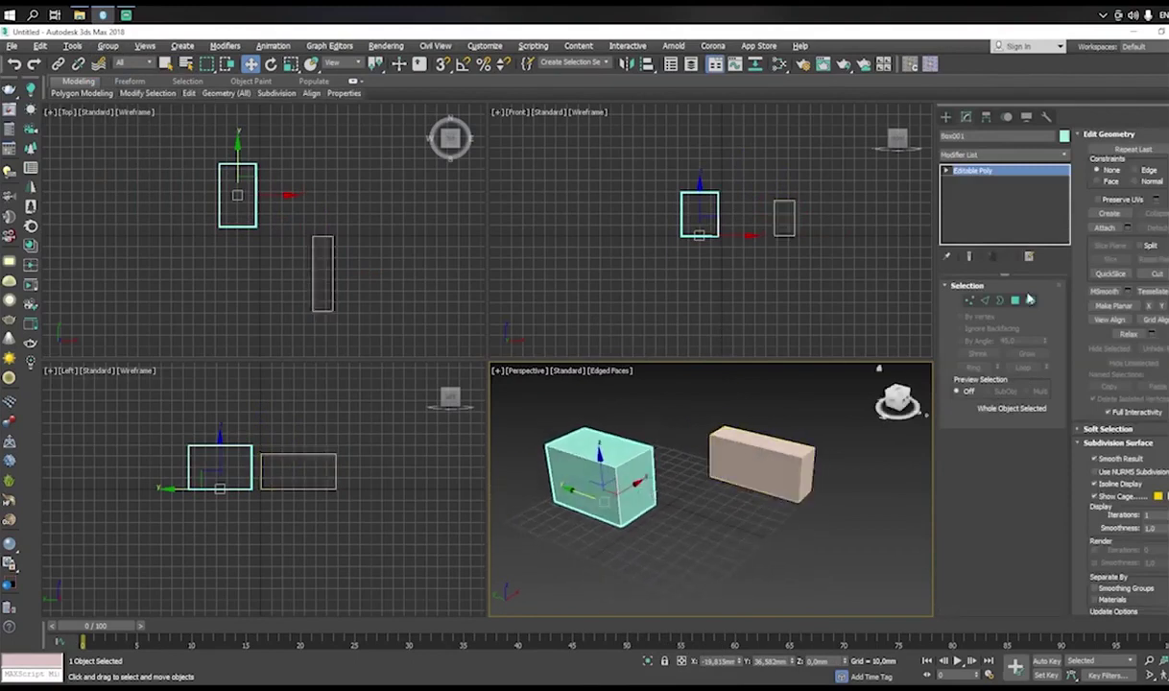
{"action": "left_click", "coordinate": [1105, 227]}
{"action": "left_click", "coordinate": [759, 463]}
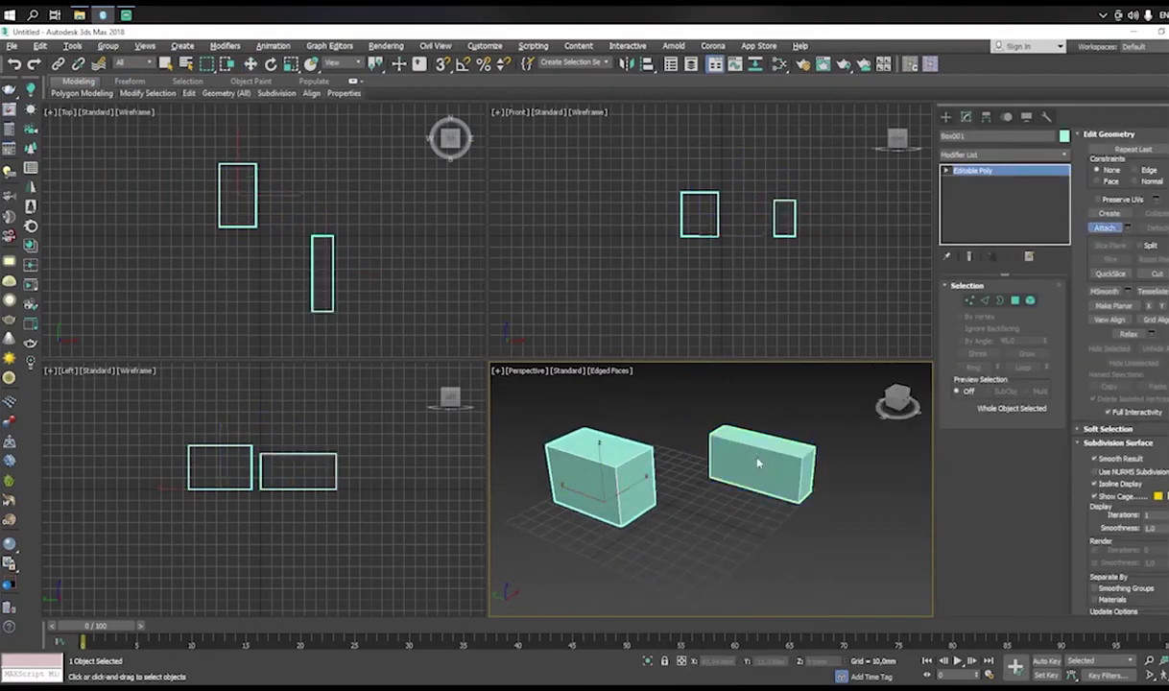
{"action": "middle_click_drag", "start_coordinate": [767, 470], "coordinate": [726, 465], "text": "alt"}
{"action": "left_click", "coordinate": [1100, 231]}
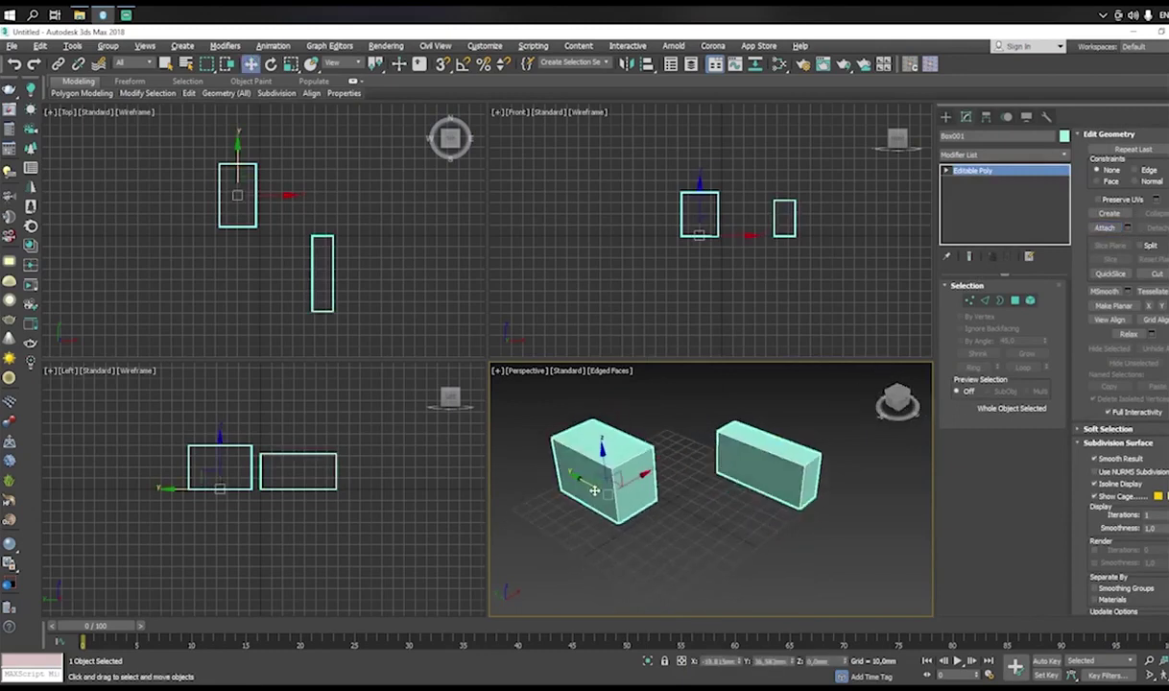
{"action": "mouse_move", "coordinate": [591, 482]}
{"action": "left_mouse_down"}
{"action": "mouse_move", "coordinate": [623, 493]}
{"action": "mouse_move", "coordinate": [601, 482]}
{"action": "left_mouse_up"}
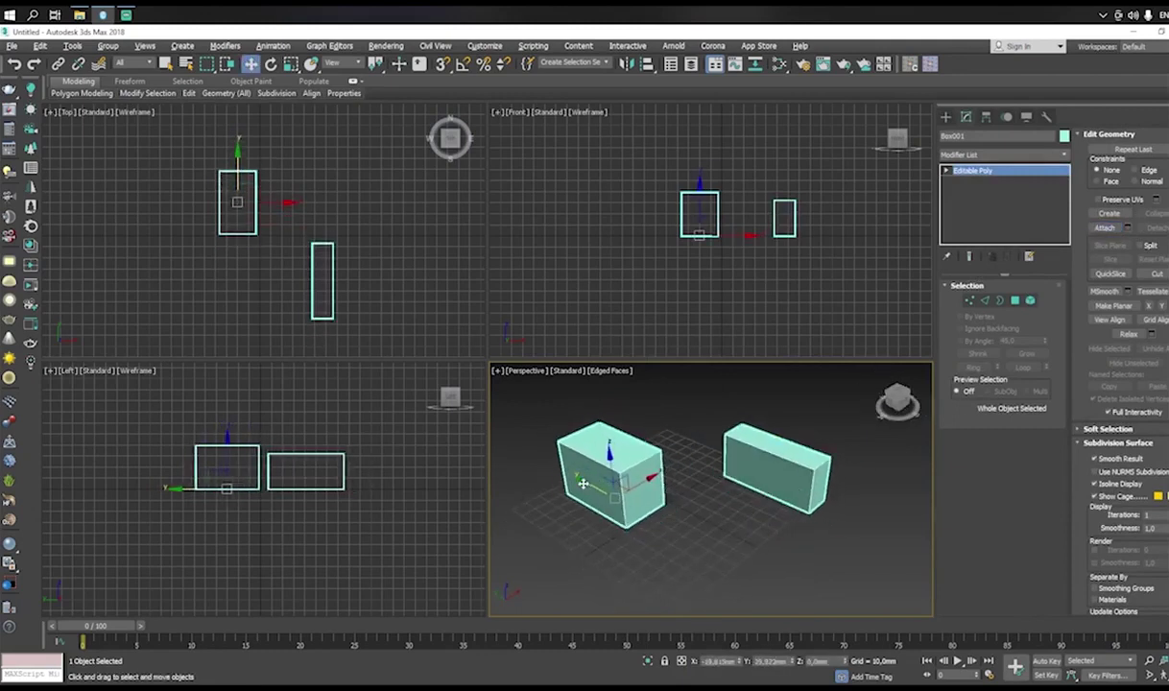
{"action": "left_click", "coordinate": [108, 45]}
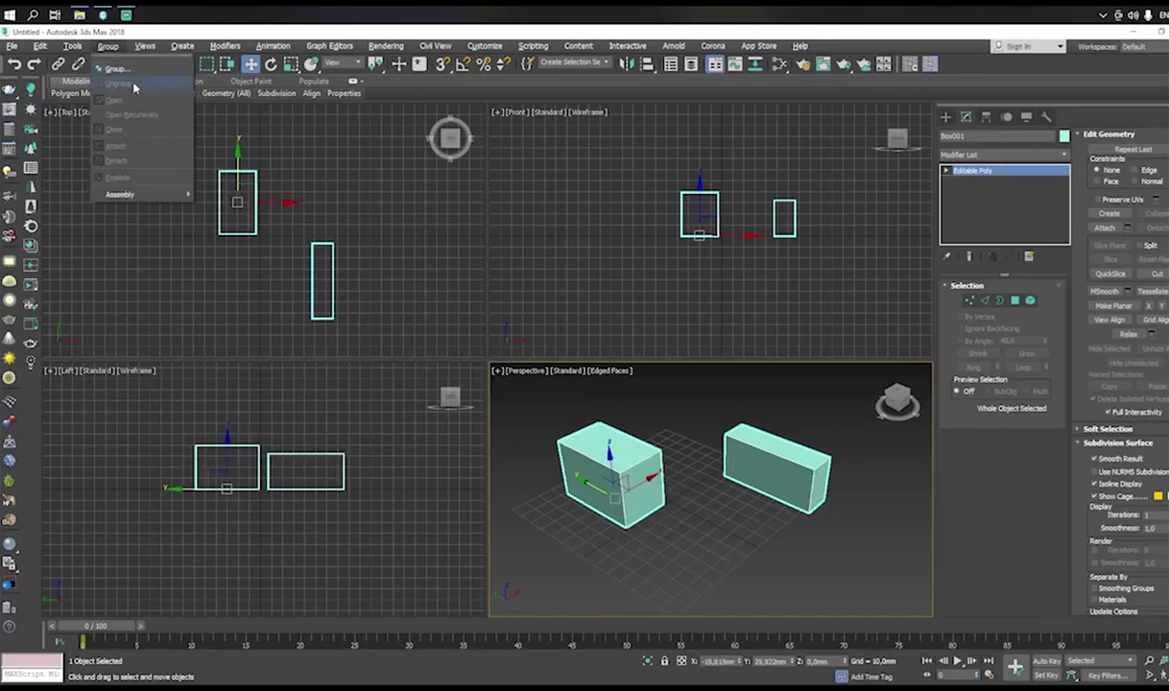
{"action": "left_click", "coordinate": [812, 428]}
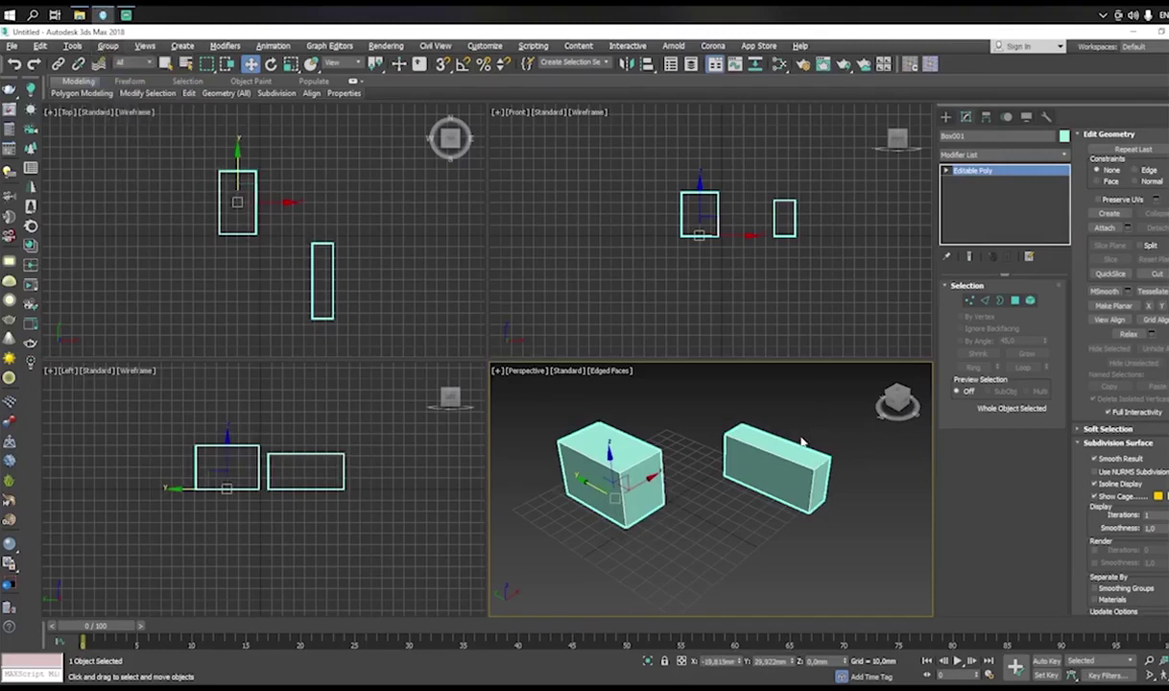
{"action": "middle_click_drag", "start_coordinate": [800, 440], "coordinate": [707, 448]}
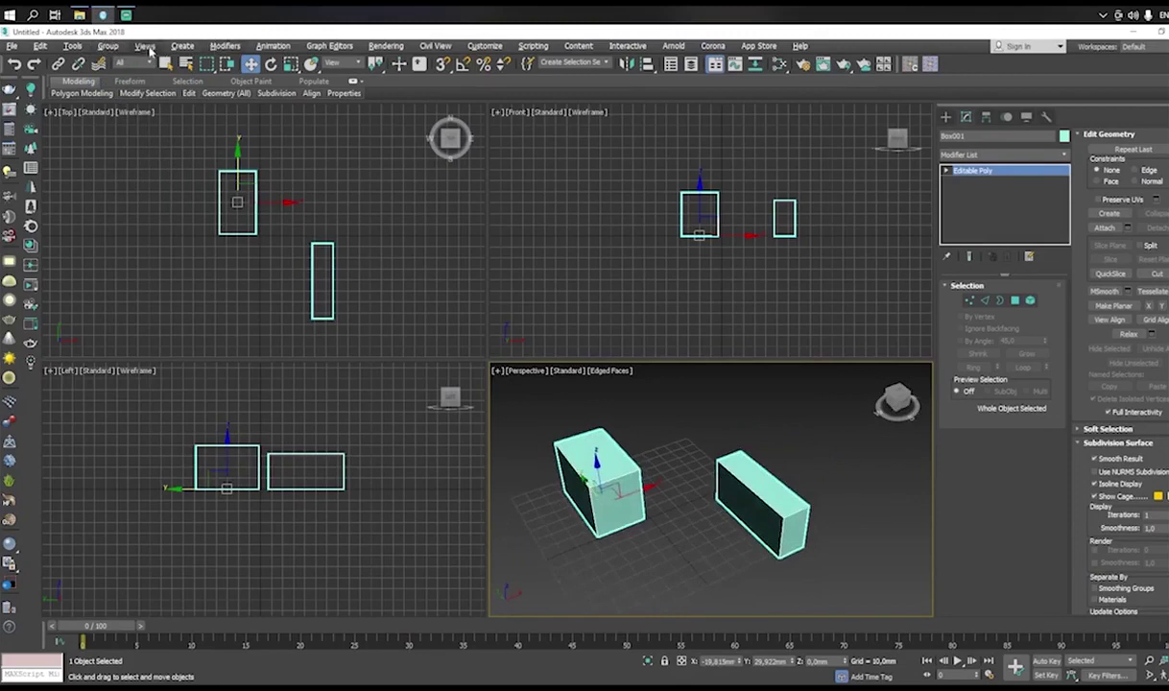
{"action": "left_click", "coordinate": [182, 47]}
{"action": "mouse_move", "coordinate": [219, 46]}
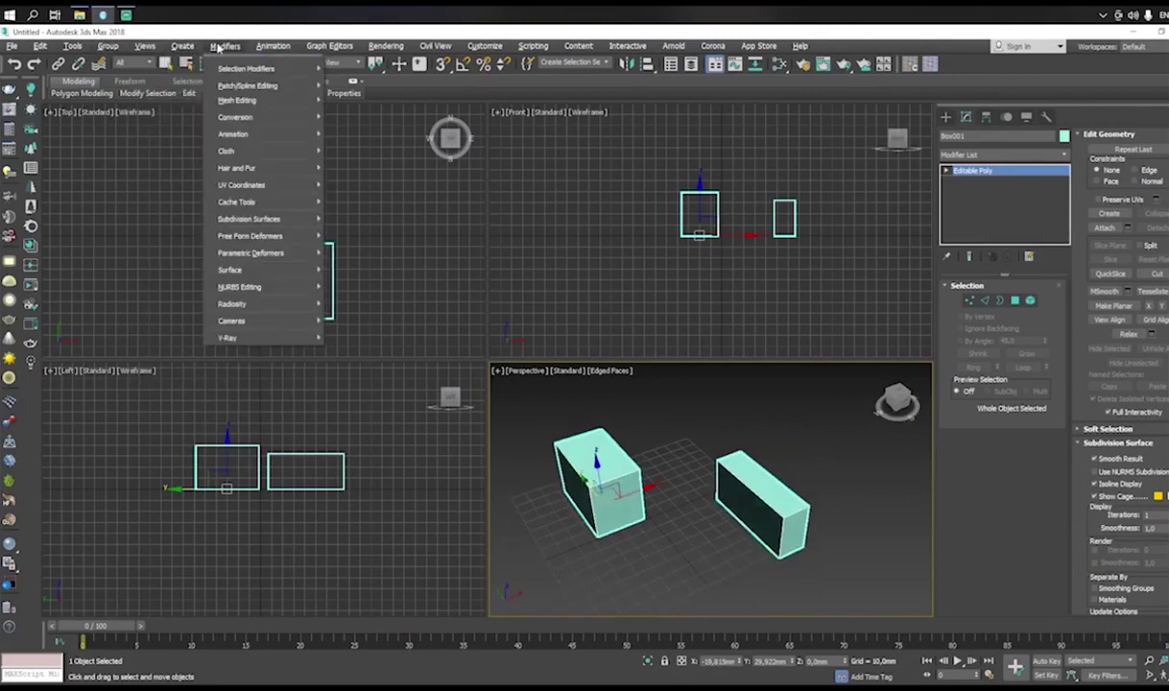
{"action": "mouse_move", "coordinate": [394, 50]}
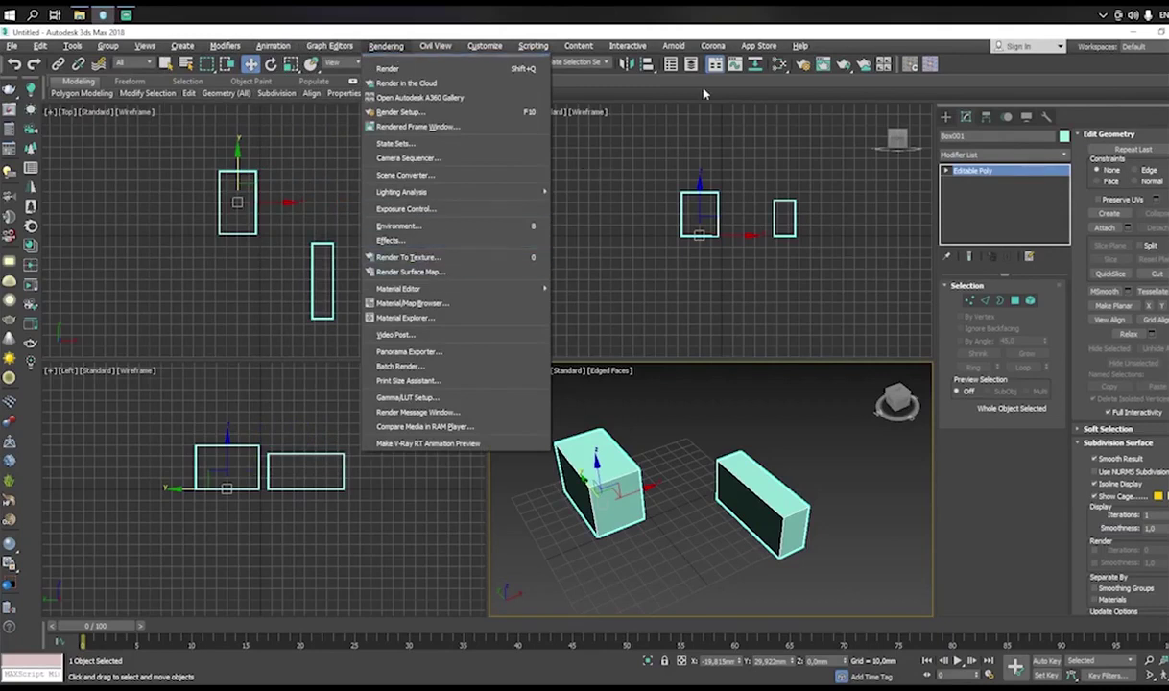
{"action": "mouse_move", "coordinate": [727, 54]}
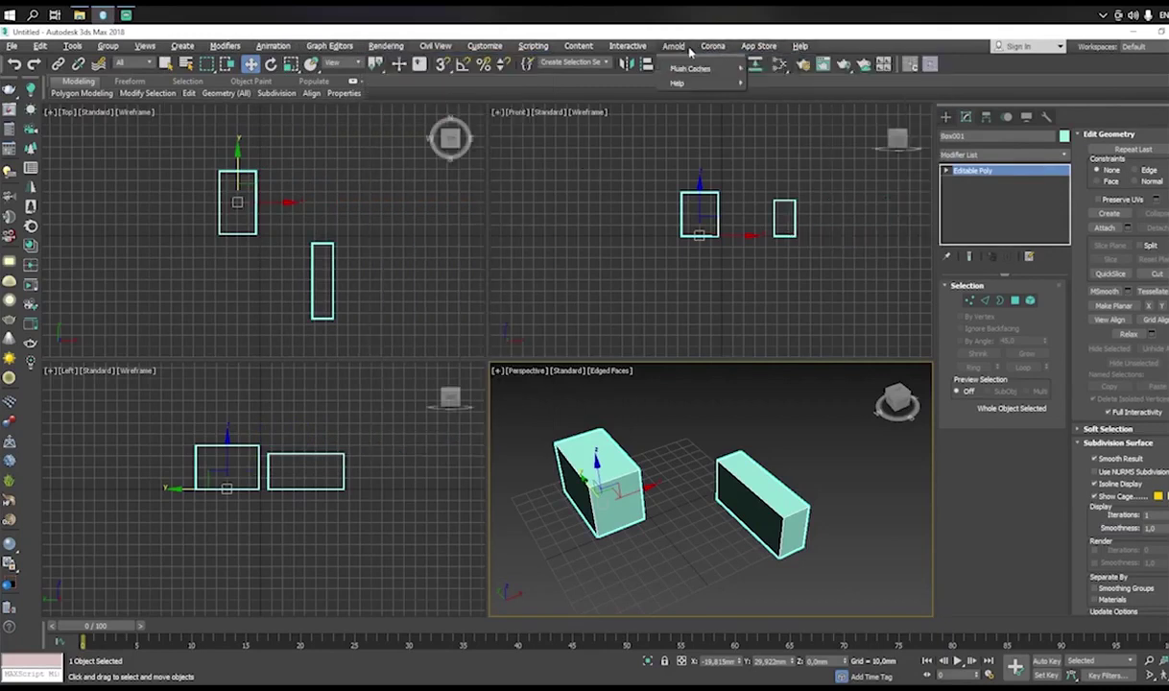
{"action": "mouse_move", "coordinate": [538, 47]}
{"action": "mouse_move", "coordinate": [470, 46]}
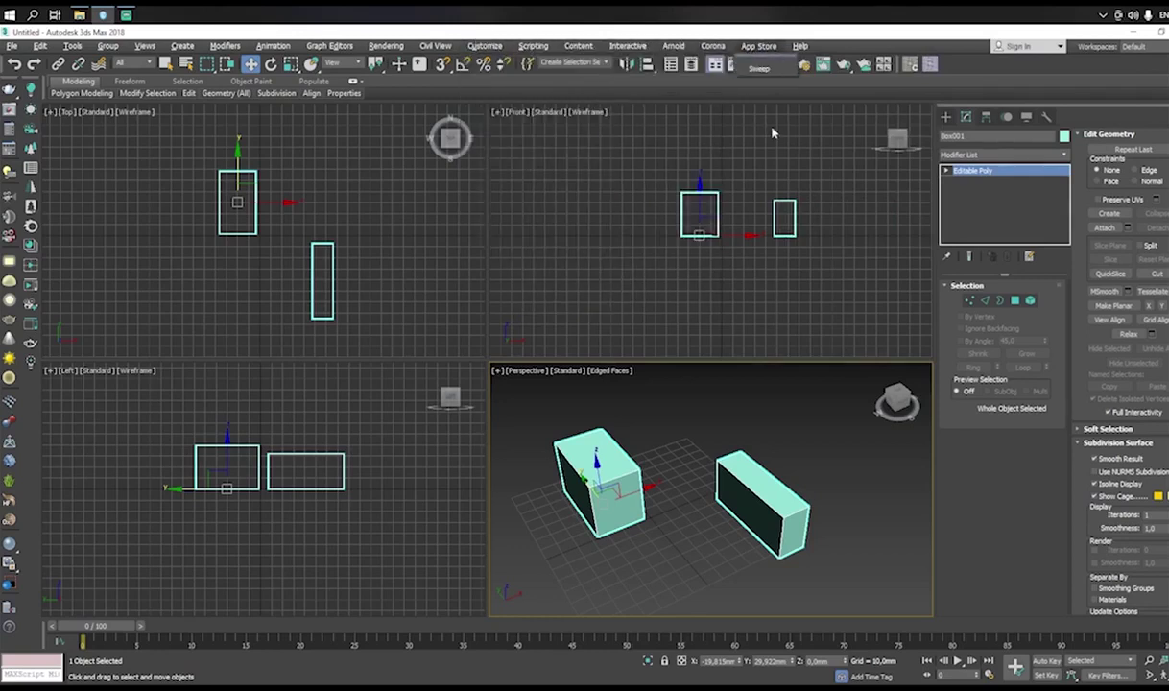
{"action": "left_click", "coordinate": [859, 172]}
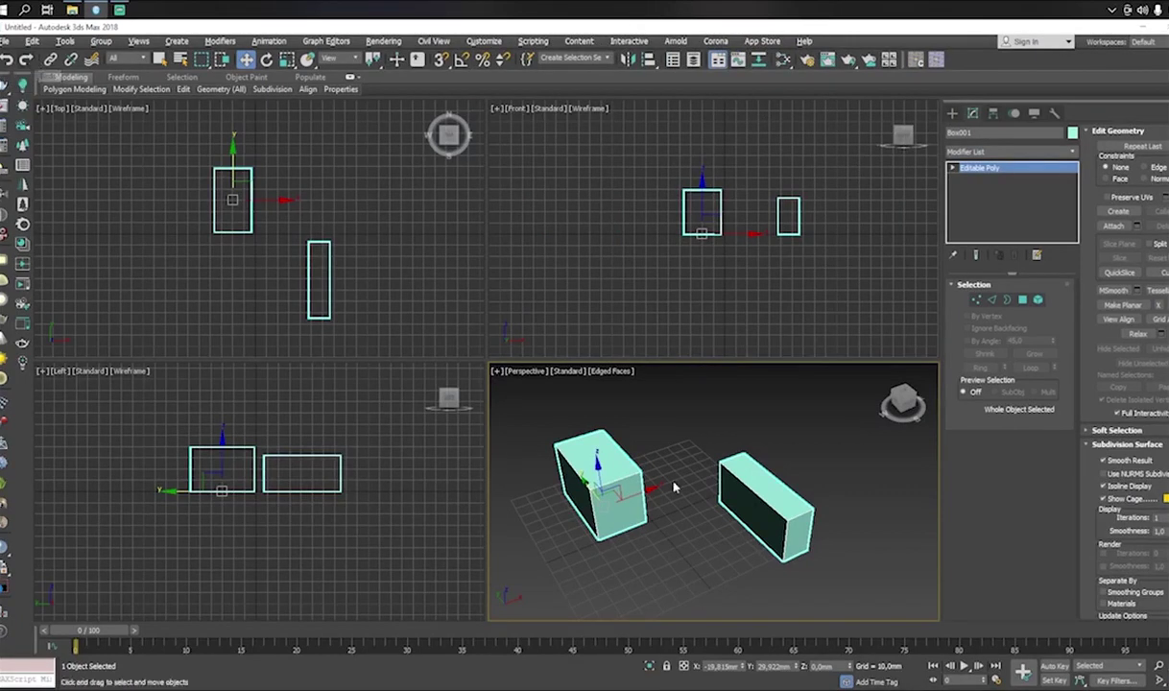
Deselect and reselect the attached object, then window-select it with the Move tool active
{"action": "left_click", "coordinate": [733, 552]}
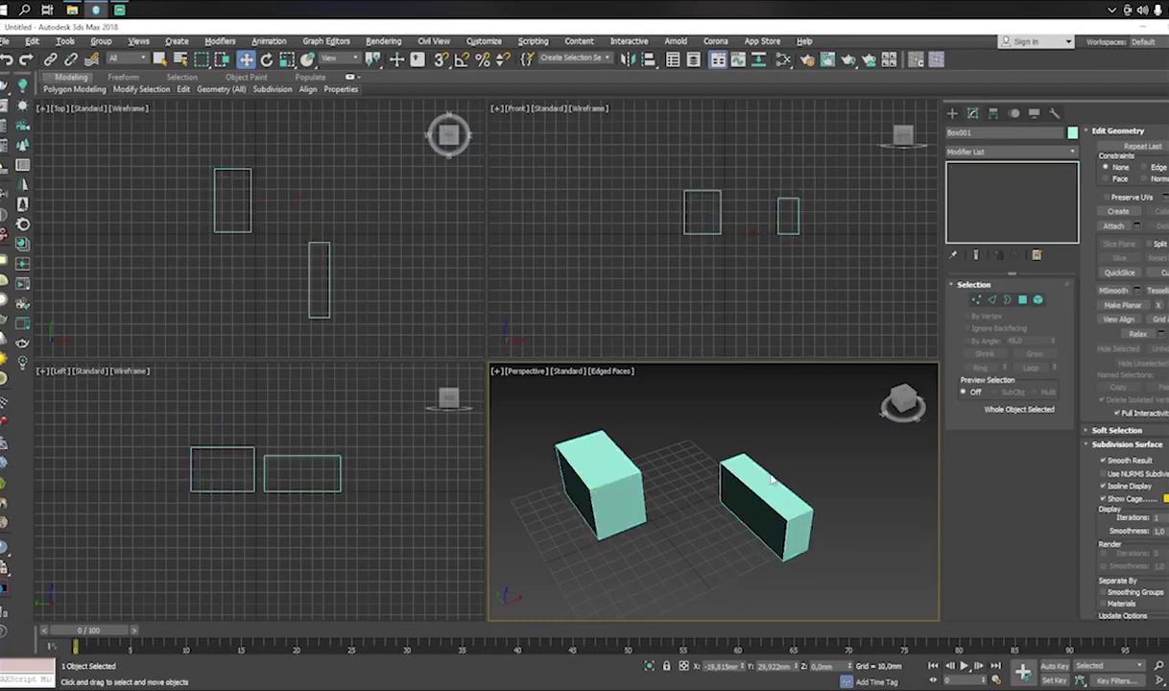
{"action": "left_click", "coordinate": [771, 486]}
{"action": "middle_click_drag", "start_coordinate": [640, 480], "coordinate": [670, 477]}
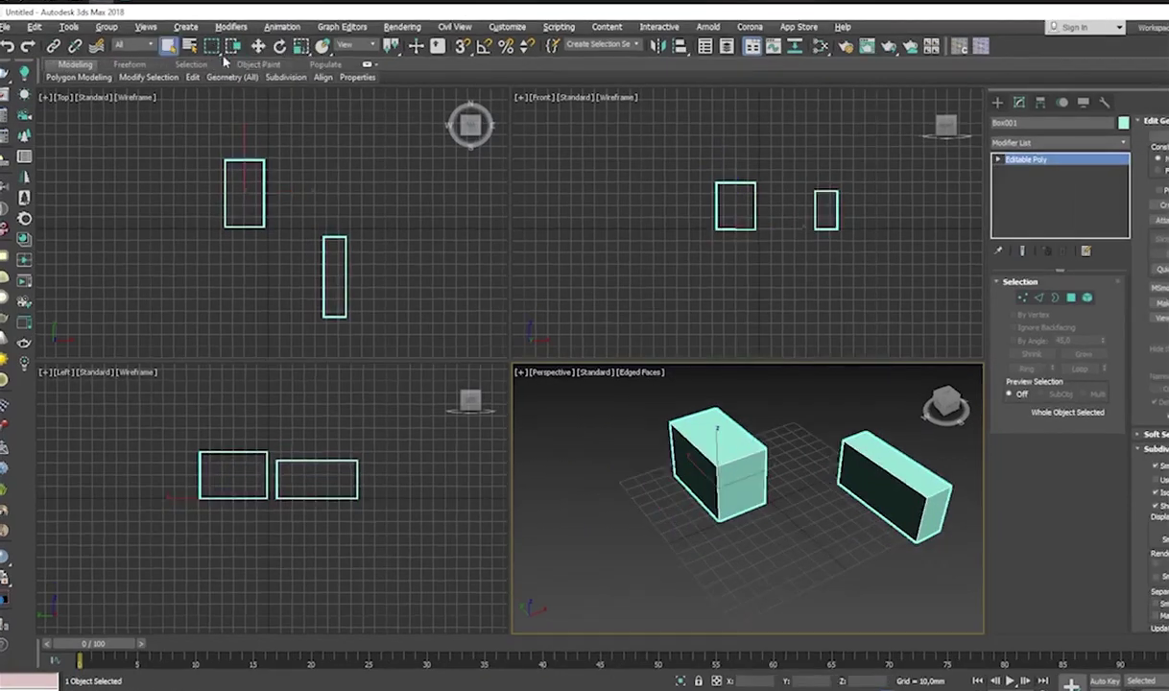
{"action": "mouse_move", "coordinate": [229, 90]}
{"action": "key", "text": "w"}
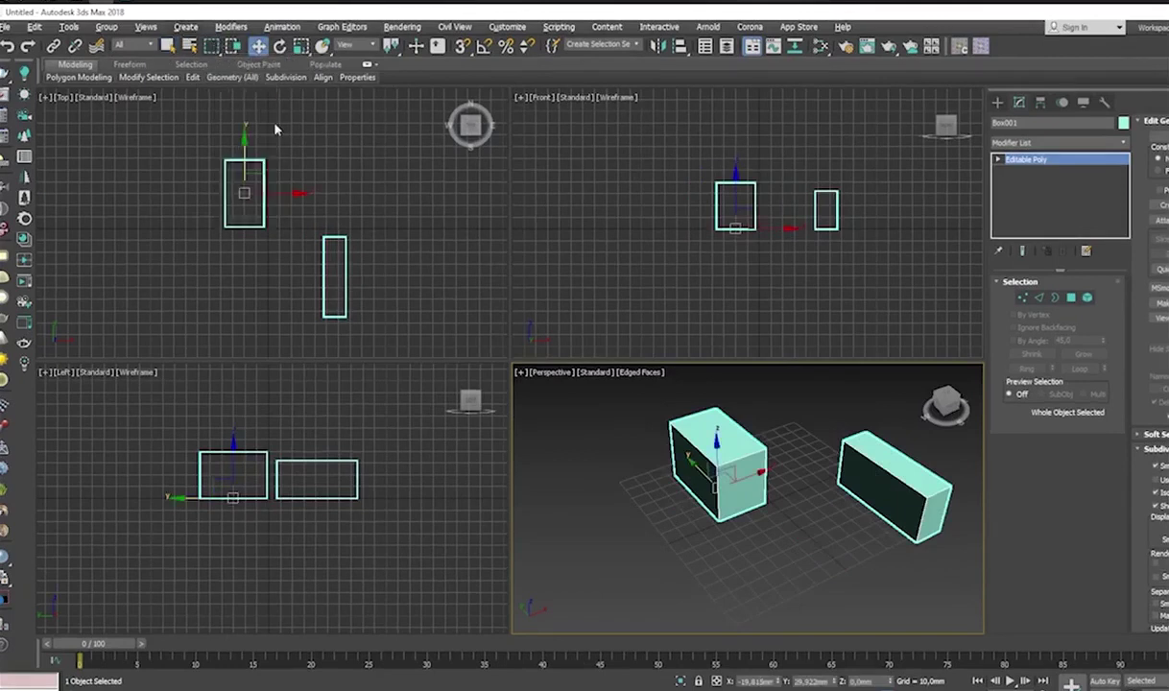
{"action": "left_click_drag", "start_coordinate": [625, 399], "coordinate": [958, 593]}
{"action": "middle_click_drag", "start_coordinate": [822, 531], "coordinate": [756, 501]}
Activate the Select Object tool and try out selection regions of different shapes in the Perspective viewport
{"action": "key", "text": "q"}
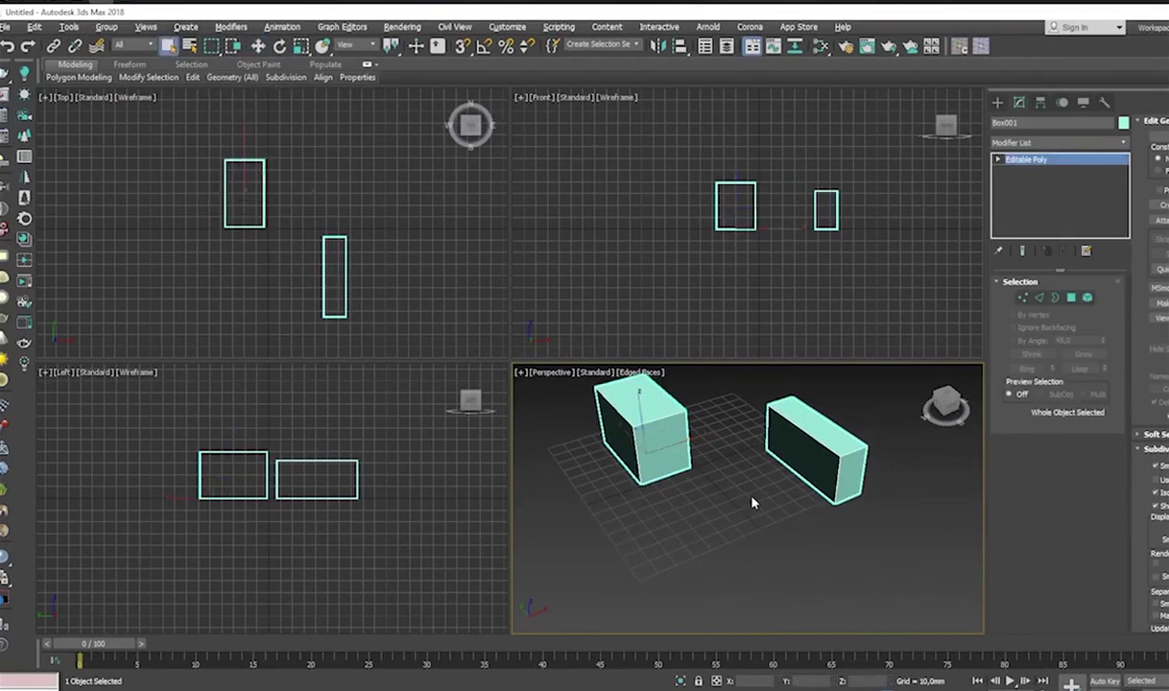
{"action": "left_click_drag", "start_coordinate": [709, 473], "coordinate": [808, 543]}
{"action": "left_click_drag", "start_coordinate": [721, 494], "coordinate": [810, 550]}
{"action": "left_click_drag", "start_coordinate": [738, 511], "coordinate": [841, 570]}
{"action": "left_click_drag", "start_coordinate": [741, 514], "coordinate": [793, 563]}
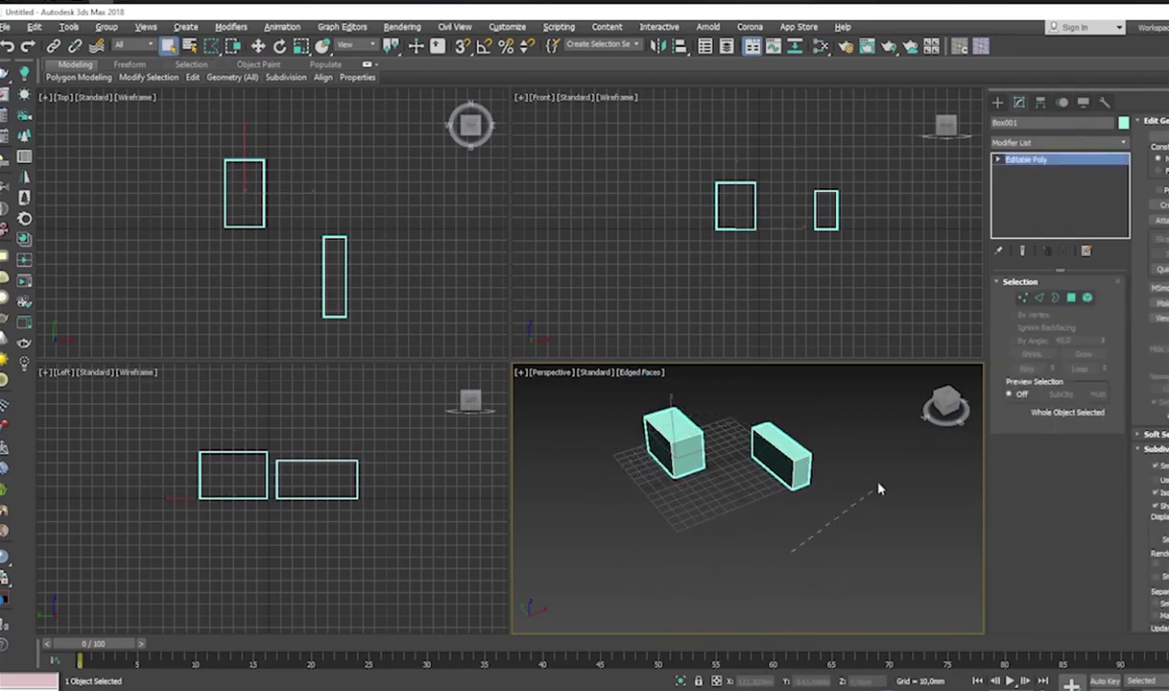
Draw a fence selection region around the attached boxes, then try a freehand region beside them
{"action": "left_click_drag", "start_coordinate": [879, 484], "coordinate": [756, 371]}
{"action": "left_click", "coordinate": [605, 437]}
{"action": "double_click", "coordinate": [775, 542]}
{"action": "mouse_move", "coordinate": [807, 496]}
{"action": "left_mouse_down"}
{"action": "mouse_move", "coordinate": [712, 562]}
{"action": "mouse_move", "coordinate": [542, 384]}
{"action": "mouse_move", "coordinate": [883, 470]}
{"action": "mouse_move", "coordinate": [755, 510]}
{"action": "left_mouse_up"}
Activate the Top, Front and Perspective viewports in turn and reselect the attached object, finishing with a rectangular window selection
{"action": "right_click", "coordinate": [468, 248]}
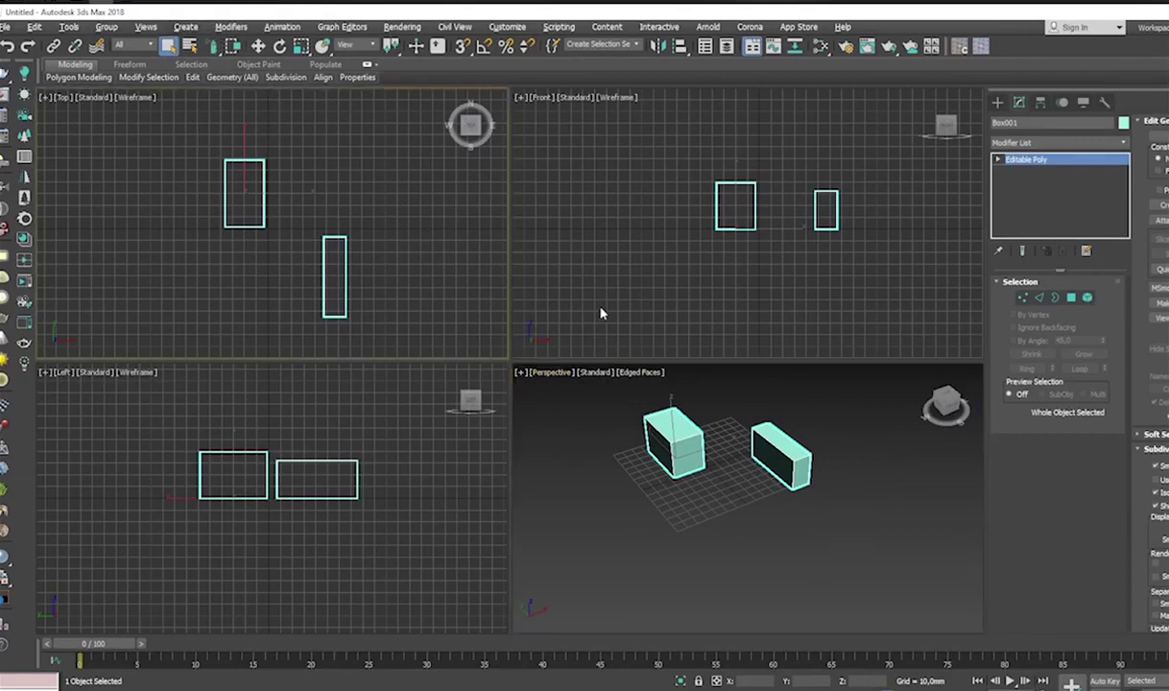
{"action": "left_click", "coordinate": [764, 477]}
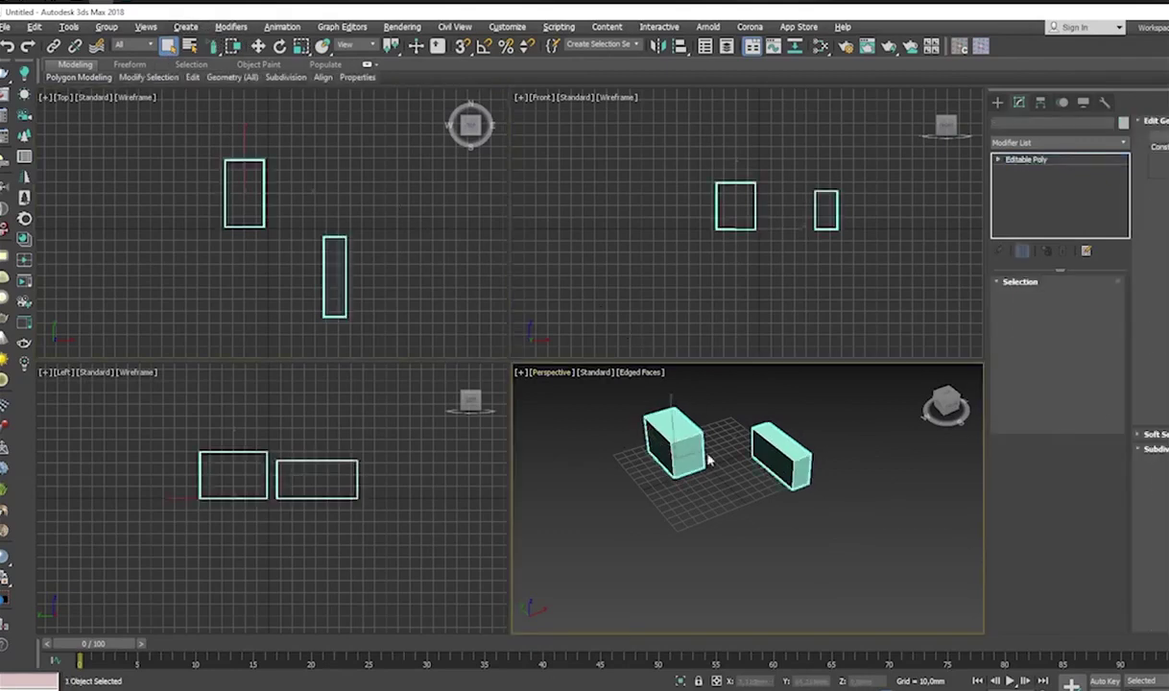
{"action": "left_click", "coordinate": [676, 431]}
{"action": "right_click", "coordinate": [536, 303]}
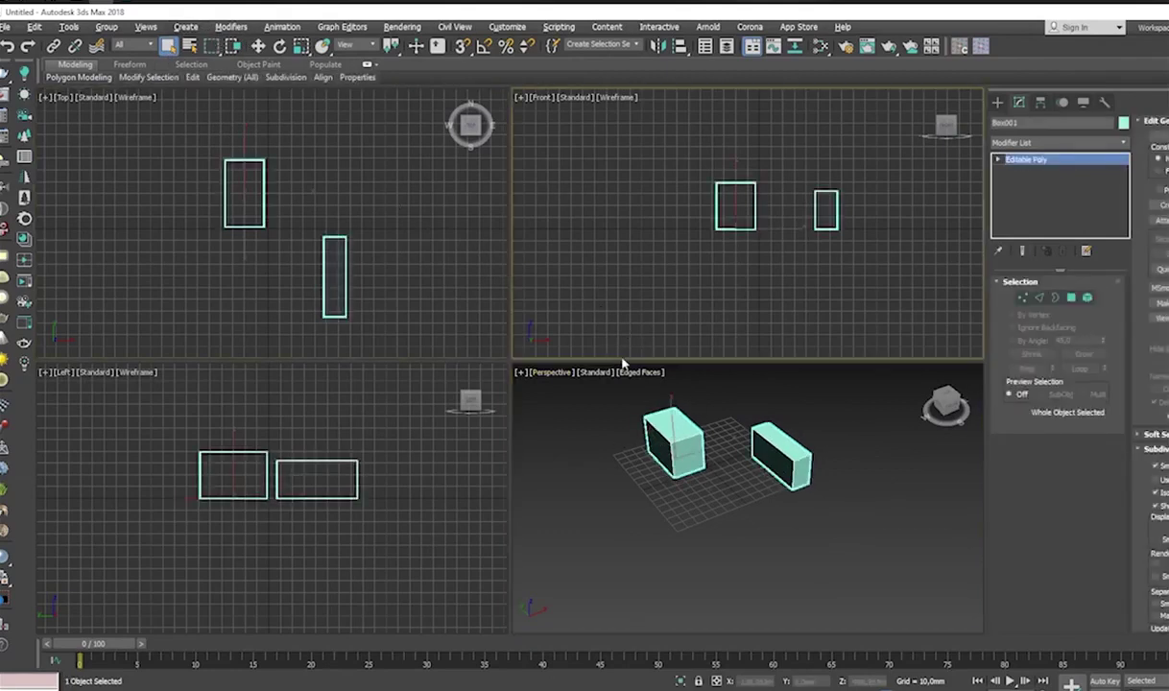
{"action": "right_click", "coordinate": [612, 431]}
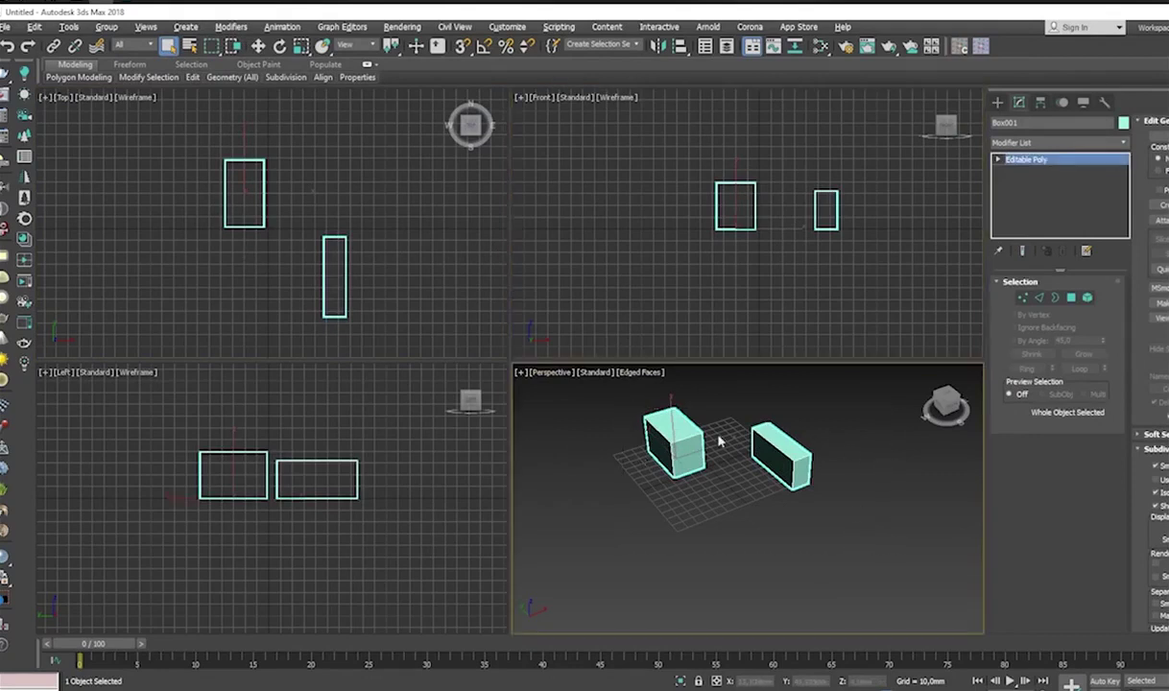
{"action": "middle_click_drag", "start_coordinate": [732, 453], "coordinate": [737, 431]}
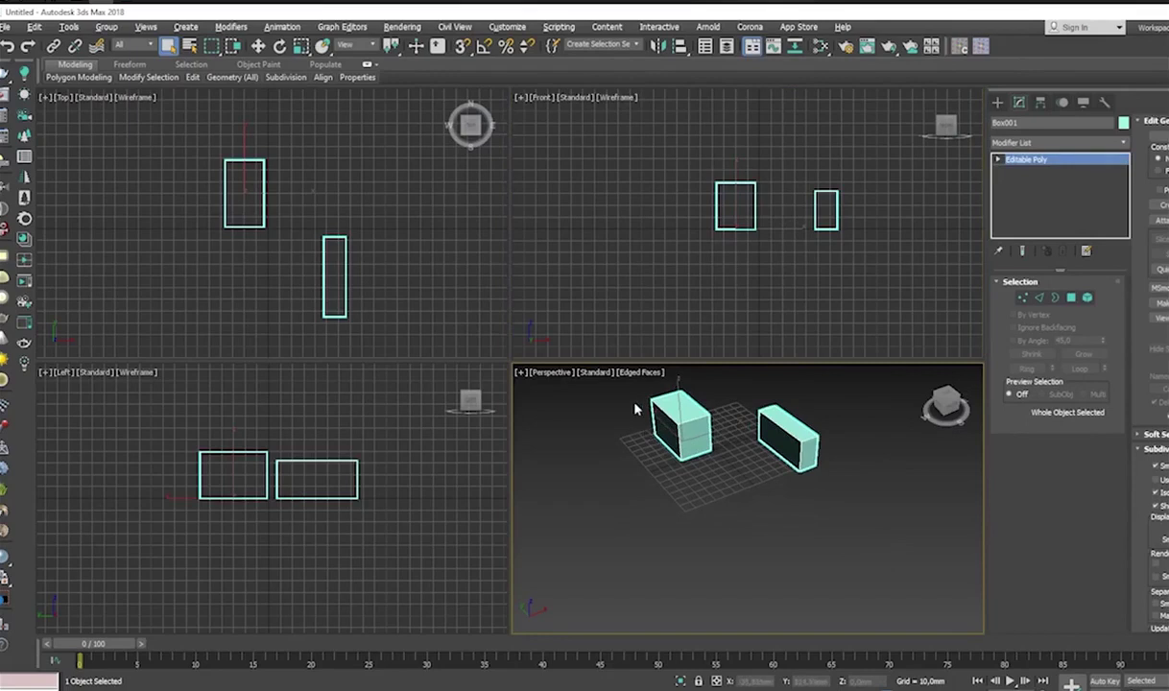
{"action": "left_click_drag", "start_coordinate": [632, 403], "coordinate": [928, 582]}
{"action": "middle_click_drag", "start_coordinate": [752, 494], "coordinate": [728, 542]}
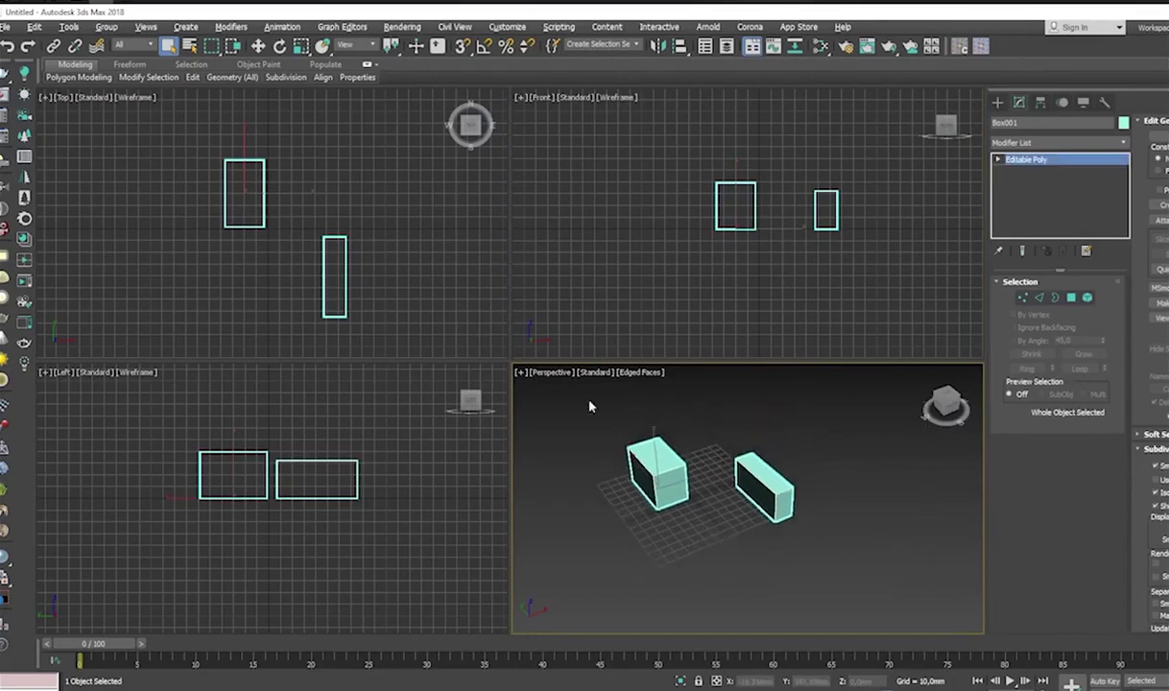
Move the attached object with the Move tool to about X 103 mm, Y 116 mm, away from the grid
{"action": "left_click", "coordinate": [258, 46]}
{"action": "left_click", "coordinate": [691, 491]}
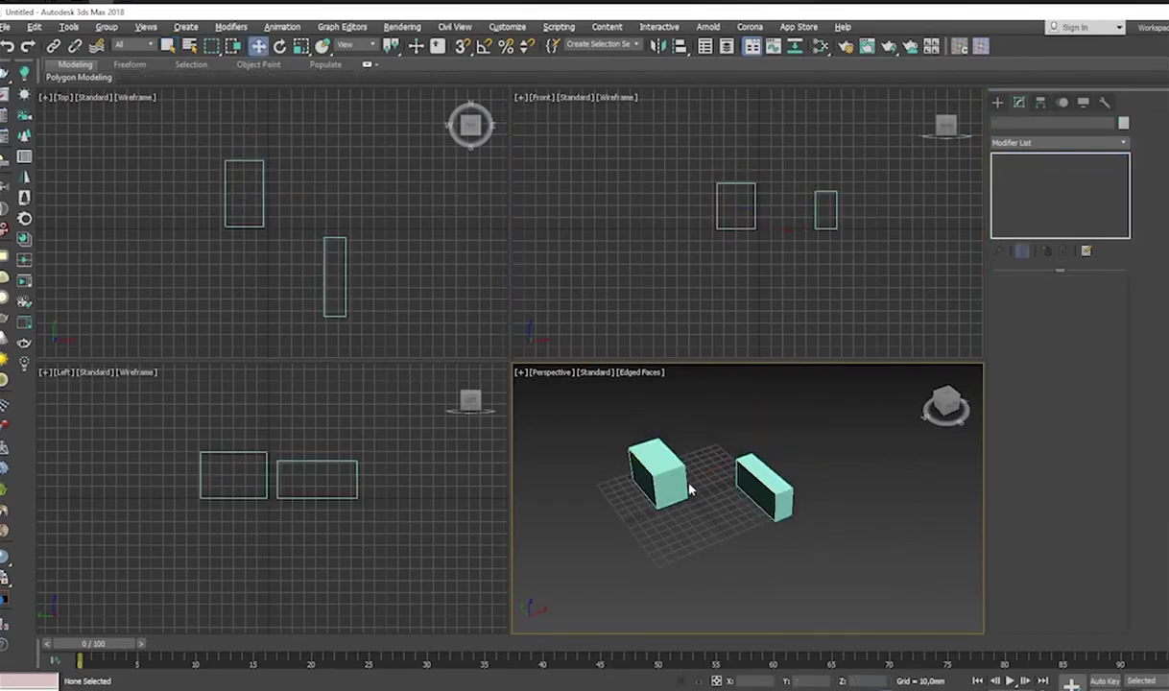
{"action": "left_click", "coordinate": [681, 481]}
{"action": "left_click_drag", "start_coordinate": [683, 480], "coordinate": [707, 411]}
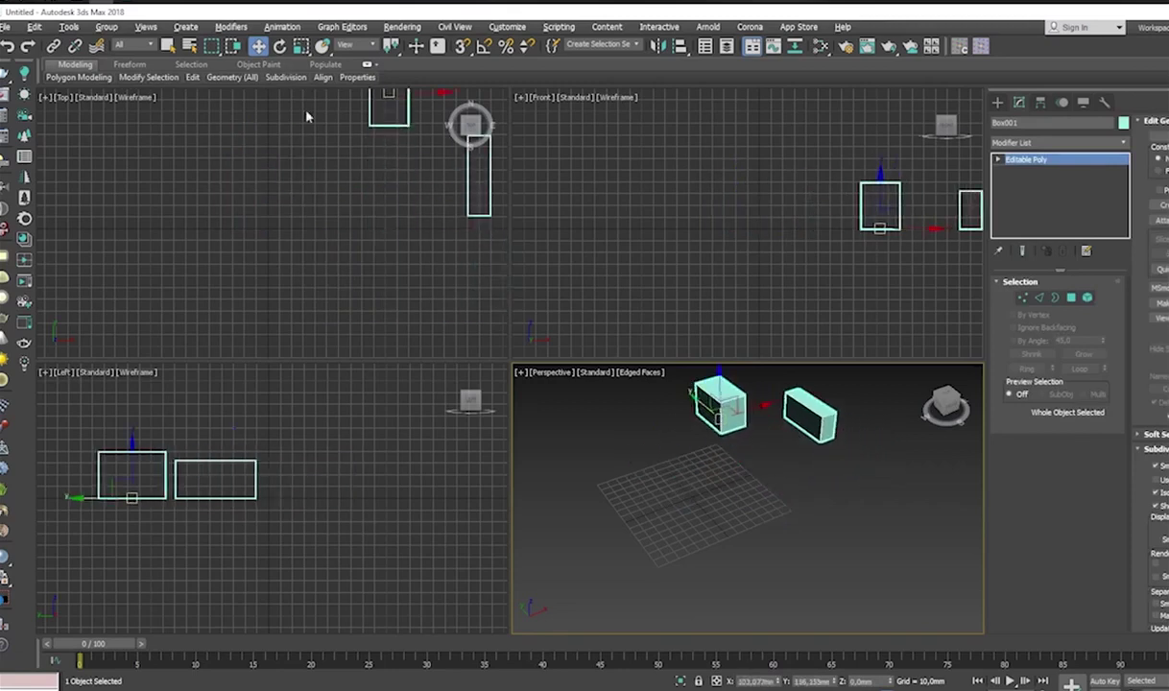
{"action": "middle_click_drag", "start_coordinate": [748, 442], "coordinate": [704, 515]}
Try rotating the attached object about its Y axis and undo the rotation
{"action": "key", "text": "e"}
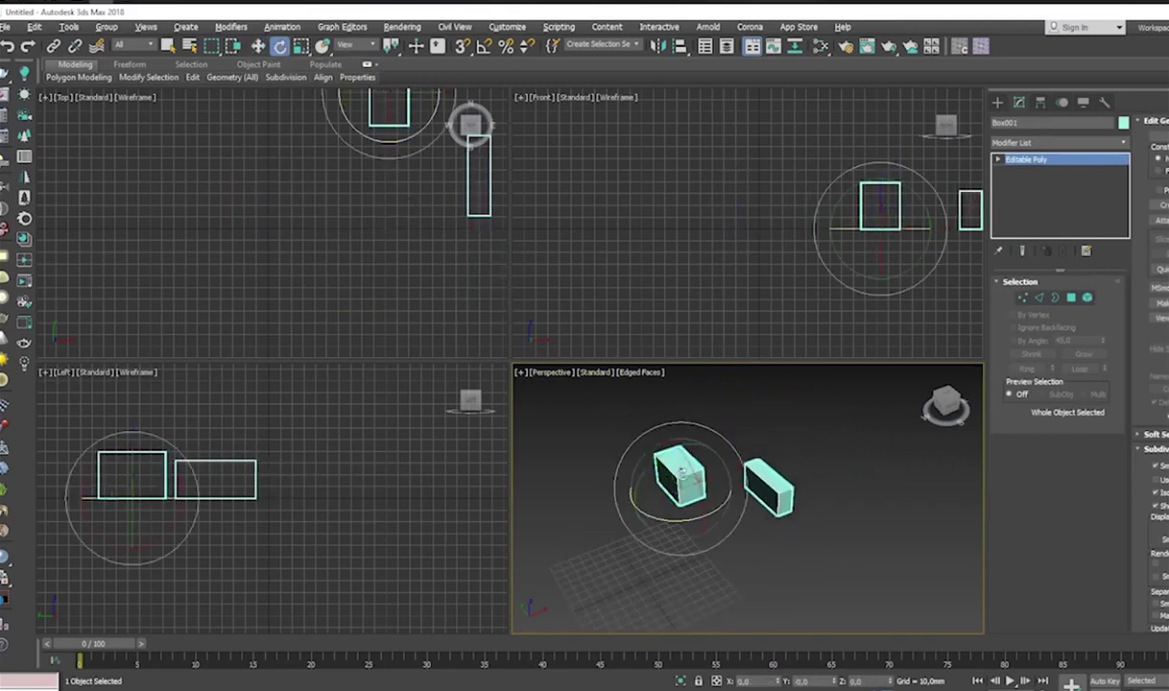
{"action": "left_click_drag", "start_coordinate": [632, 451], "coordinate": [700, 452]}
{"action": "key", "text": "ctrl+z"}
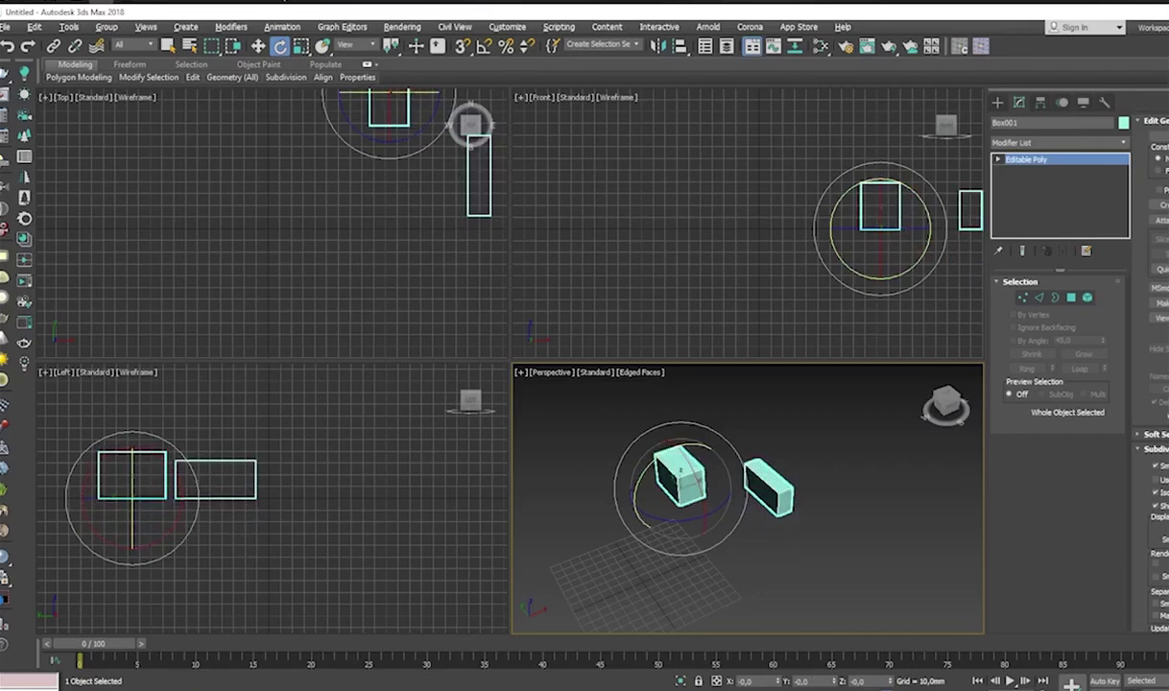
Try scaling the attached object with the Scale tool and undo the scaling
{"action": "left_click", "coordinate": [300, 46]}
{"action": "mouse_move", "coordinate": [699, 473]}
{"action": "left_mouse_down"}
{"action": "mouse_move", "coordinate": [733, 485]}
{"action": "mouse_move", "coordinate": [692, 459]}
{"action": "mouse_move", "coordinate": [685, 434]}
{"action": "mouse_move", "coordinate": [687, 457]}
{"action": "mouse_move", "coordinate": [684, 432]}
{"action": "mouse_move", "coordinate": [699, 488]}
{"action": "left_mouse_up"}
{"action": "key", "text": "ctrl+z"}
{"action": "key", "text": "ctrl+z"}
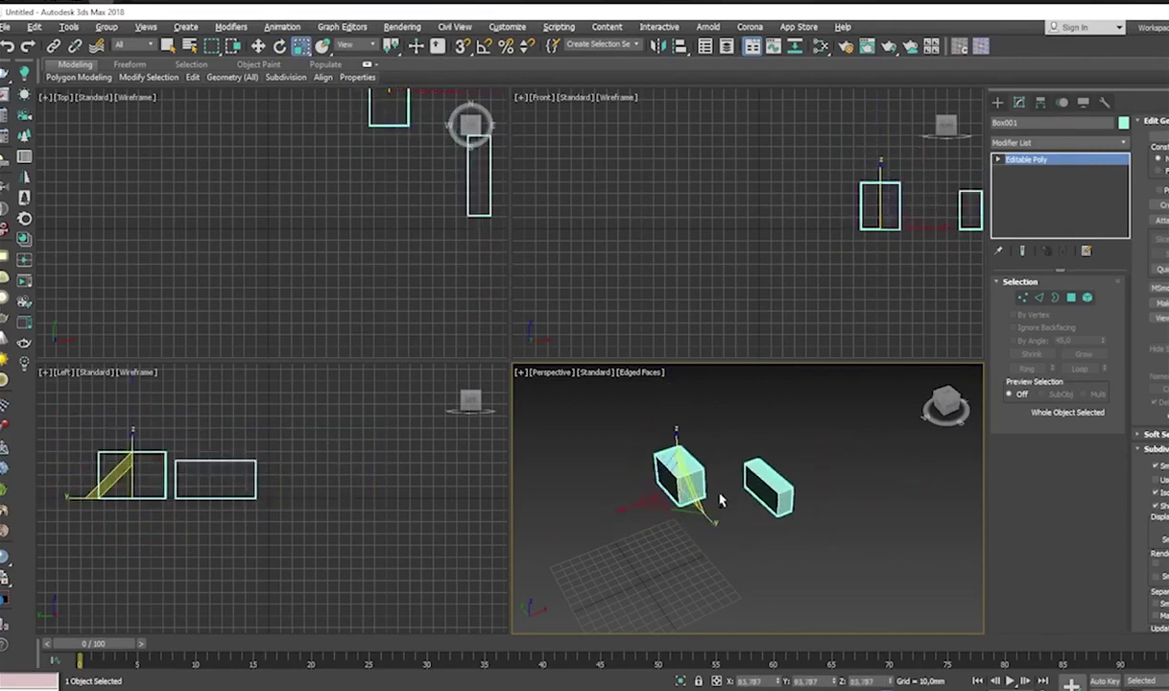
Switch back to the Move tool, enable Angle Snap, and toggle 3D Snaps on and off again
{"action": "key", "text": "w"}
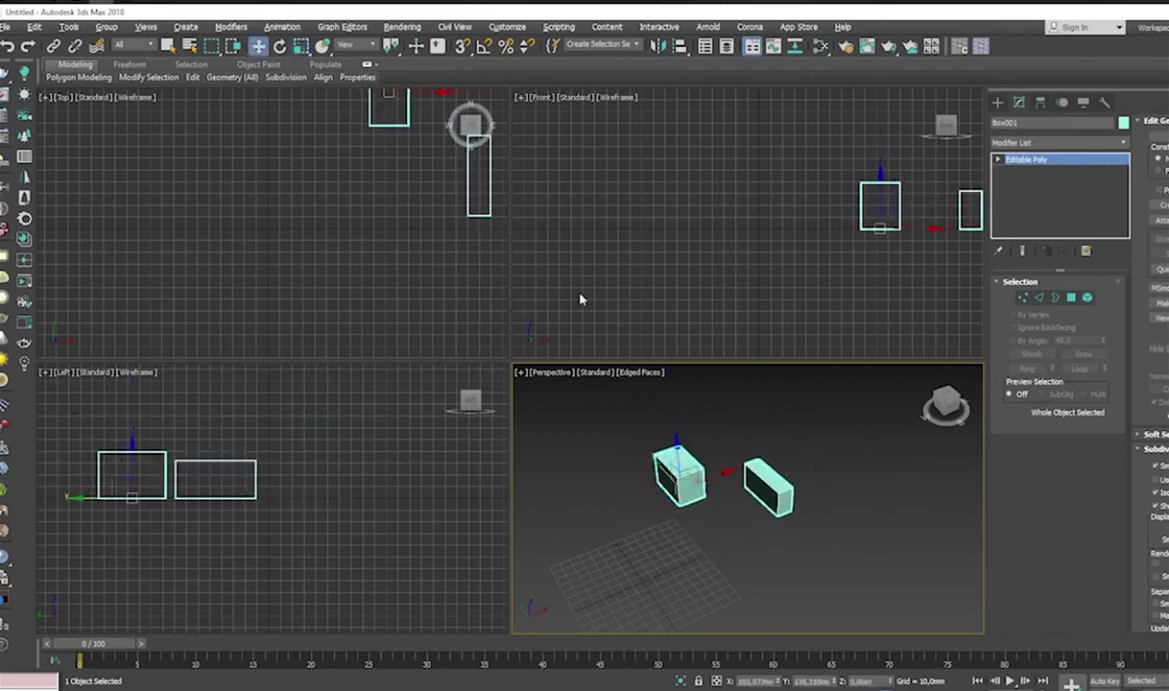
{"action": "left_click", "coordinate": [463, 47]}
{"action": "left_click", "coordinate": [484, 47]}
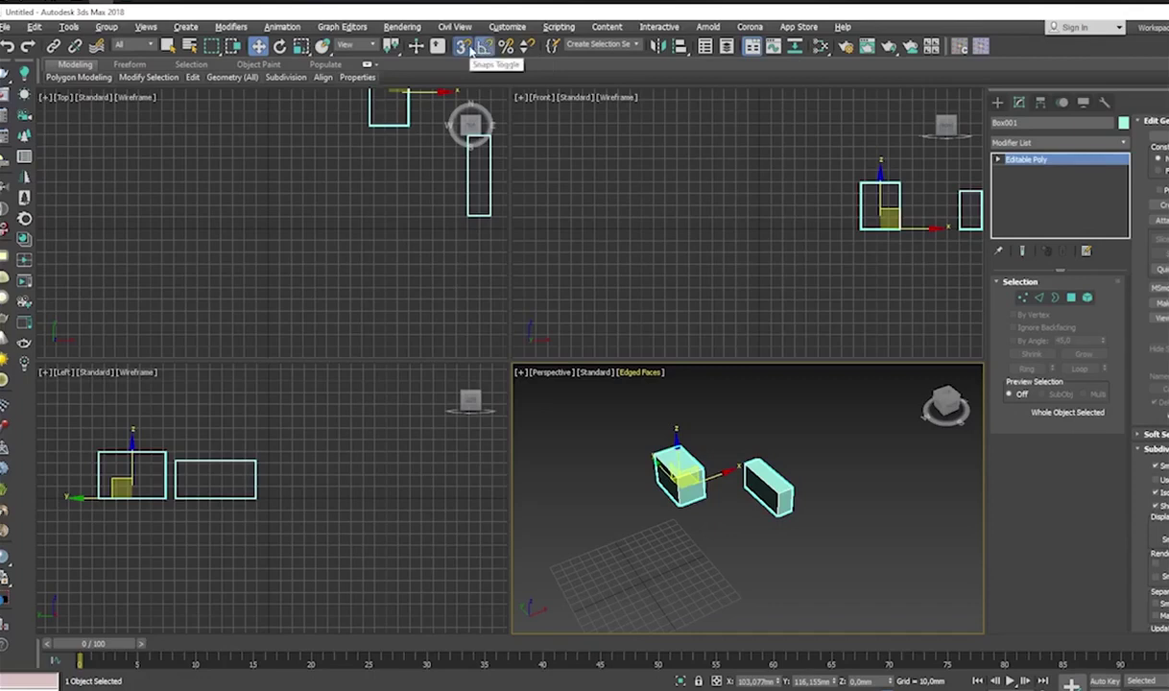
{"action": "left_click", "coordinate": [473, 48]}
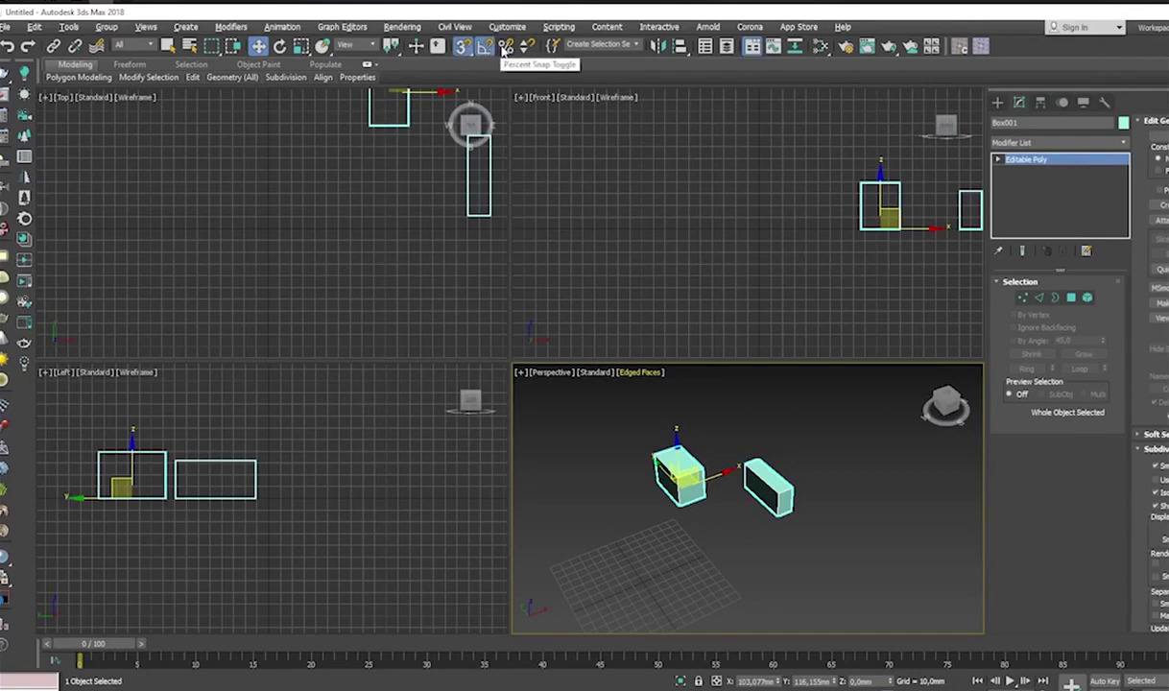
{"action": "left_click", "coordinate": [463, 48]}
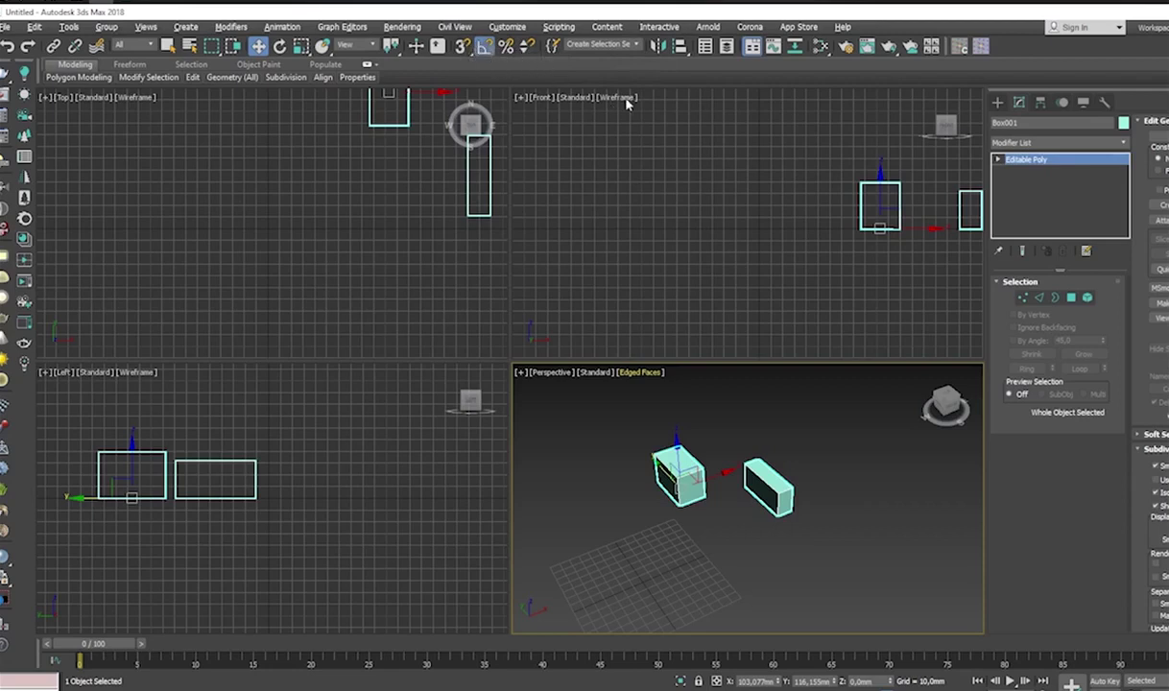
Mirror the attached object about the X axis without cloning, then clone it as one copy farther along the X axis
{"action": "left_click", "coordinate": [659, 48]}
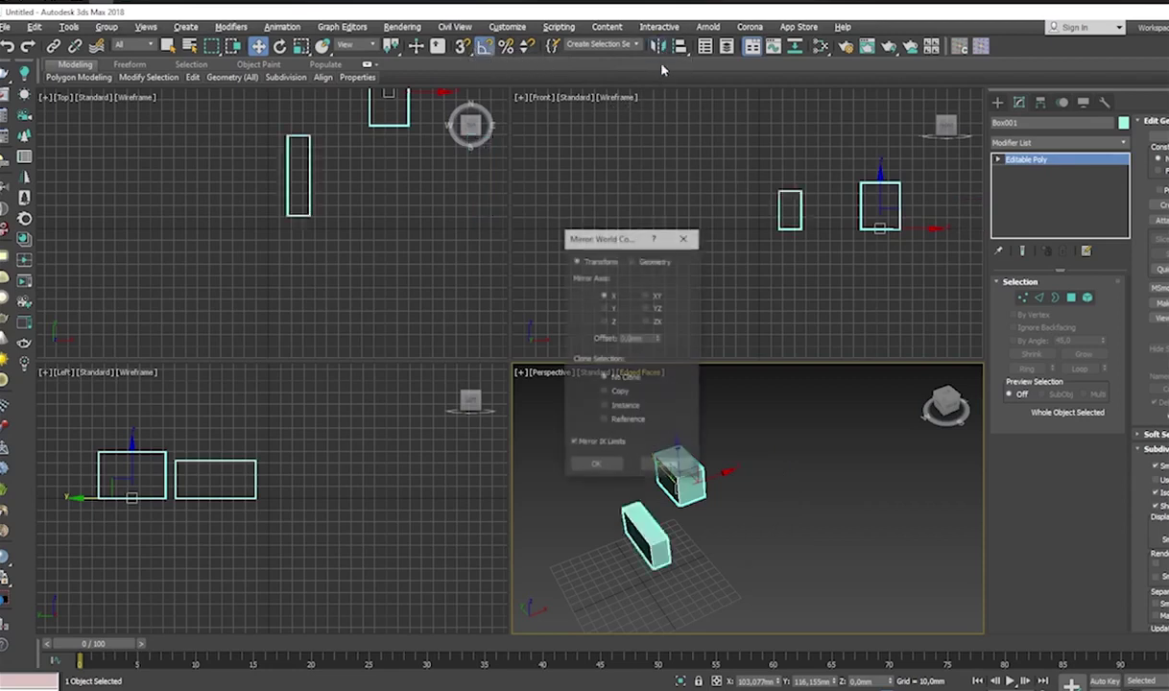
{"action": "left_click", "coordinate": [600, 467]}
{"action": "mouse_move", "coordinate": [715, 479]}
{"action": "left_mouse_down"}
{"action": "mouse_move", "coordinate": [850, 455]}
{"action": "mouse_move", "coordinate": [846, 443]}
{"action": "left_mouse_up"}
{"action": "scroll", "coordinate": [747, 483], "scroll_direction": "down", "scroll_amount": 5}
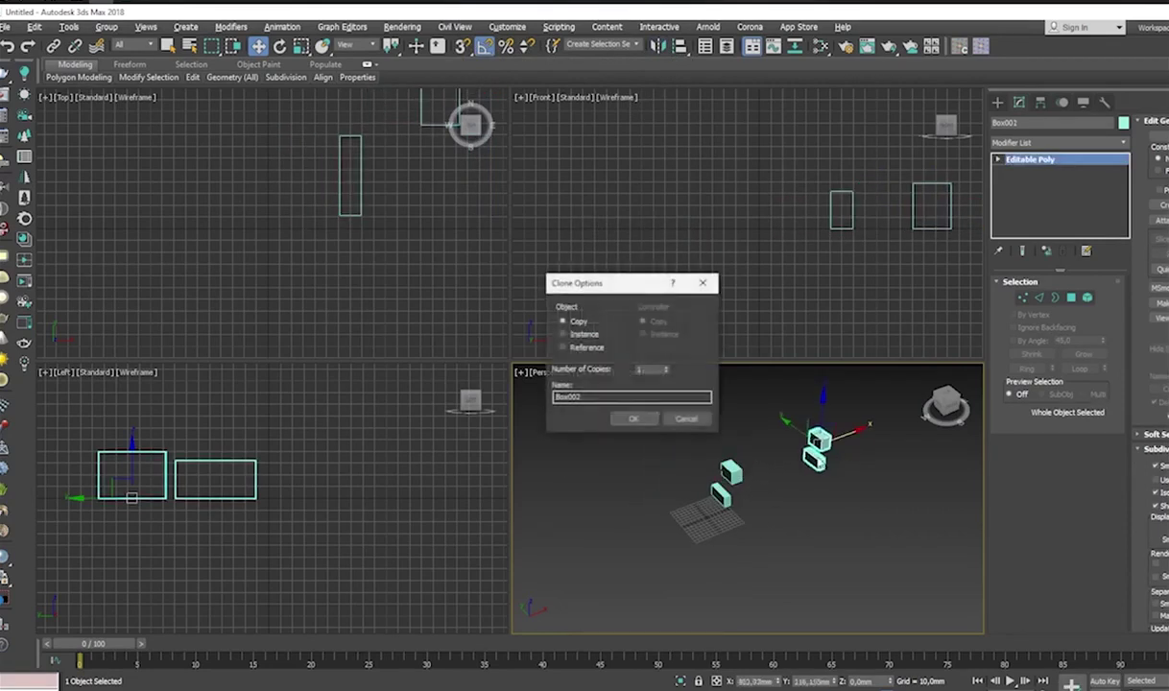
{"action": "left_click", "coordinate": [636, 421]}
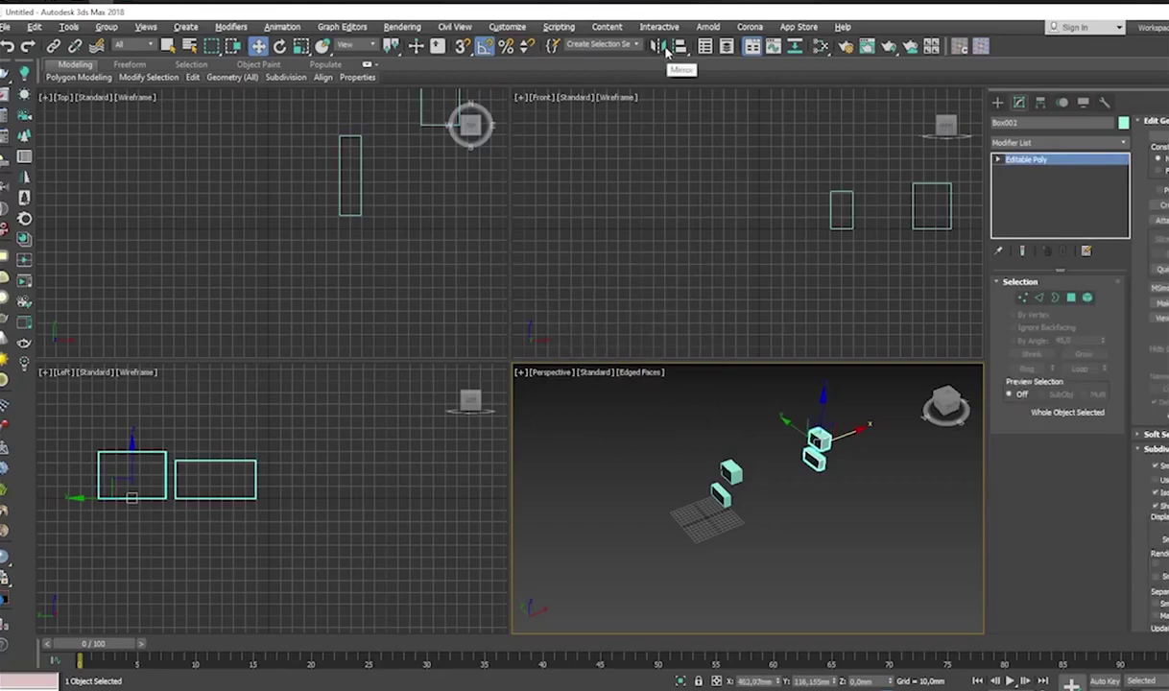
Mirror the copied object with No Clone, previewing the Y axis before applying the X axis
{"action": "left_click", "coordinate": [658, 47]}
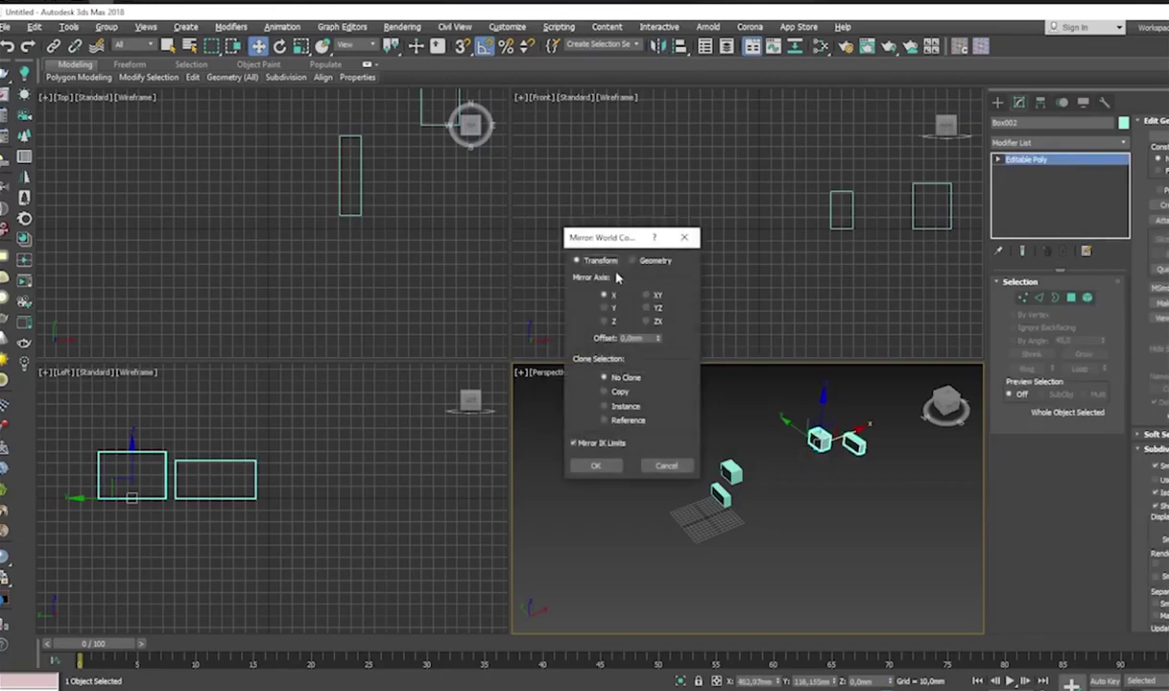
{"action": "left_click", "coordinate": [612, 308]}
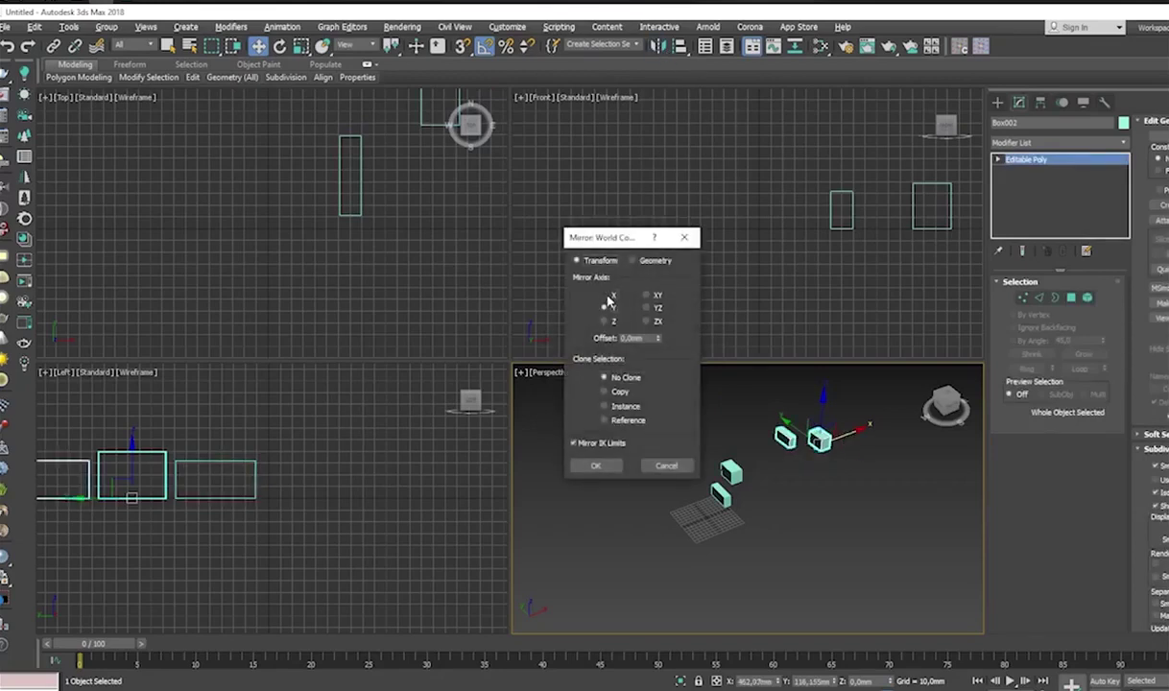
{"action": "left_click", "coordinate": [606, 297]}
{"action": "left_click", "coordinate": [598, 466]}
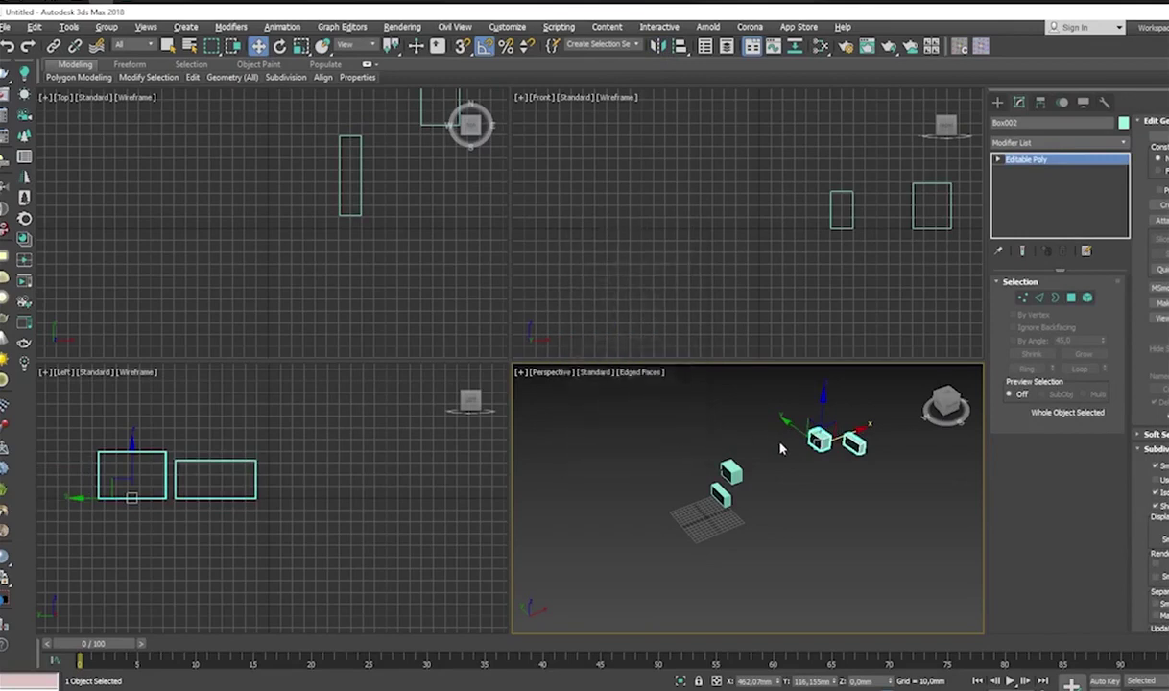
Delete the mirrored copy and the original attached object to empty the scene
{"action": "key", "text": "Delete"}
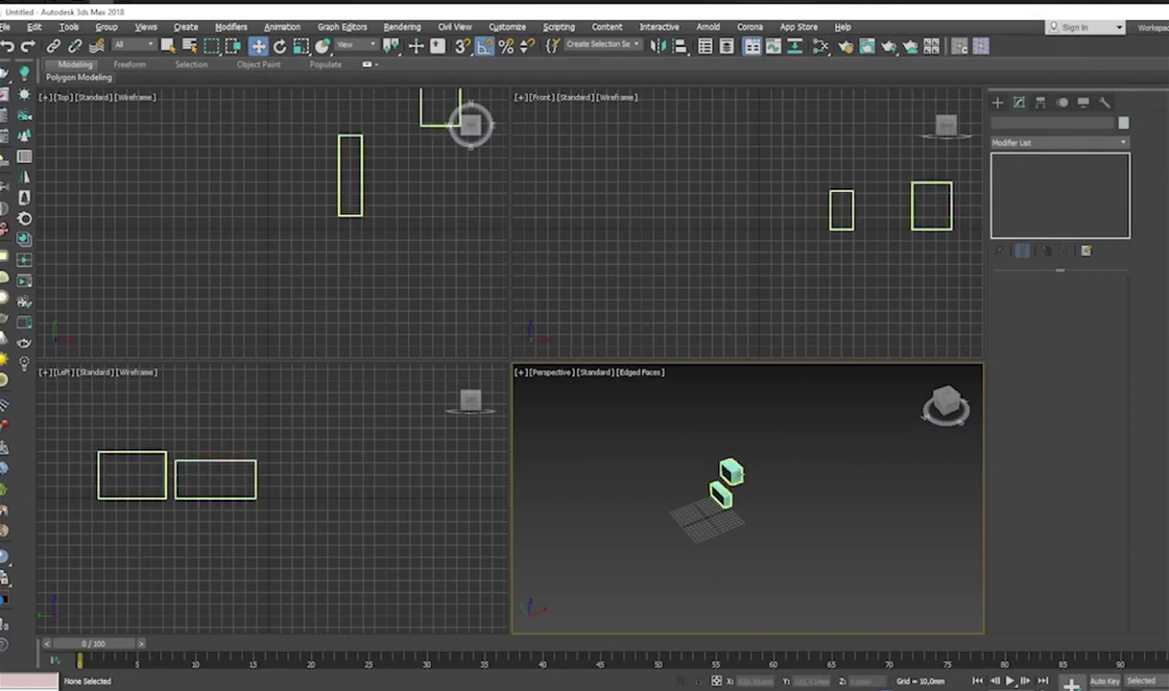
{"action": "left_click", "coordinate": [722, 466]}
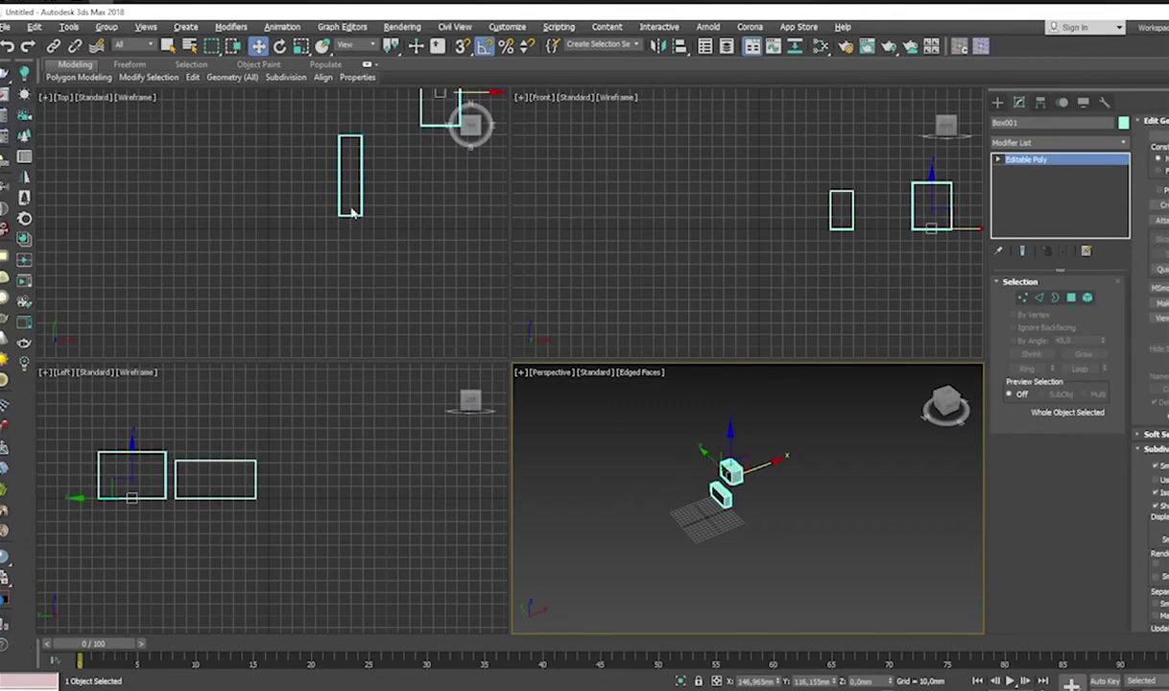
{"action": "mouse_move", "coordinate": [79, 78]}
{"action": "key", "text": "Delete"}
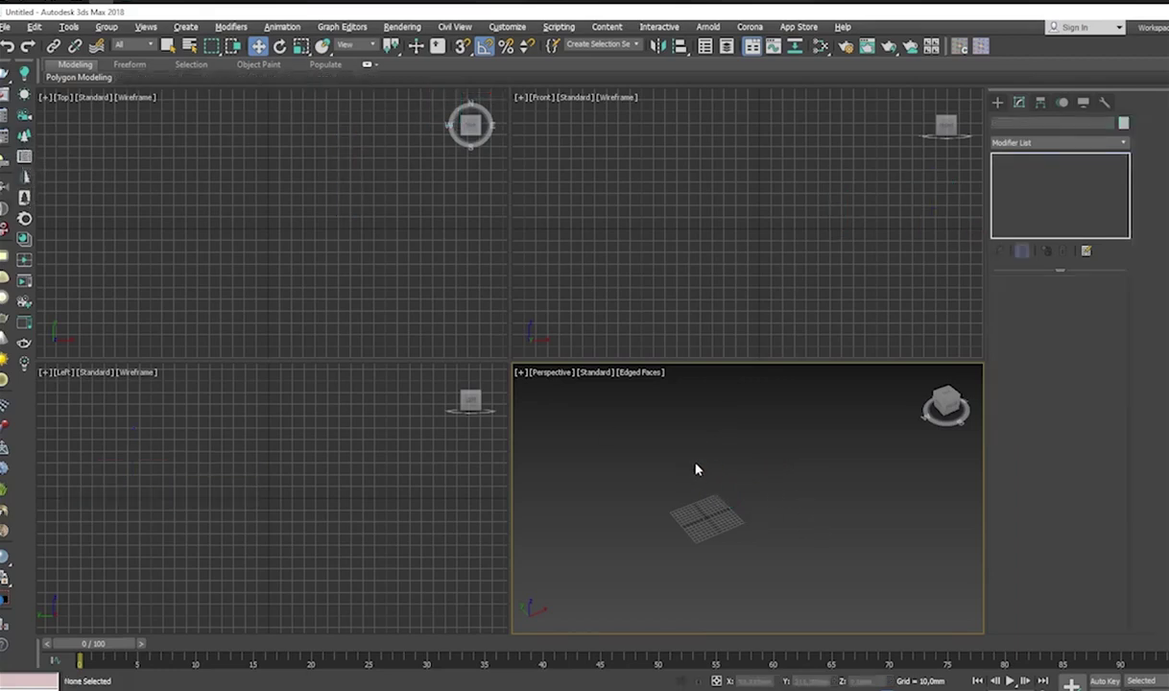
Look through the expanded ribbon's Object Paint, Populate and Modeling tools, then minimize the ribbon
{"action": "middle_click_drag", "start_coordinate": [697, 471], "coordinate": [693, 423]}
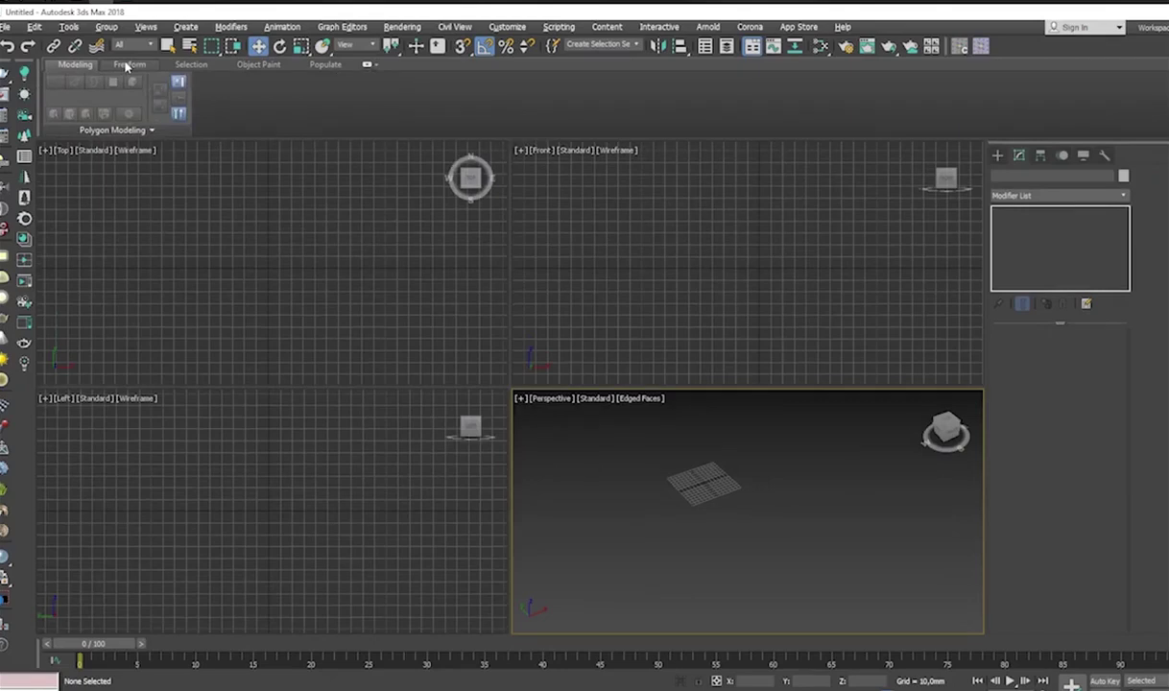
{"action": "left_click", "coordinate": [257, 66]}
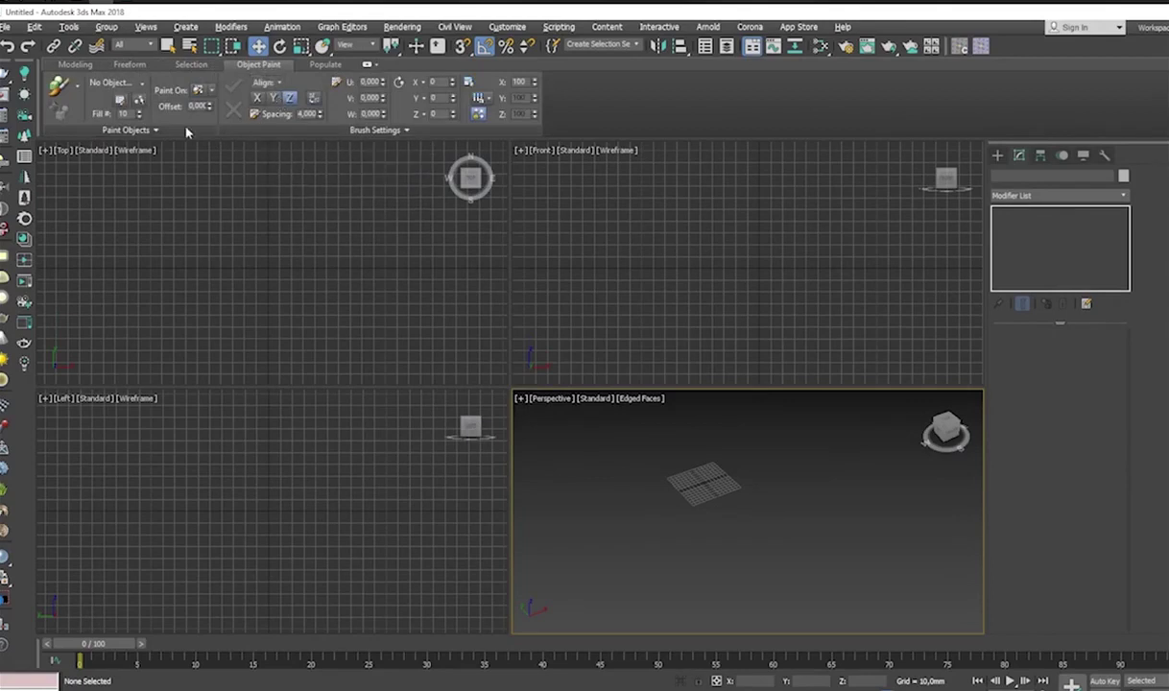
{"action": "left_click", "coordinate": [323, 66]}
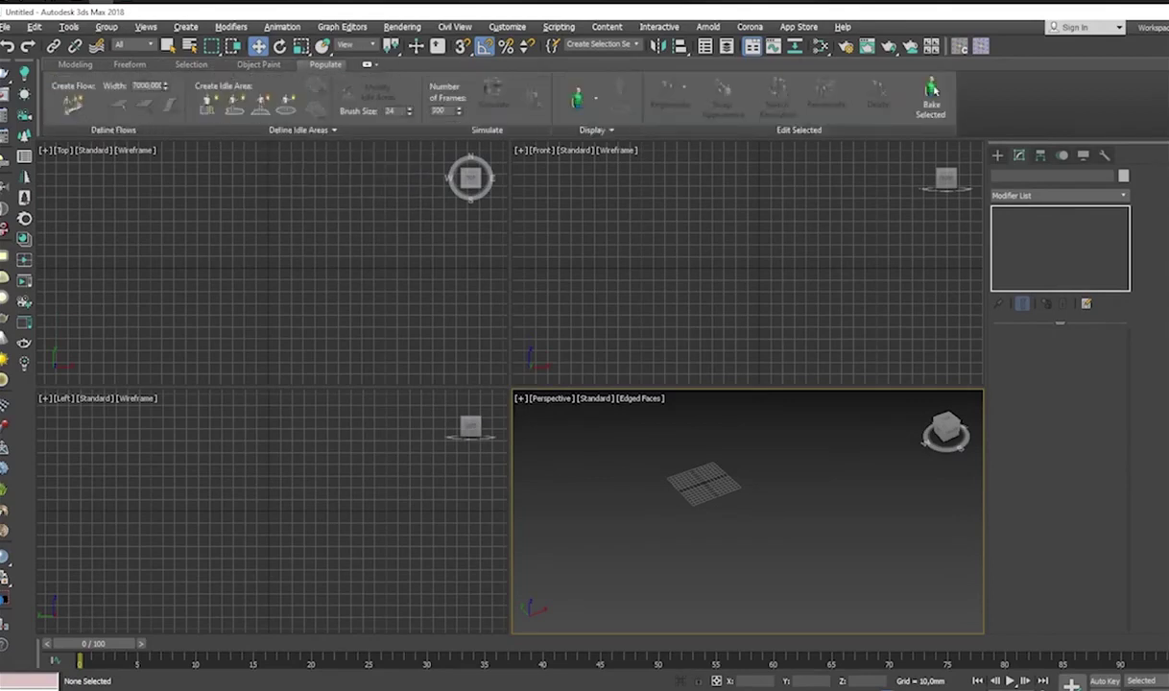
{"action": "left_click", "coordinate": [76, 65]}
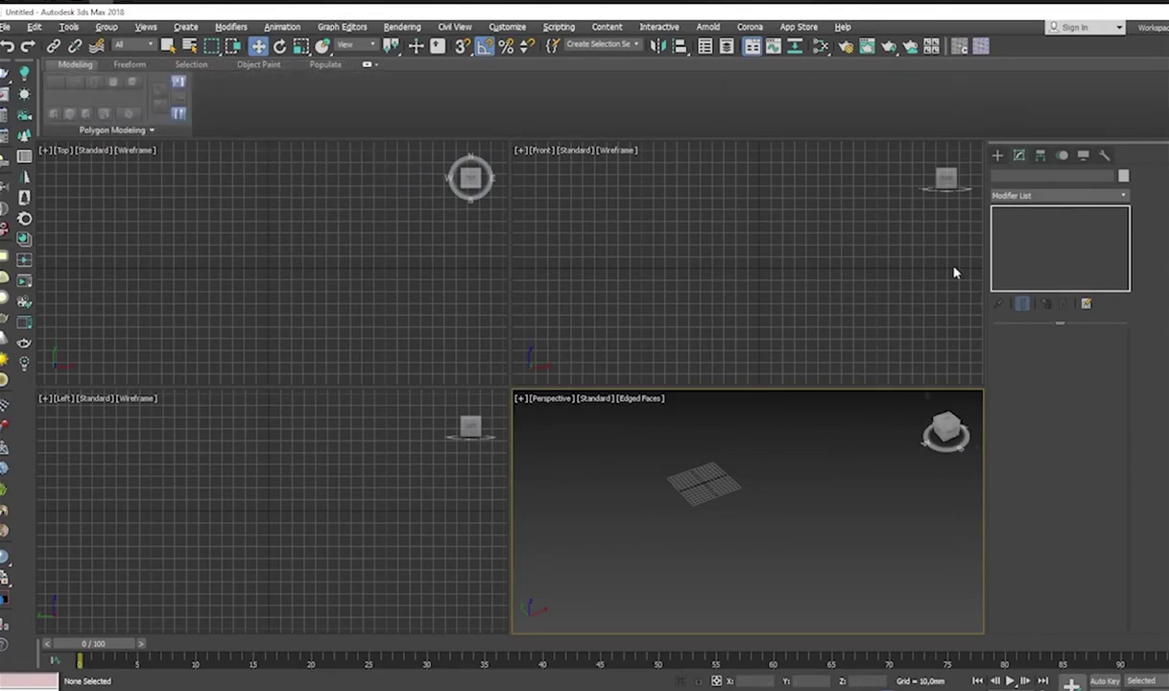
{"action": "left_click", "coordinate": [366, 64]}
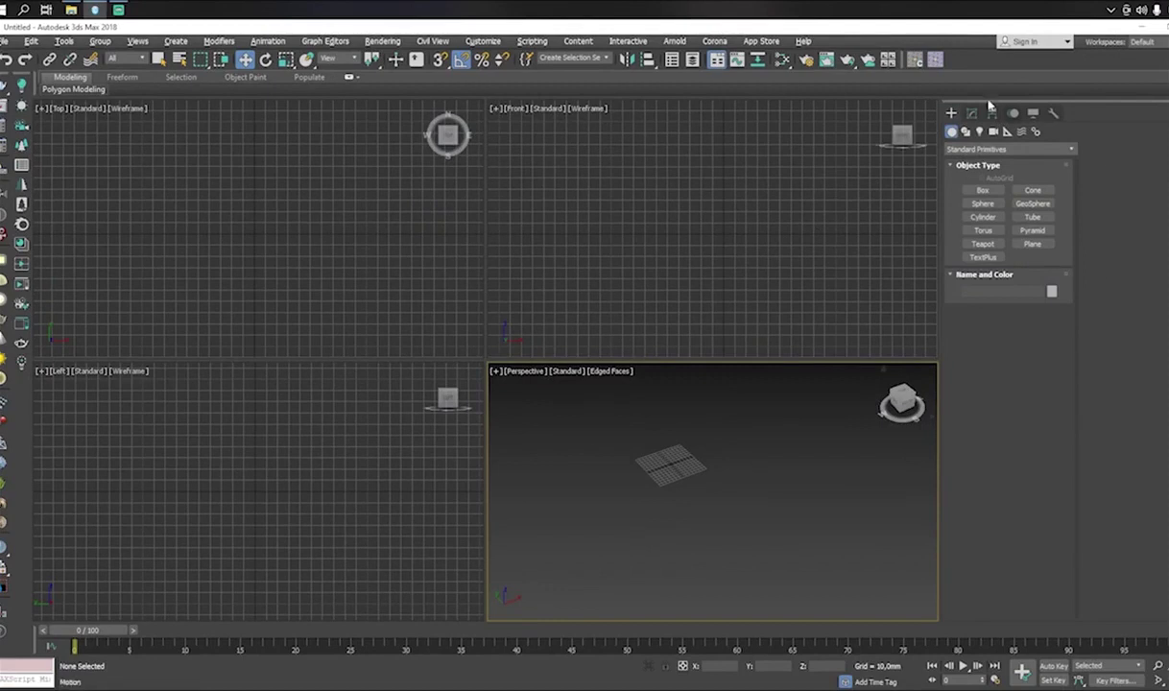
Create a box about 53 mm long, 44 mm wide and 39 mm high on the Perspective grid
{"action": "scroll", "coordinate": [672, 476], "scroll_direction": "up", "scroll_amount": 3}
{"action": "scroll", "coordinate": [745, 504], "scroll_direction": "up", "scroll_amount": 3}
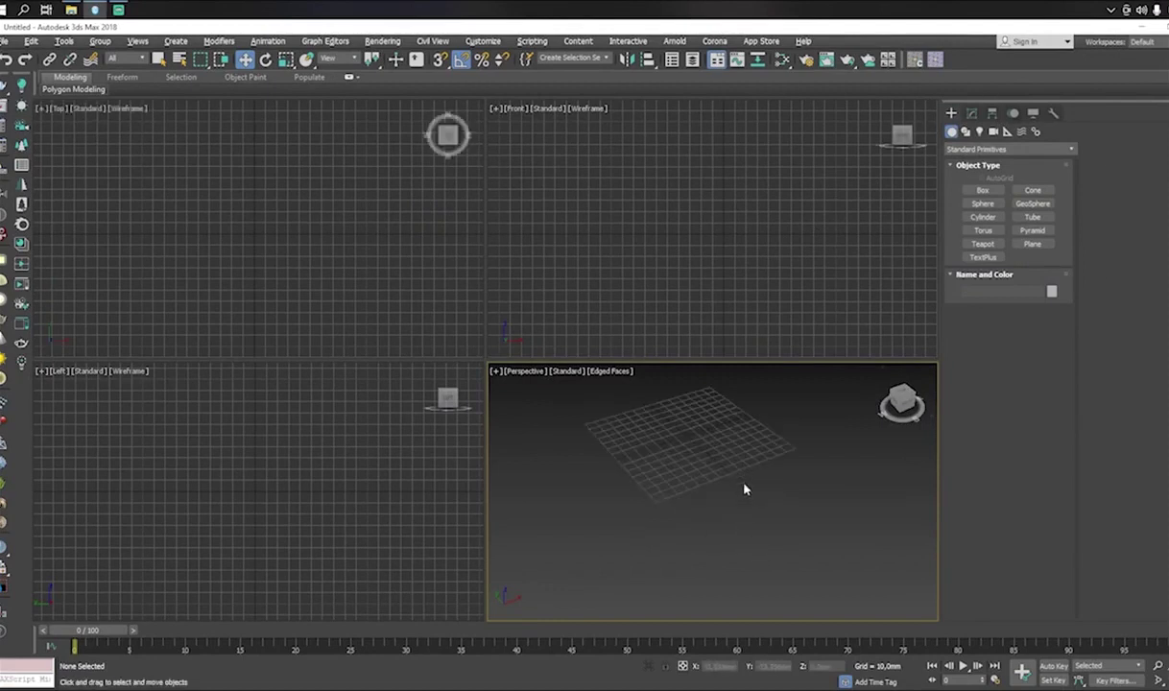
{"action": "left_click", "coordinate": [985, 191]}
{"action": "left_click_drag", "start_coordinate": [653, 459], "coordinate": [720, 472]}
{"action": "left_click", "coordinate": [727, 429]}
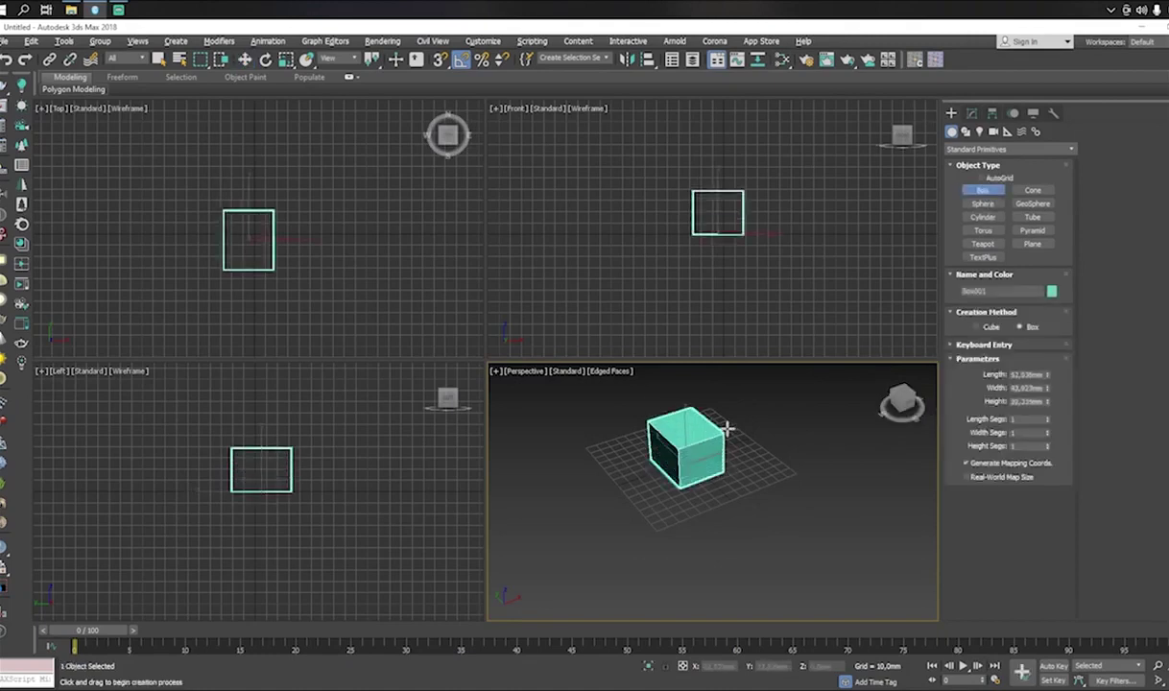
Maximize the Perspective viewport and activate the Move tool on the new box
{"action": "key", "text": "alt+w"}
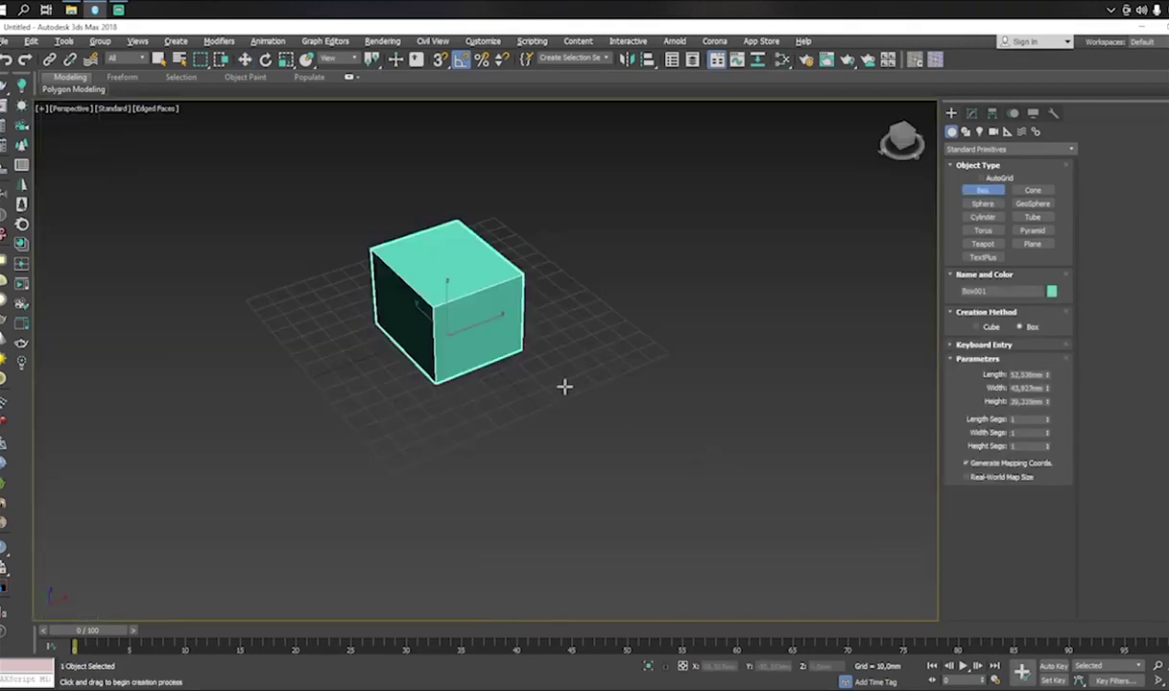
{"action": "middle_click_drag", "start_coordinate": [564, 387], "coordinate": [666, 458]}
{"action": "key", "text": "w"}
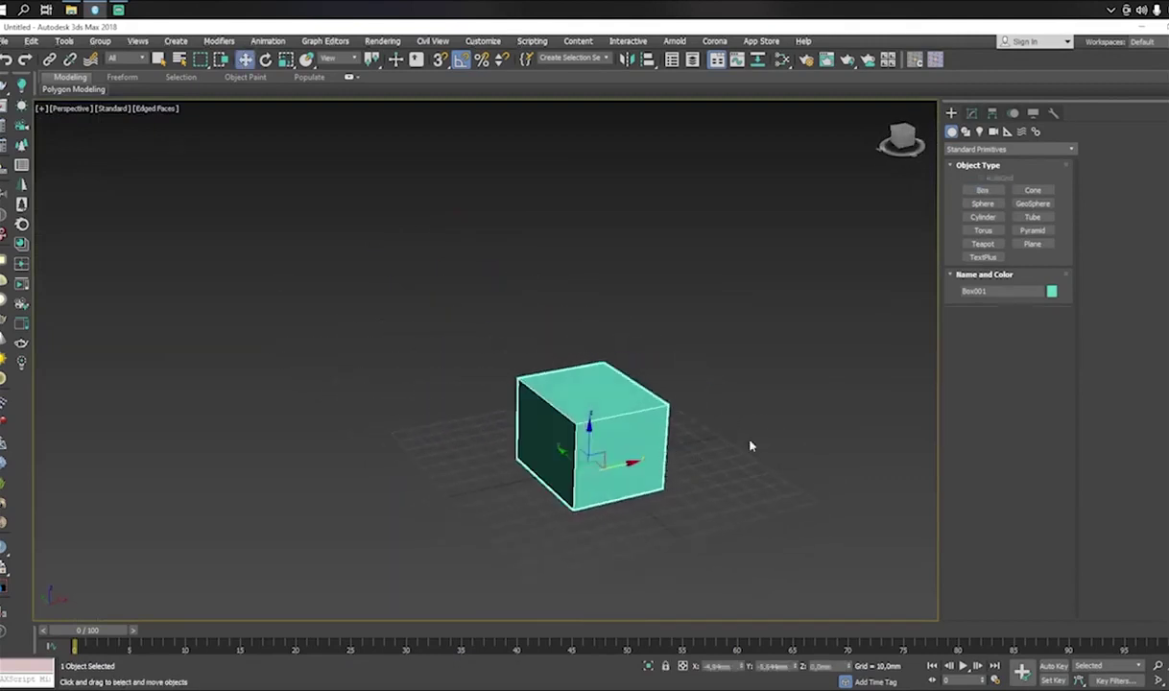
Create a sphere with a radius of about 23 mm beside the box and move it farther away from the box
{"action": "left_click", "coordinate": [984, 203]}
{"action": "left_click_drag", "start_coordinate": [711, 448], "coordinate": [753, 465]}
{"action": "middle_click_drag", "start_coordinate": [754, 466], "coordinate": [626, 517]}
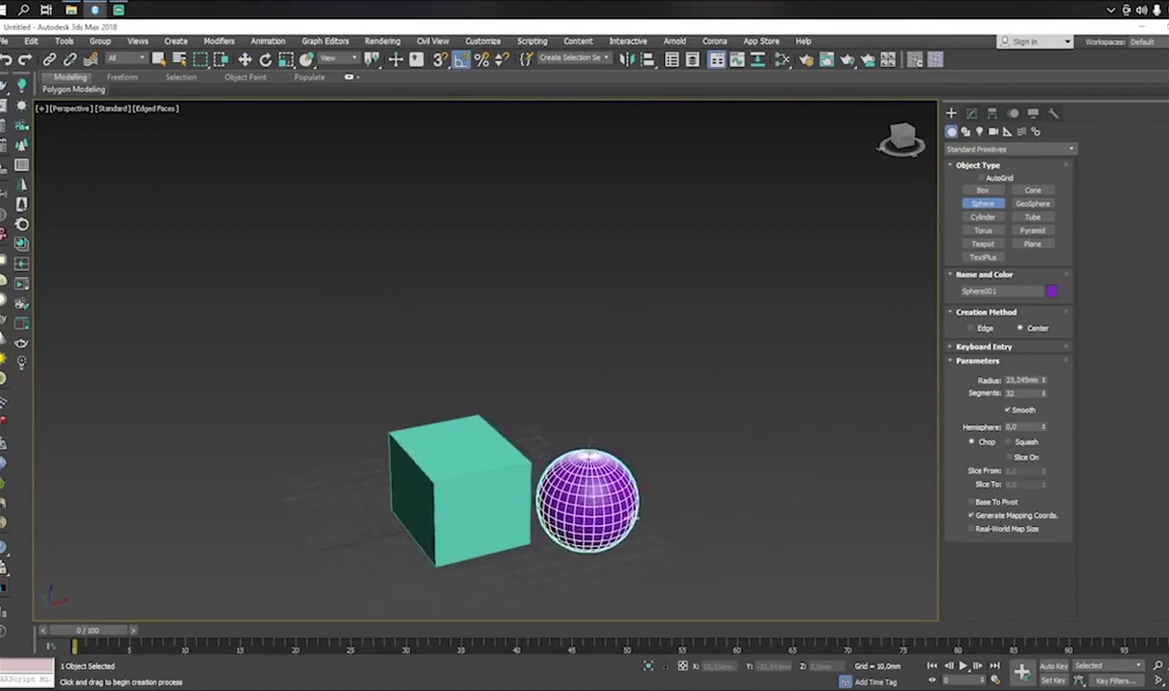
{"action": "key", "text": "w"}
{"action": "left_click_drag", "start_coordinate": [616, 496], "coordinate": [686, 478]}
{"action": "middle_click_drag", "start_coordinate": [657, 484], "coordinate": [730, 404]}
{"action": "scroll", "coordinate": [669, 394], "scroll_direction": "down", "scroll_amount": 3}
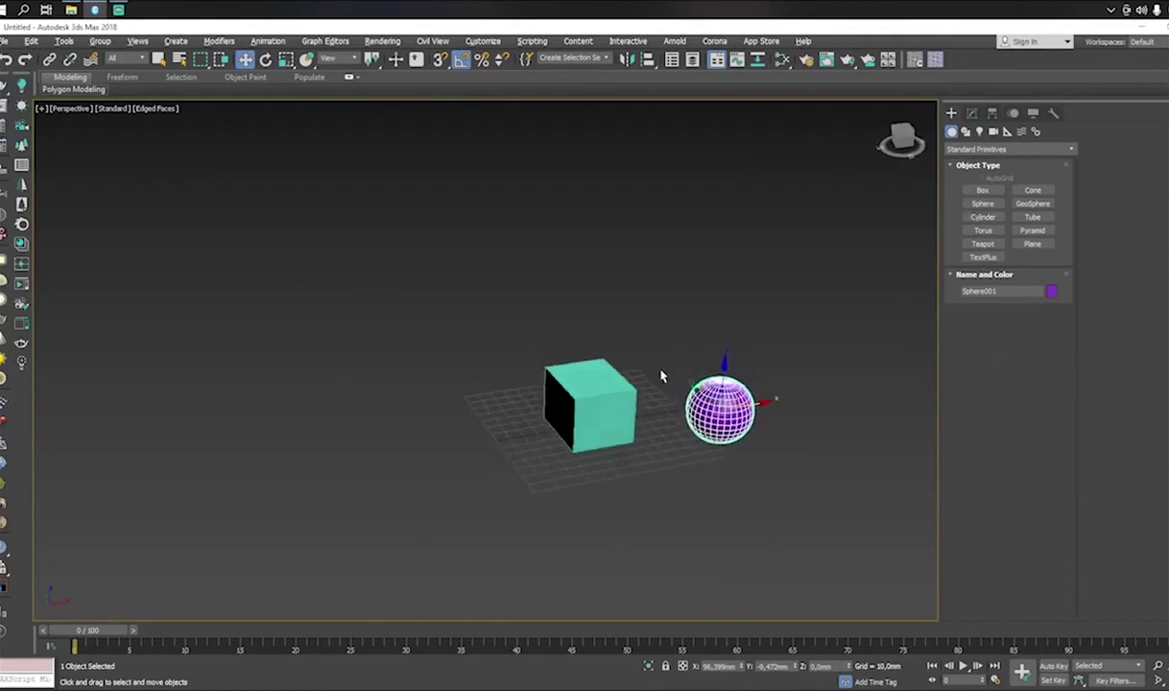
Create a cylinder, a thin torus and a teapot on the ground in front of the box and sphere
{"action": "left_click", "coordinate": [983, 217]}
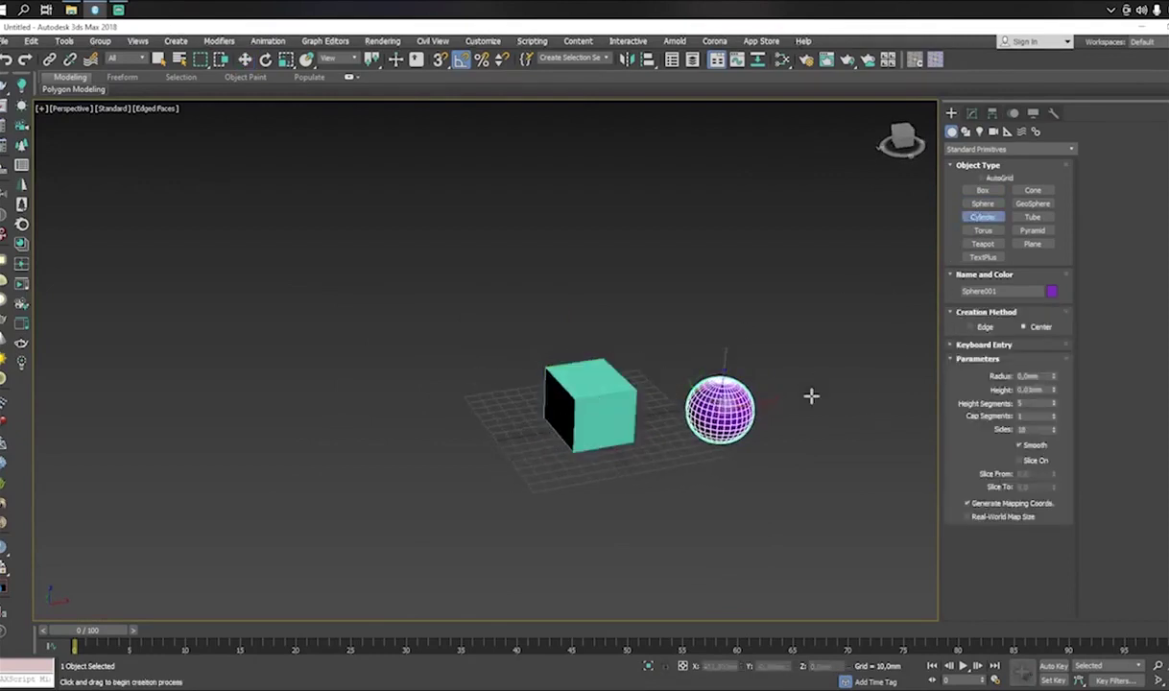
{"action": "left_click_drag", "start_coordinate": [641, 487], "coordinate": [660, 502]}
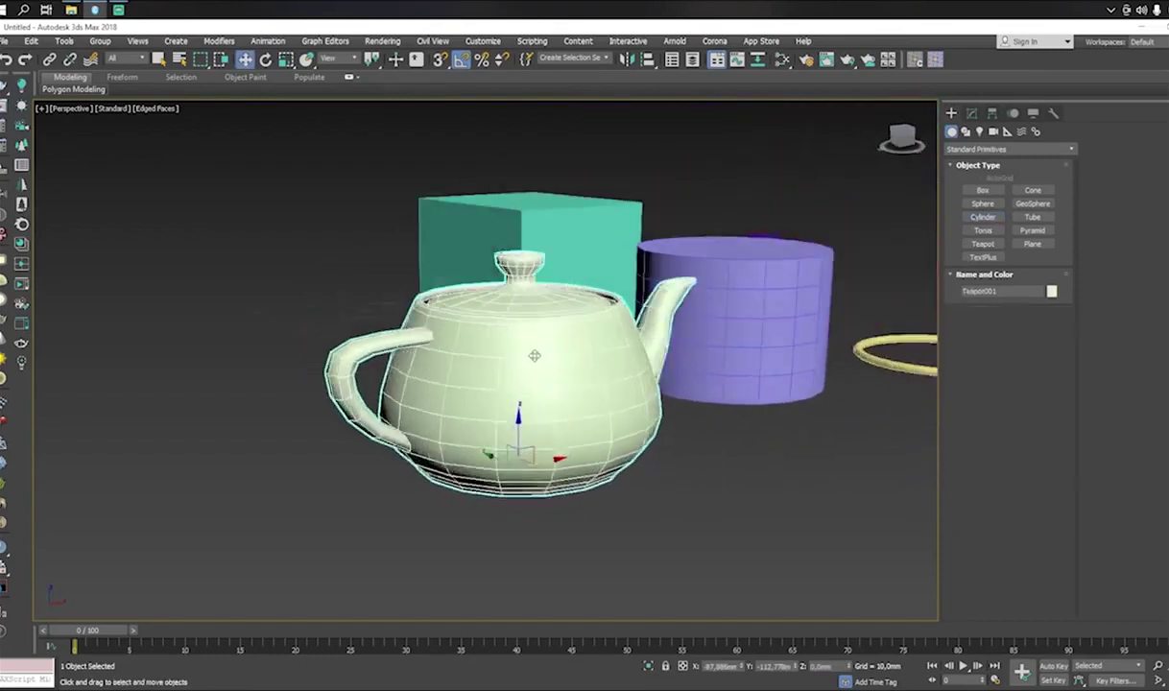
{"action": "middle_click_drag", "start_coordinate": [535, 356], "coordinate": [480, 361], "text": "alt"}
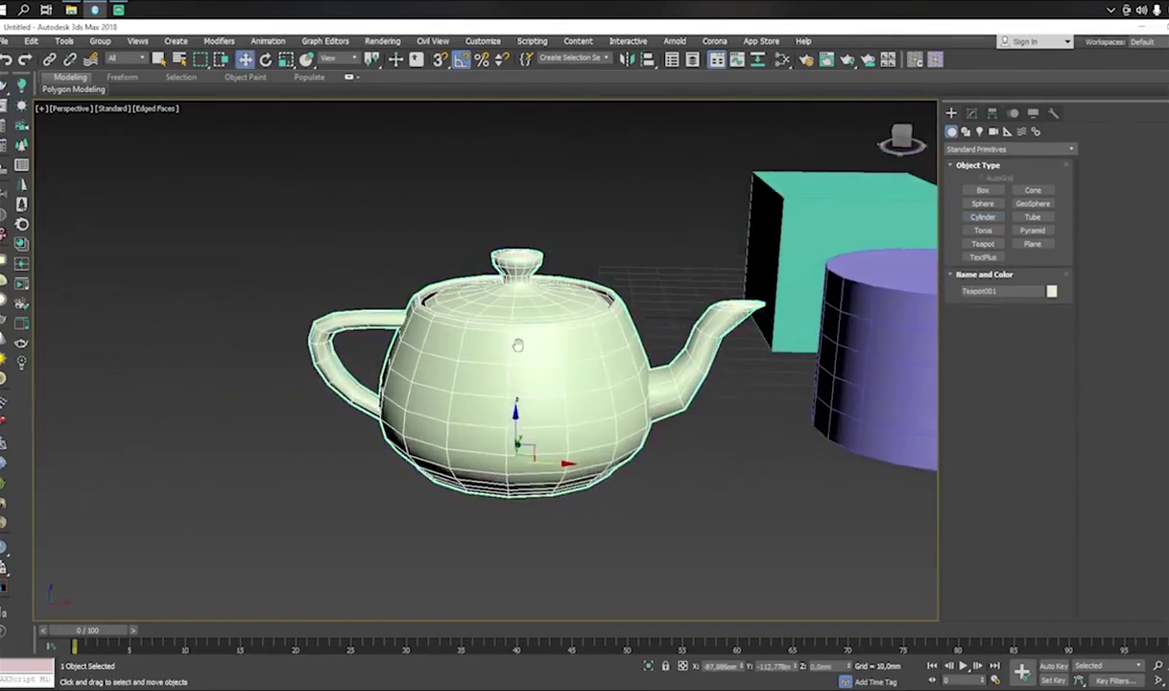
{"action": "scroll", "coordinate": [517, 345], "scroll_direction": "down", "scroll_amount": 3}
{"action": "scroll", "coordinate": [525, 372], "scroll_direction": "down", "scroll_amount": 2}
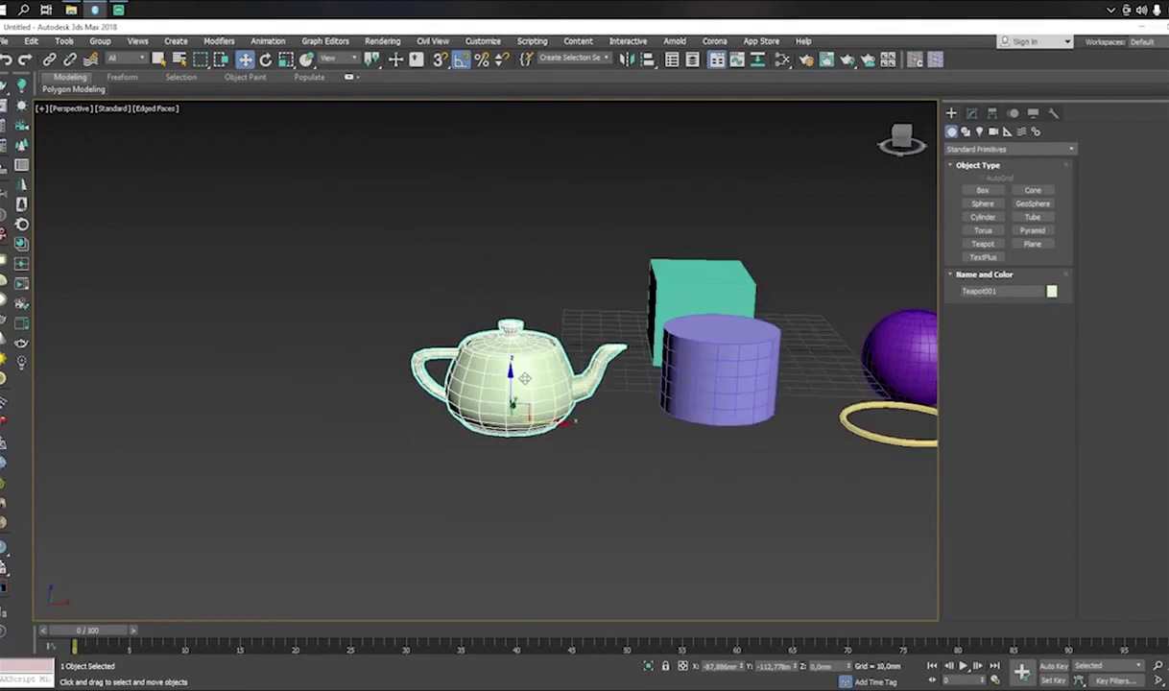
Place a TextPlus object with its default text on the ground in front of the other primitives
{"action": "left_click", "coordinate": [993, 259]}
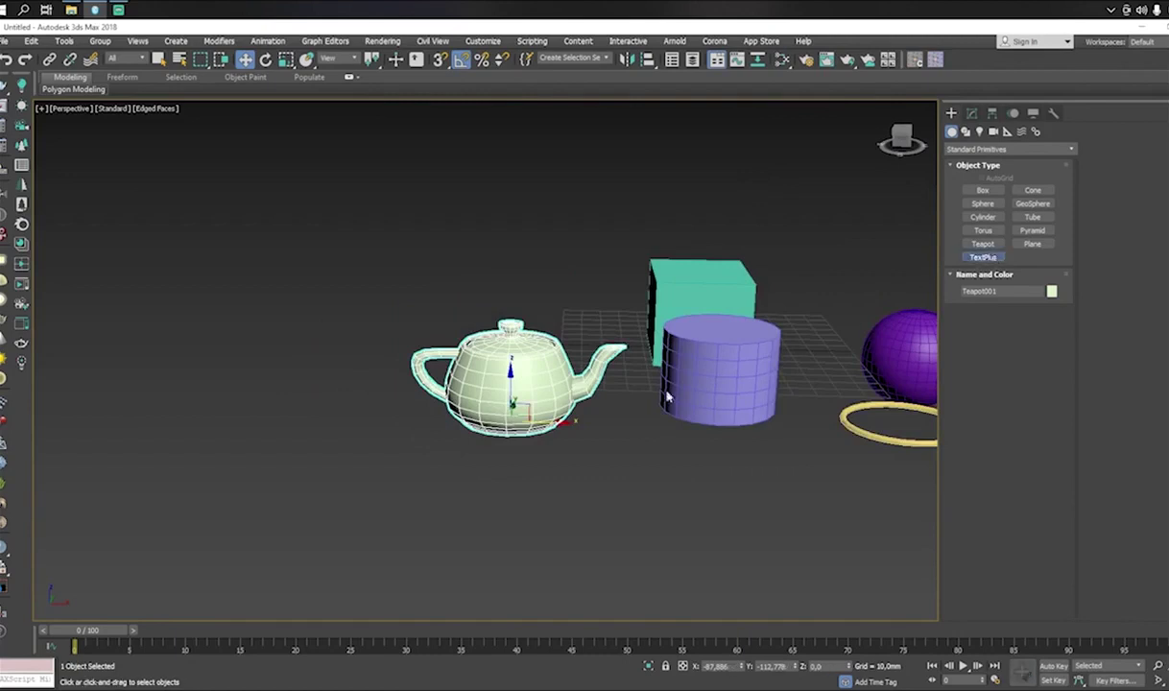
{"action": "middle_click_drag", "start_coordinate": [597, 434], "coordinate": [573, 399]}
{"action": "scroll", "coordinate": [581, 417], "scroll_direction": "down", "scroll_amount": 3}
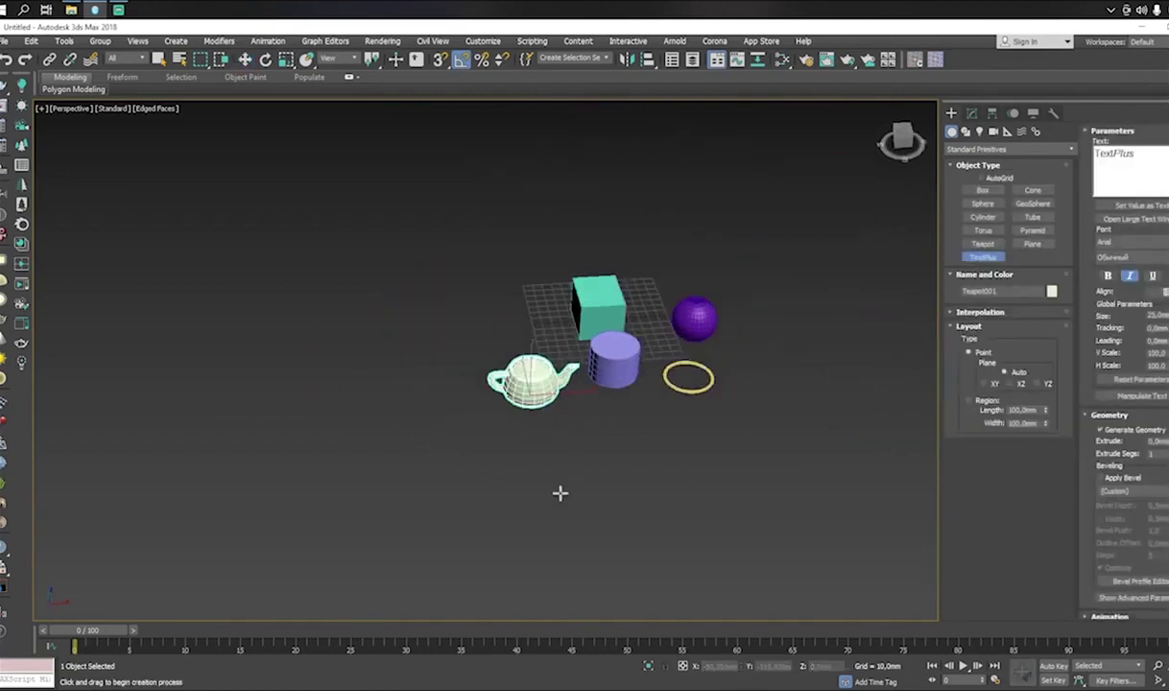
{"action": "left_click_drag", "start_coordinate": [559, 491], "coordinate": [762, 515]}
{"action": "right_click", "coordinate": [728, 520]}
{"action": "middle_click_drag", "start_coordinate": [728, 519], "coordinate": [662, 533], "text": "alt"}
{"action": "scroll", "coordinate": [596, 549], "scroll_direction": "up", "scroll_amount": 5}
{"action": "middle_click_drag", "start_coordinate": [596, 549], "coordinate": [618, 535], "text": "alt"}
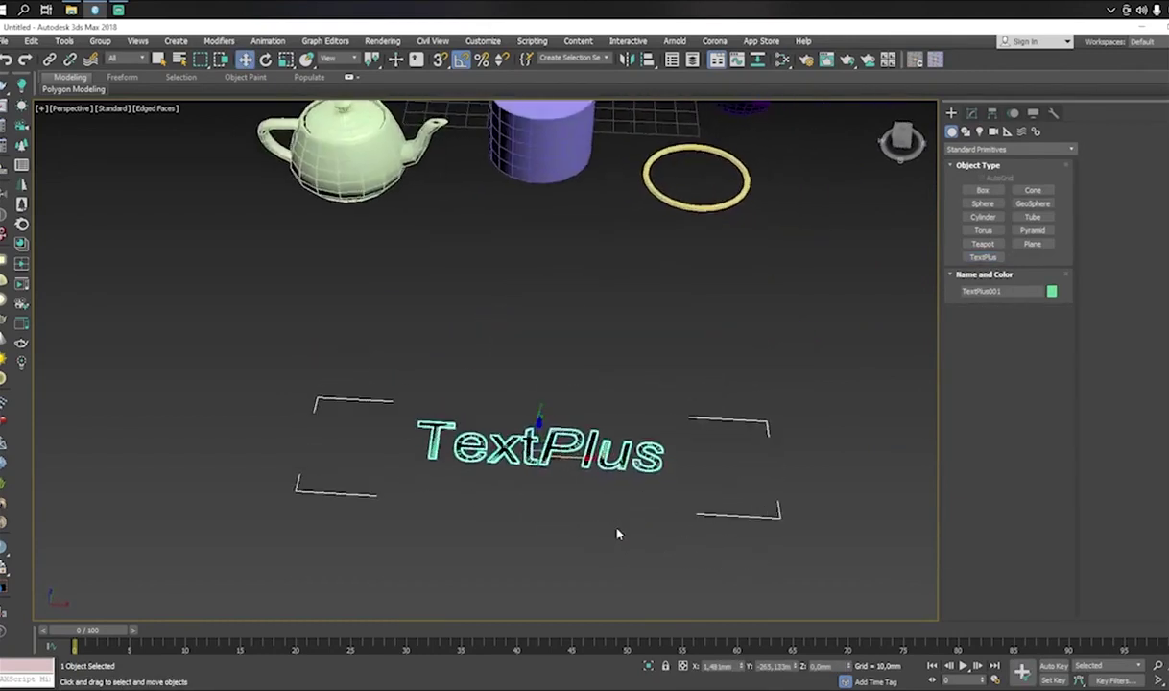
{"action": "scroll", "coordinate": [635, 506], "scroll_direction": "down", "scroll_amount": 3}
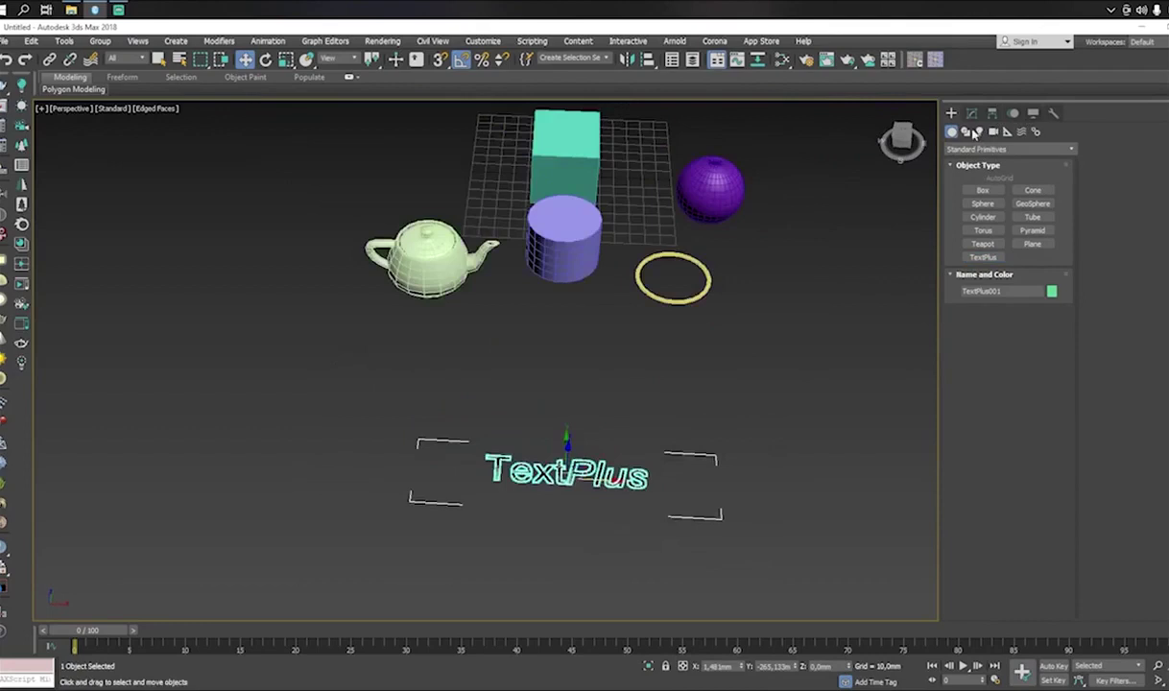
Create a cone with a flat, truncated top on the ground beyond the torus
{"action": "left_click", "coordinate": [1033, 192]}
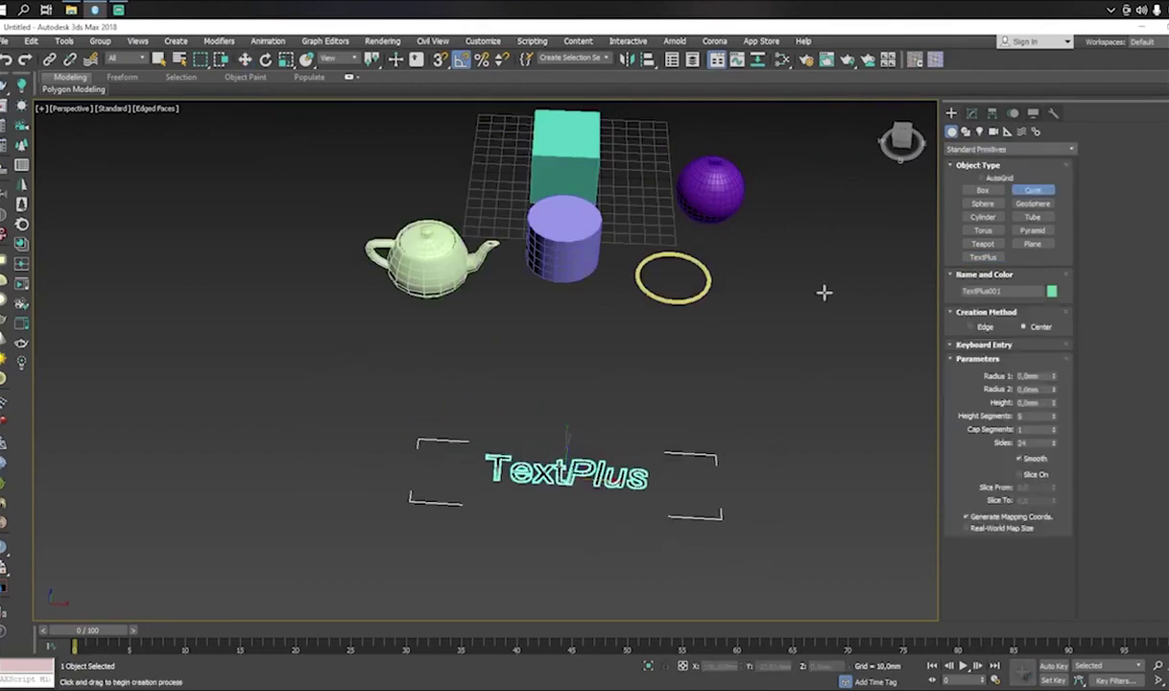
{"action": "left_click_drag", "start_coordinate": [803, 320], "coordinate": [835, 322]}
{"action": "left_click", "coordinate": [837, 273]}
{"action": "left_click", "coordinate": [867, 334]}
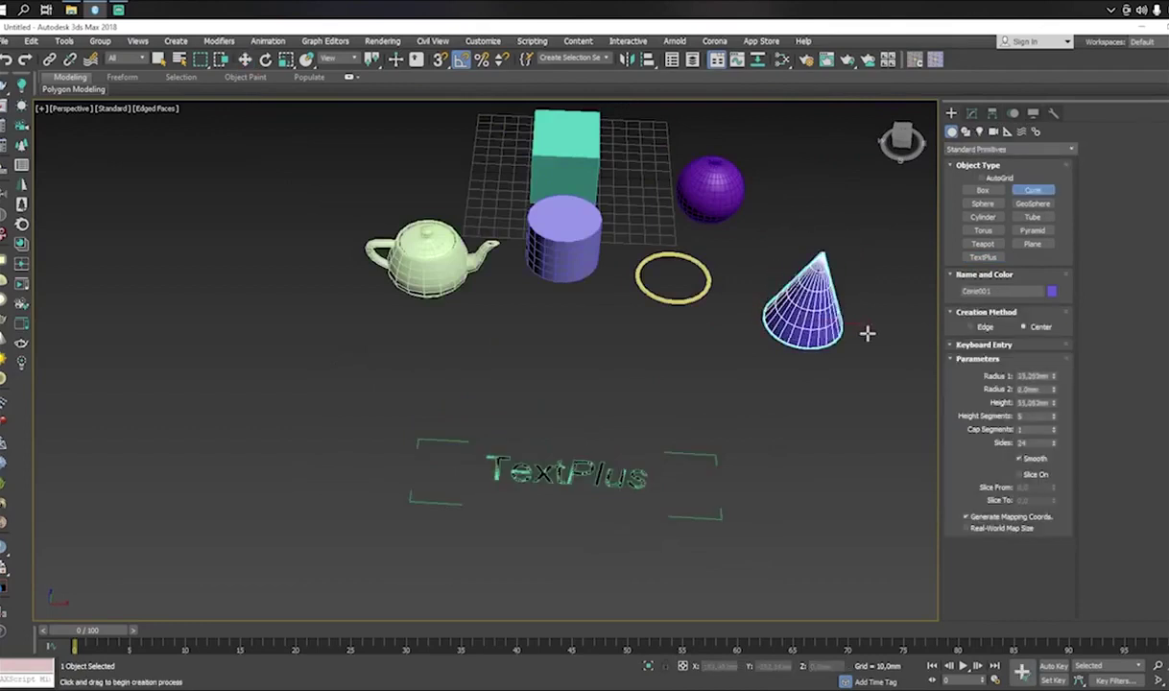
{"action": "left_click", "coordinate": [862, 268]}
Create a geosphere between the torus and the TextPlus object and raise it about 10 mm
{"action": "left_click", "coordinate": [1053, 201]}
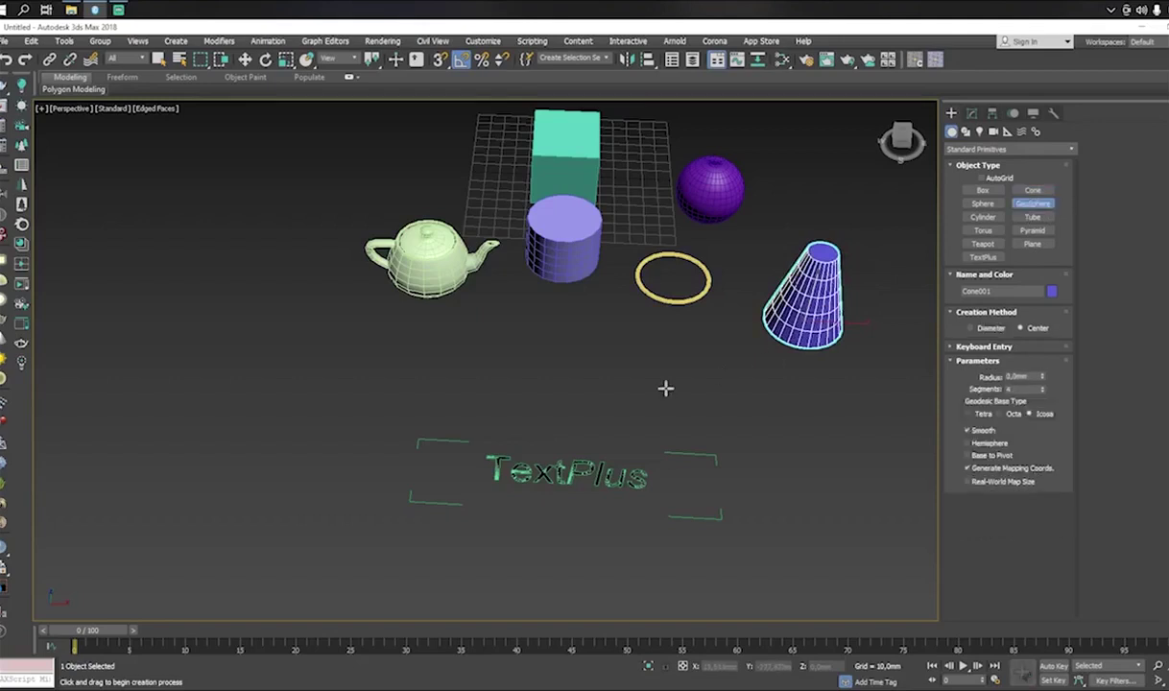
{"action": "left_click_drag", "start_coordinate": [665, 389], "coordinate": [703, 397]}
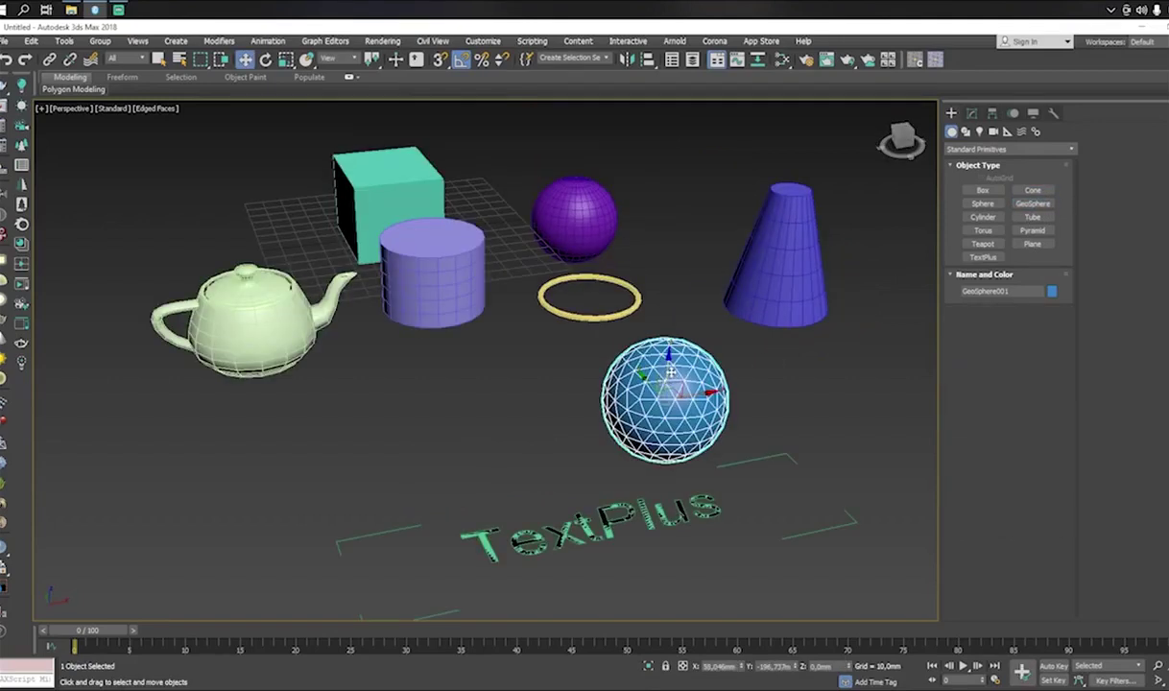
{"action": "middle_click_drag", "start_coordinate": [669, 379], "coordinate": [660, 355], "text": "alt"}
{"action": "scroll", "coordinate": [698, 372], "scroll_direction": "up", "scroll_amount": 4}
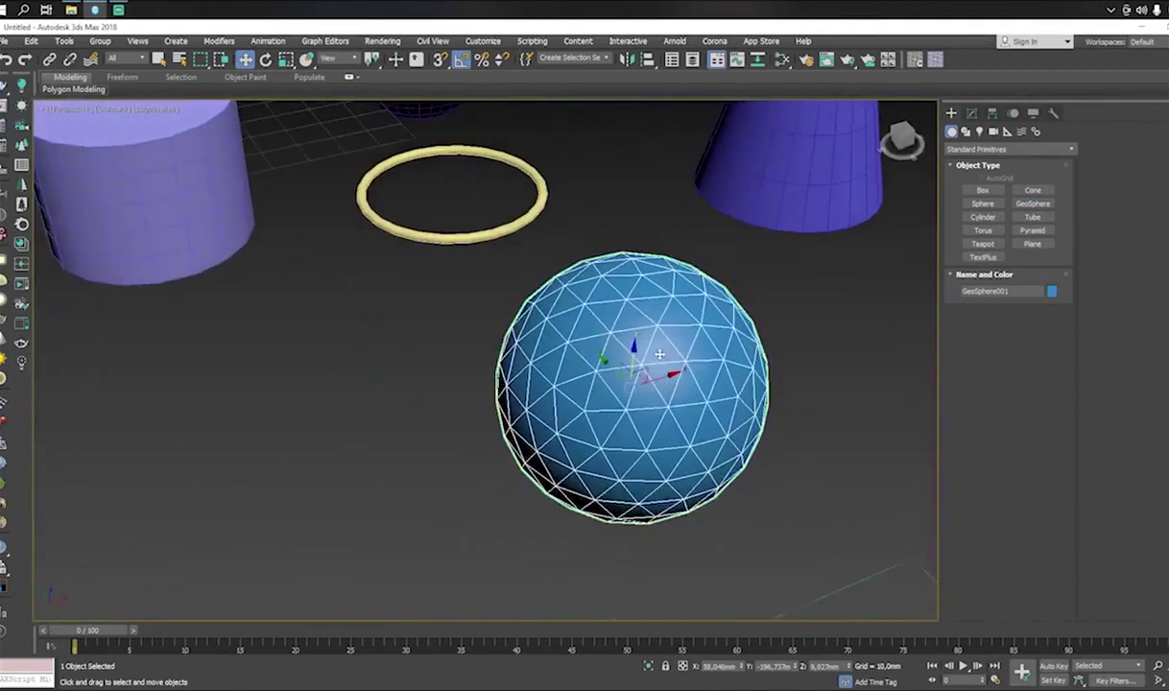
{"action": "scroll", "coordinate": [659, 355], "scroll_direction": "down", "scroll_amount": 5}
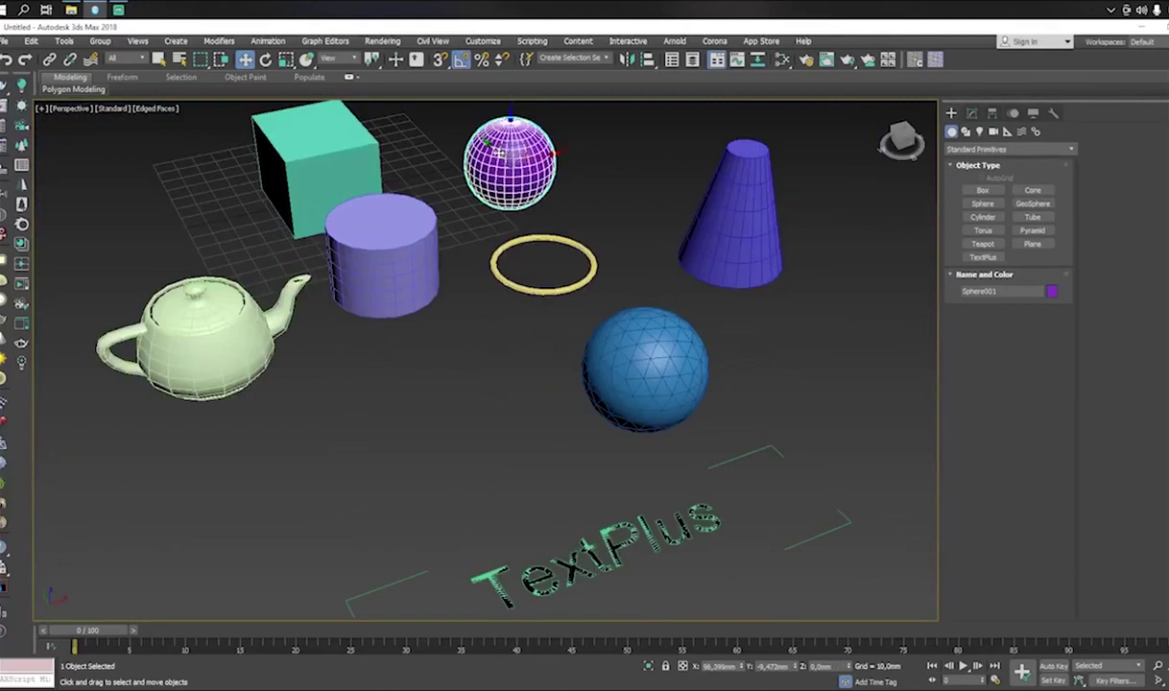
Move the sphere next to the geosphere and select each in turn to compare their surface meshes
{"action": "left_click_drag", "start_coordinate": [499, 152], "coordinate": [796, 332]}
{"action": "middle_click_drag", "start_coordinate": [796, 331], "coordinate": [581, 336], "text": "alt"}
{"action": "scroll", "coordinate": [643, 347], "scroll_direction": "up", "scroll_amount": 3}
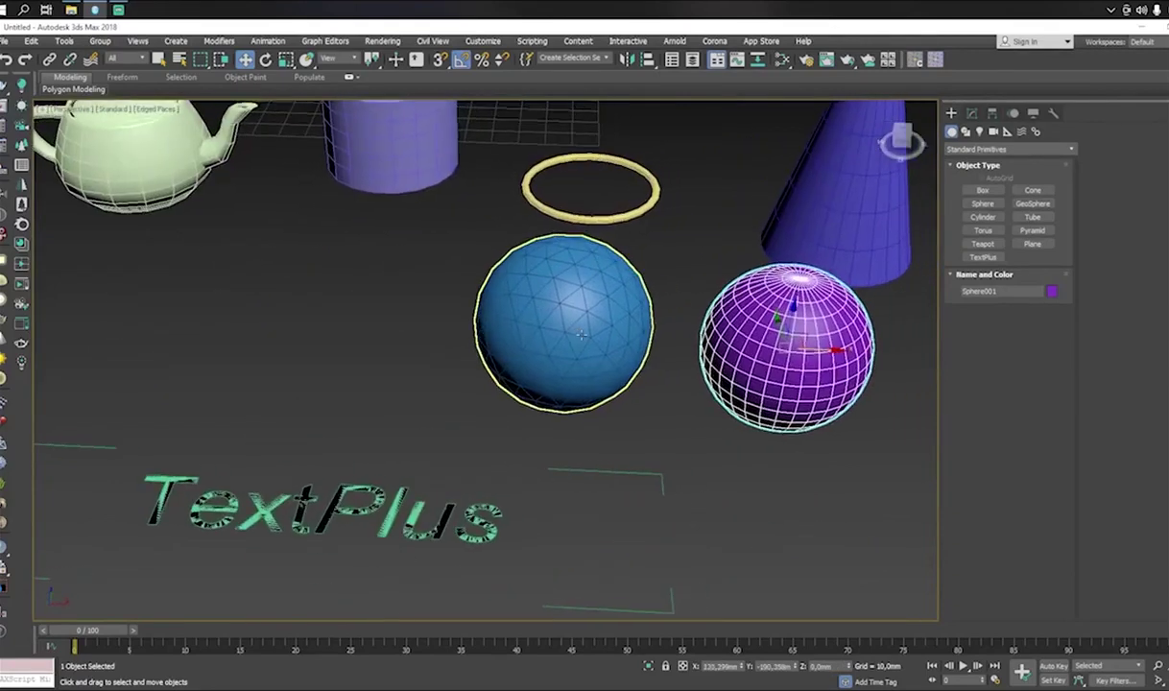
{"action": "left_click", "coordinate": [581, 331]}
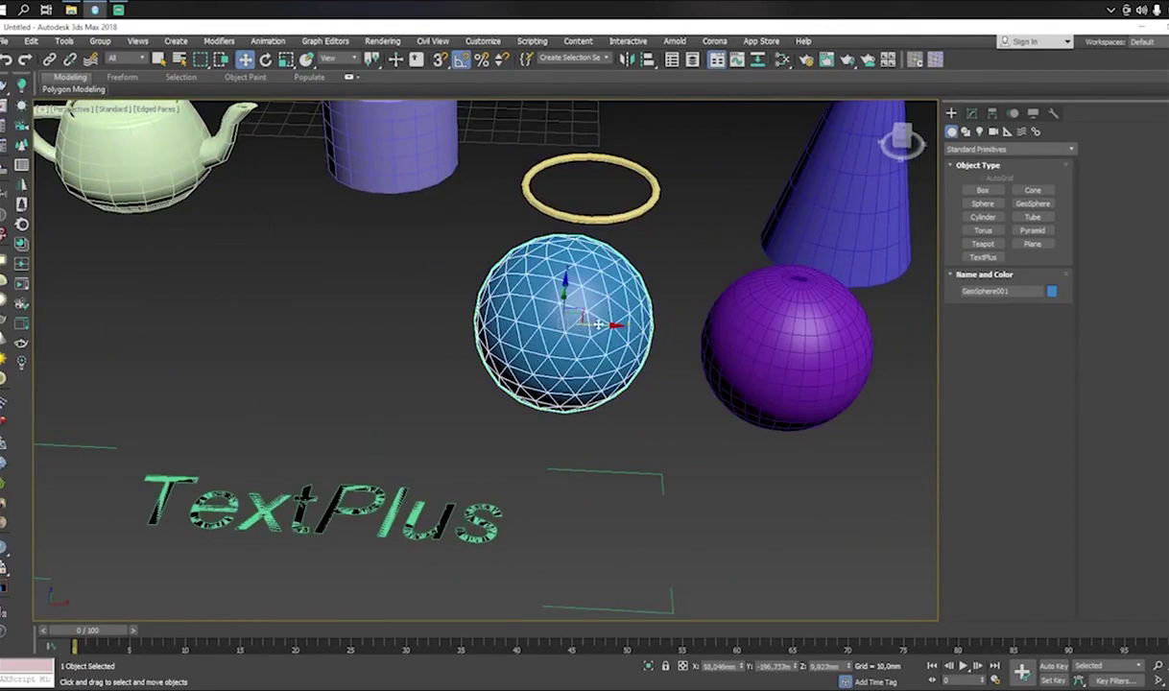
{"action": "middle_click_drag", "start_coordinate": [642, 315], "coordinate": [672, 332], "text": "alt"}
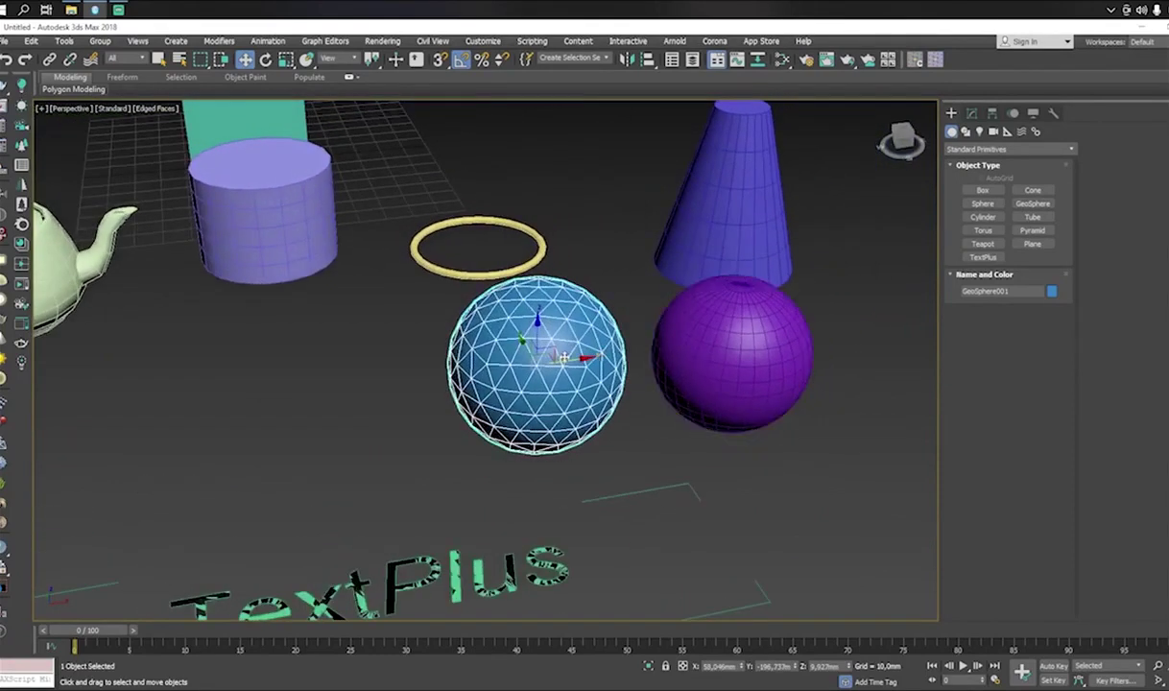
{"action": "left_click", "coordinate": [665, 328]}
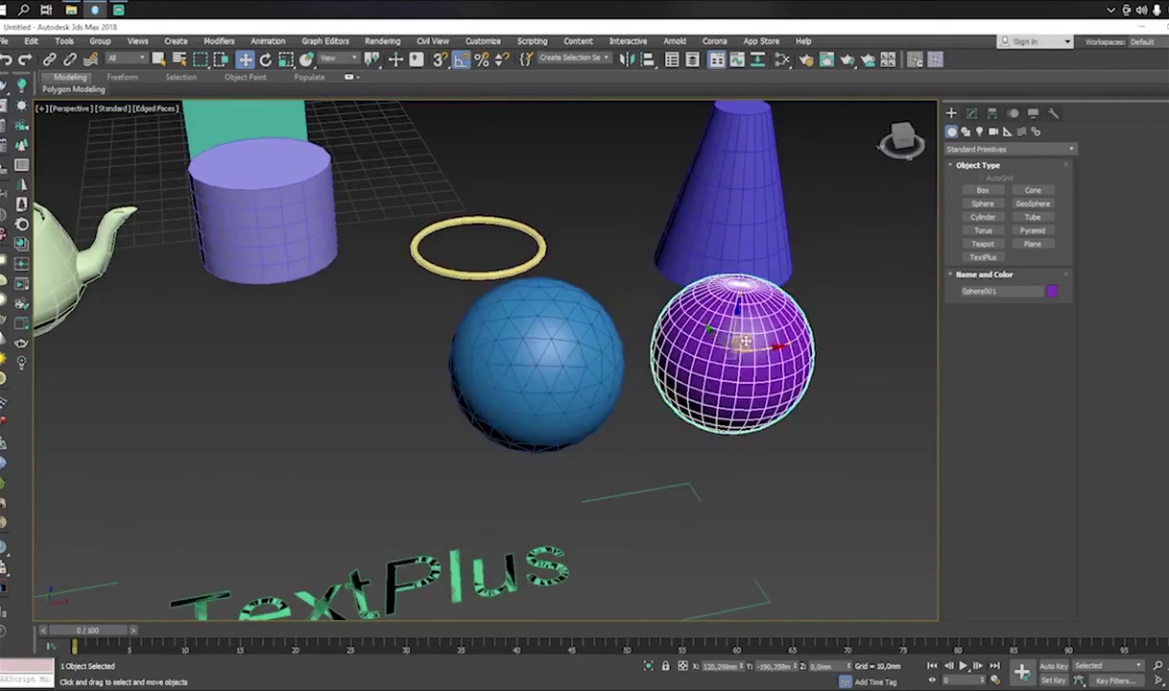
Create a tube with radii of about 21 mm and 27 mm and a height of about 48 mm near the sphere
{"action": "middle_click_drag", "start_coordinate": [745, 342], "coordinate": [806, 298], "text": "alt"}
{"action": "left_click", "coordinate": [1034, 217]}
{"action": "left_click_drag", "start_coordinate": [740, 436], "coordinate": [783, 459]}
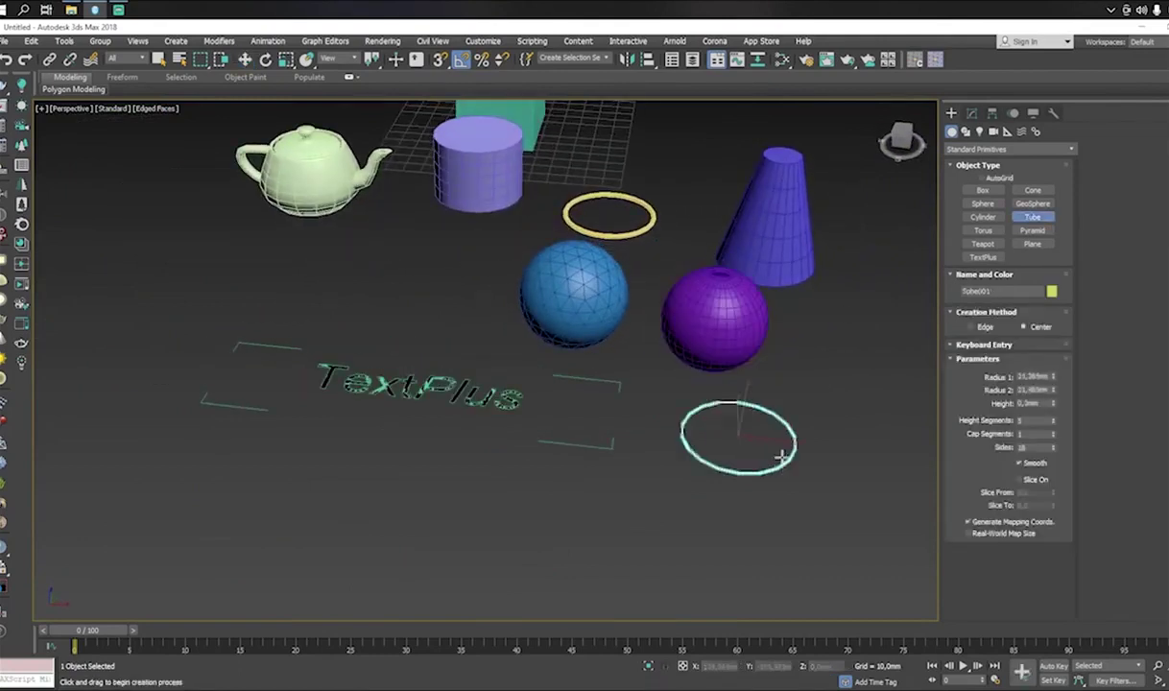
{"action": "left_click", "coordinate": [796, 397]}
{"action": "left_click", "coordinate": [822, 296]}
{"action": "scroll", "coordinate": [501, 419], "scroll_direction": "down", "scroll_amount": 3}
{"action": "middle_click_drag", "start_coordinate": [672, 412], "coordinate": [408, 407]}
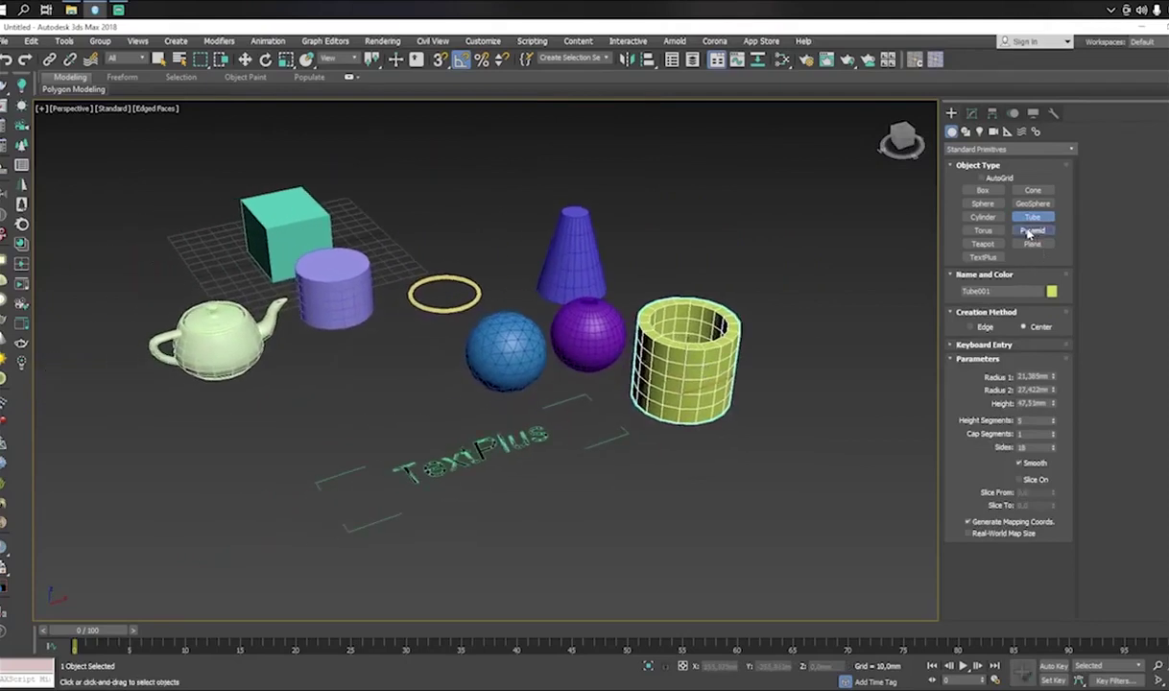
Create a pyramid about 25 mm wide and 29 mm deep in front of the tube
{"action": "left_click", "coordinate": [1029, 234]}
{"action": "left_click_drag", "start_coordinate": [708, 537], "coordinate": [733, 552]}
{"action": "left_click", "coordinate": [726, 454]}
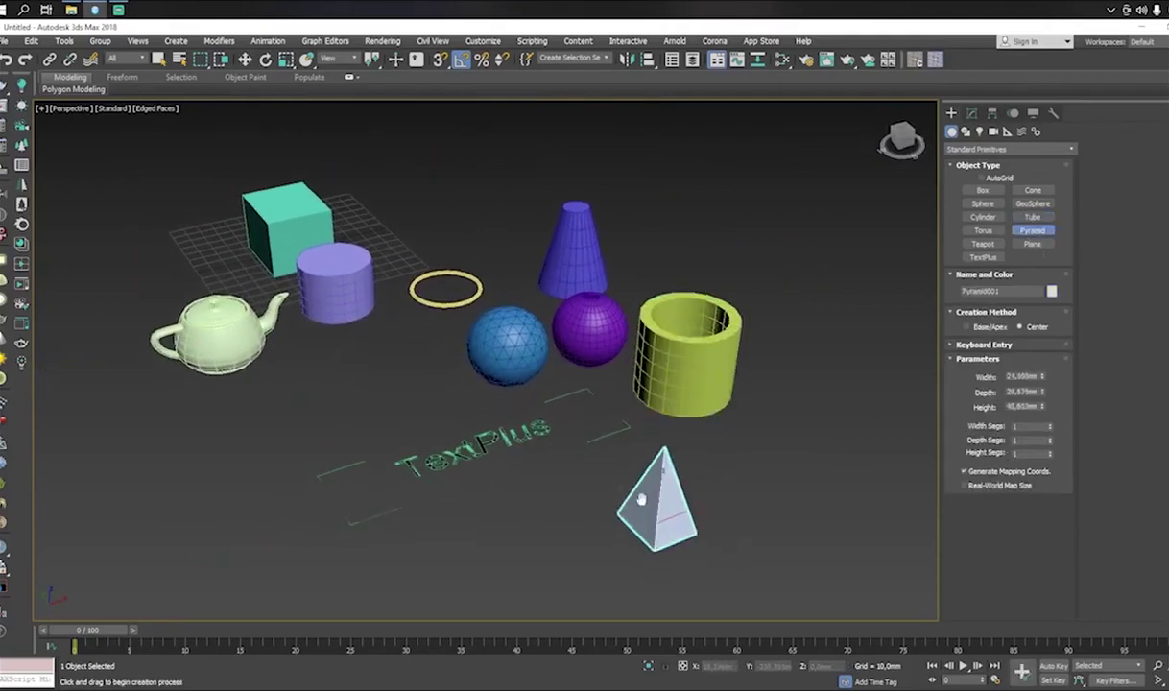
{"action": "middle_click_drag", "start_coordinate": [641, 499], "coordinate": [697, 415]}
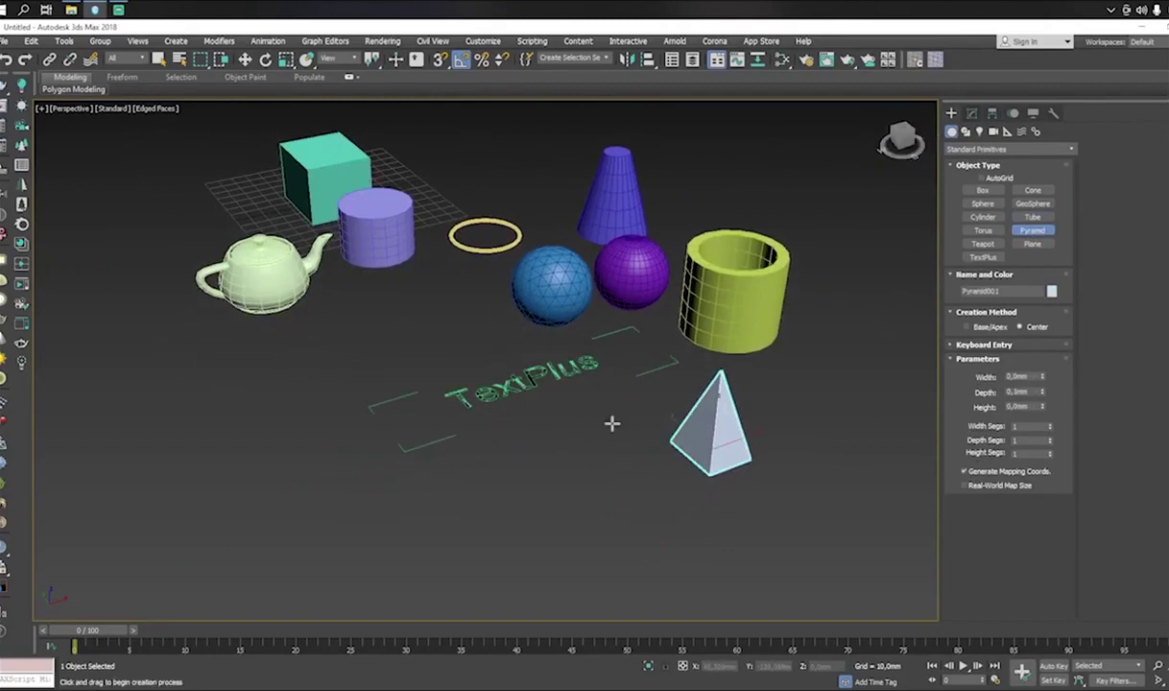
Create a second, thinner pyramid between the tube and the first pyramid, and leave the creation mode
{"action": "left_click_drag", "start_coordinate": [781, 400], "coordinate": [833, 394]}
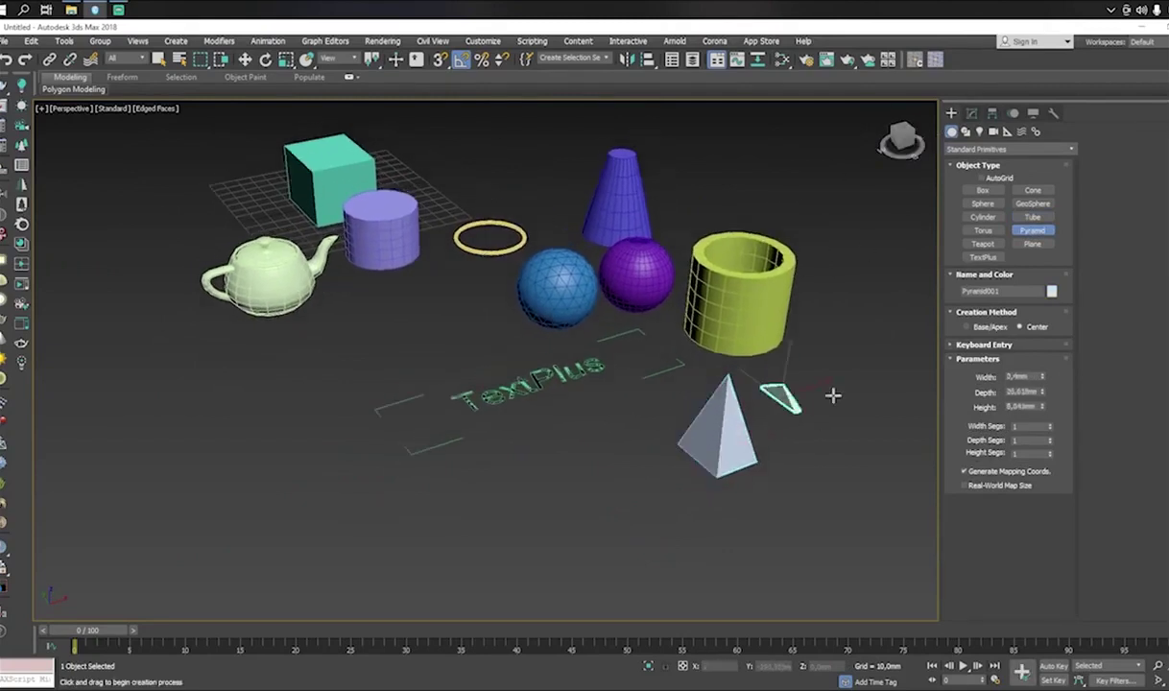
{"action": "left_click", "coordinate": [844, 355]}
{"action": "middle_click_drag", "start_coordinate": [626, 427], "coordinate": [519, 369]}
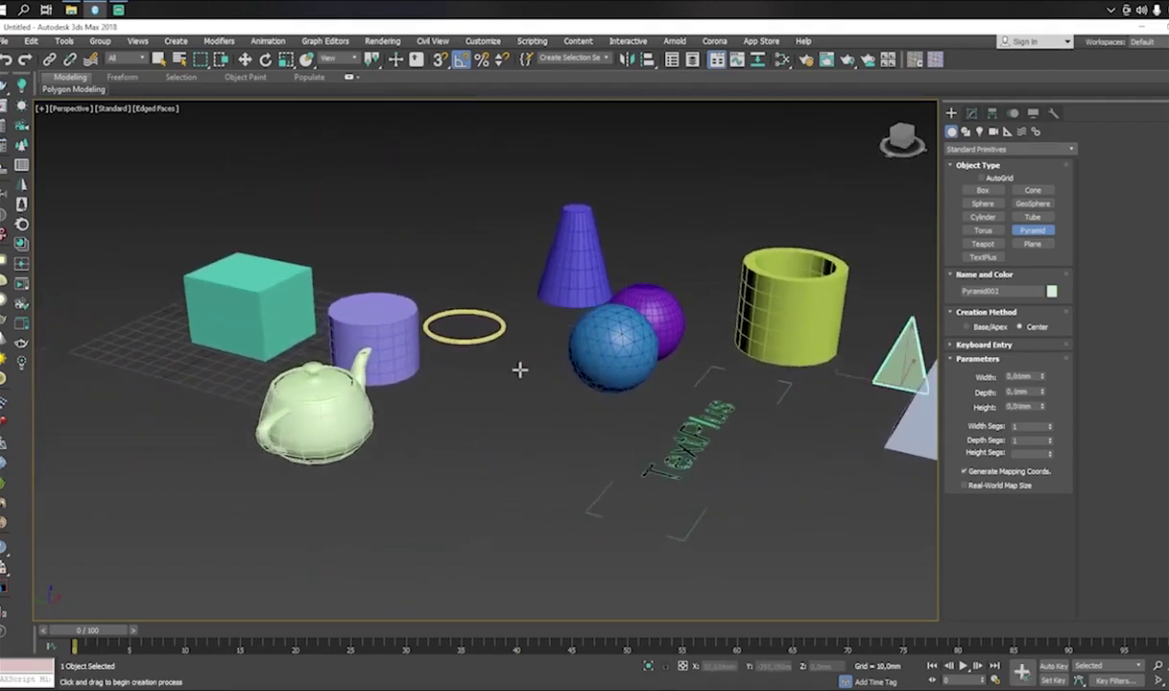
{"action": "right_click", "coordinate": [535, 384]}
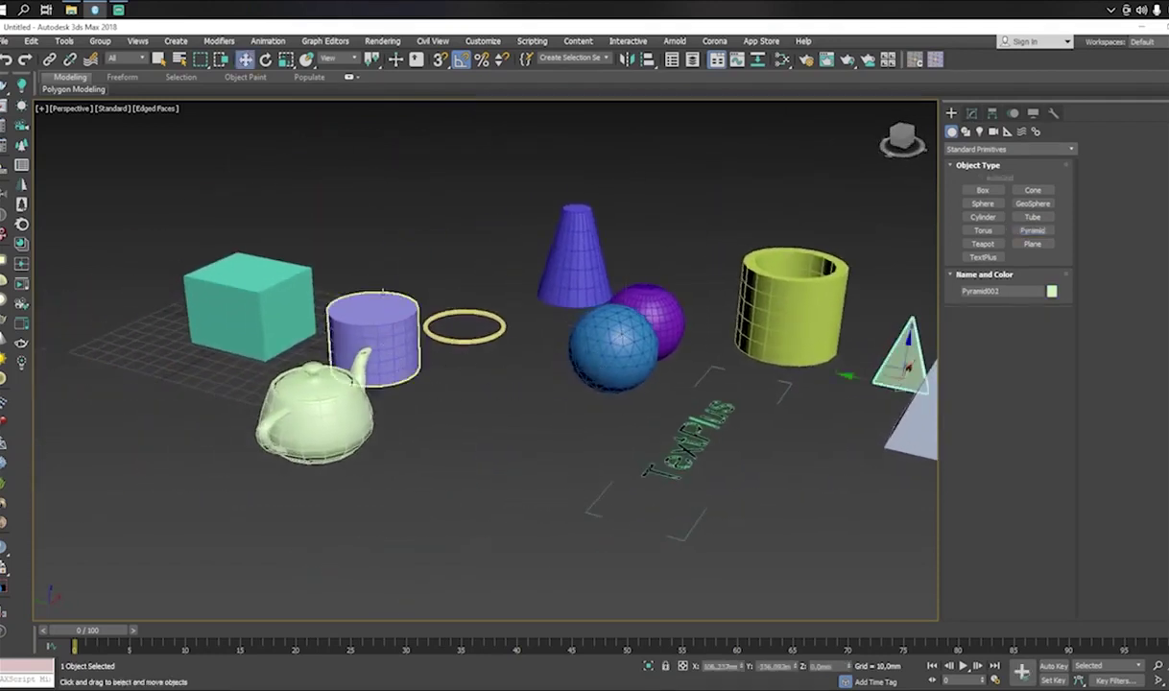
Select the box and display its modifier stack and editable parameters
{"action": "left_click", "coordinate": [254, 296]}
{"action": "middle_click_drag", "start_coordinate": [386, 301], "coordinate": [428, 329]}
{"action": "middle_click_drag", "start_coordinate": [386, 409], "coordinate": [390, 405]}
{"action": "scroll", "coordinate": [634, 283], "scroll_direction": "down", "scroll_amount": 3}
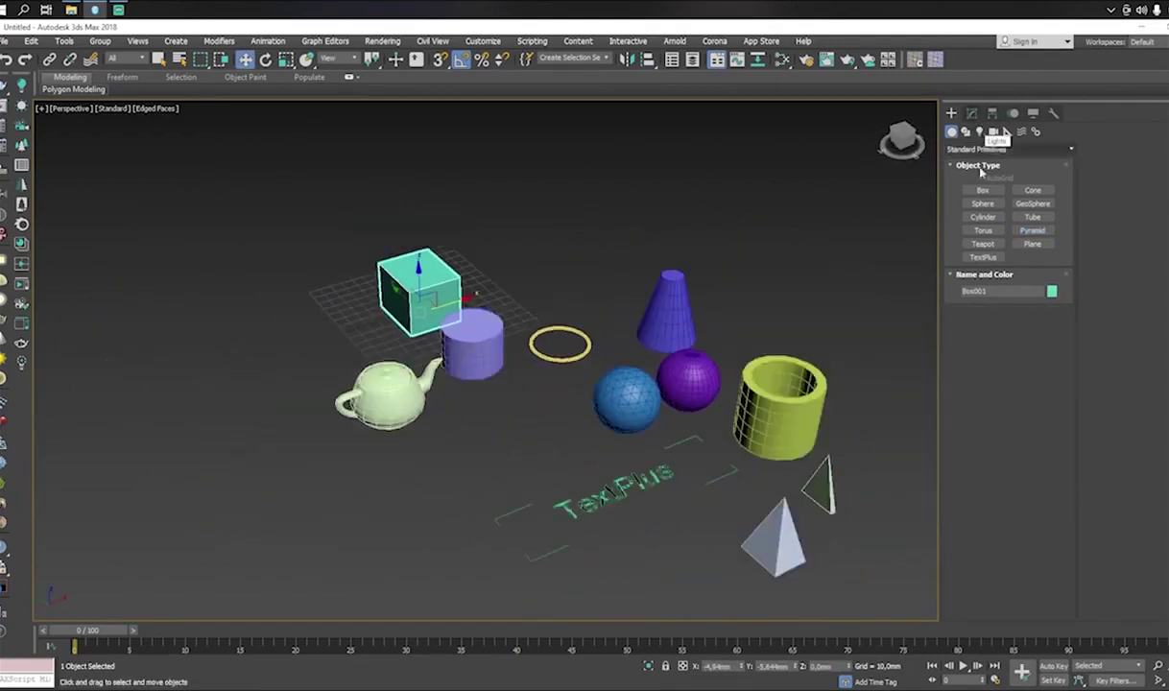
{"action": "left_click", "coordinate": [972, 115]}
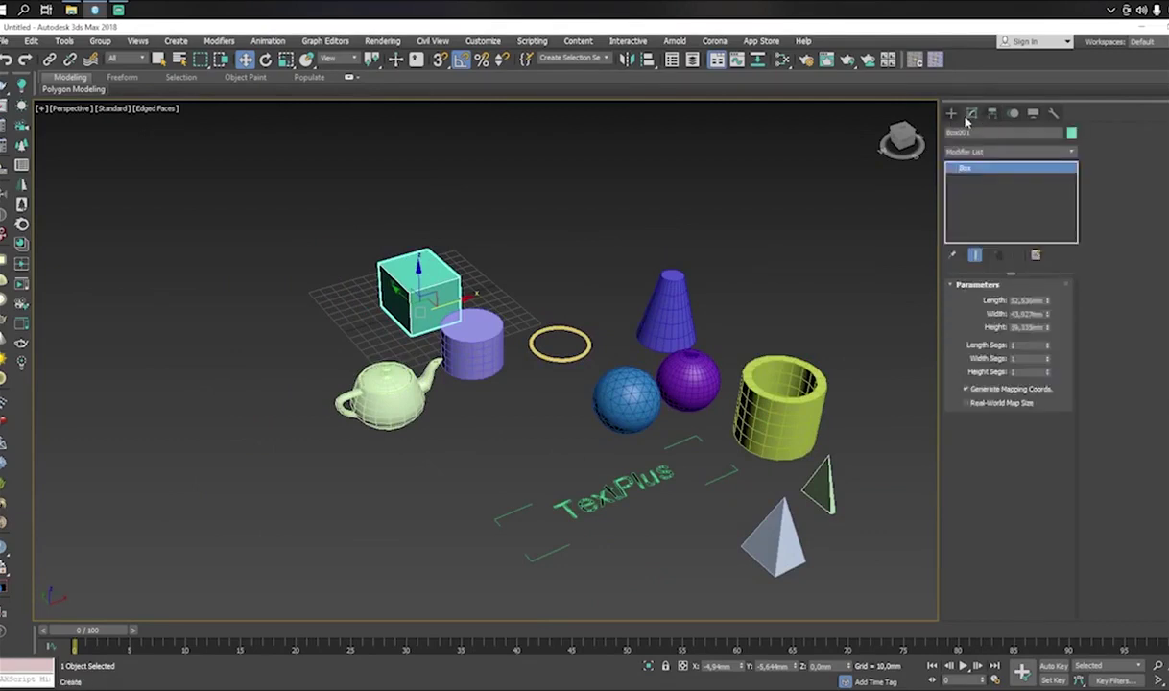
{"action": "left_click", "coordinate": [952, 115]}
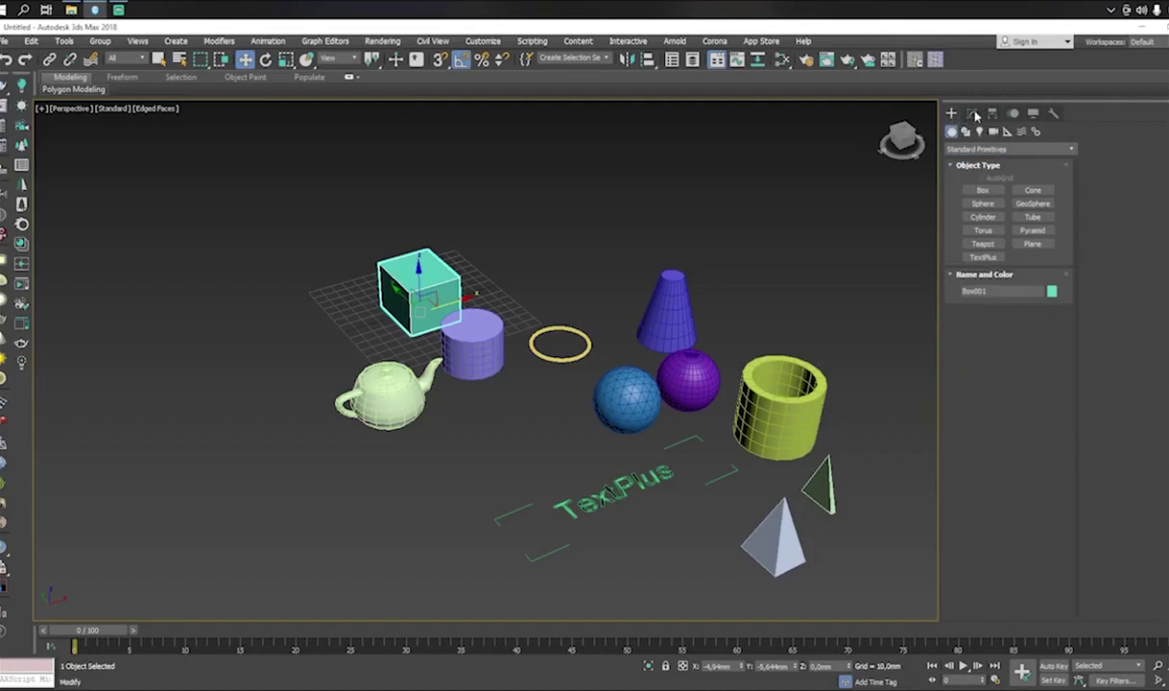
{"action": "left_click", "coordinate": [973, 114]}
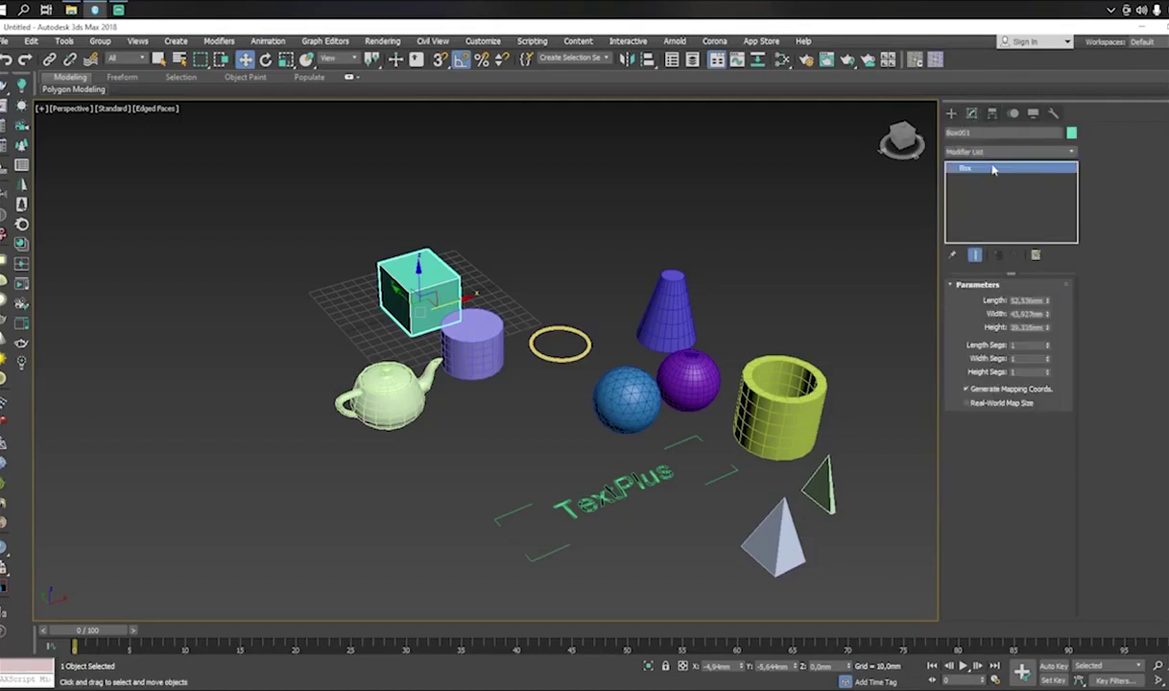
Look through the world-space and object-space modifiers available for the box without applying one
{"action": "left_click", "coordinate": [995, 154]}
{"action": "scroll", "coordinate": [987, 485], "scroll_direction": "down", "scroll_amount": 5}
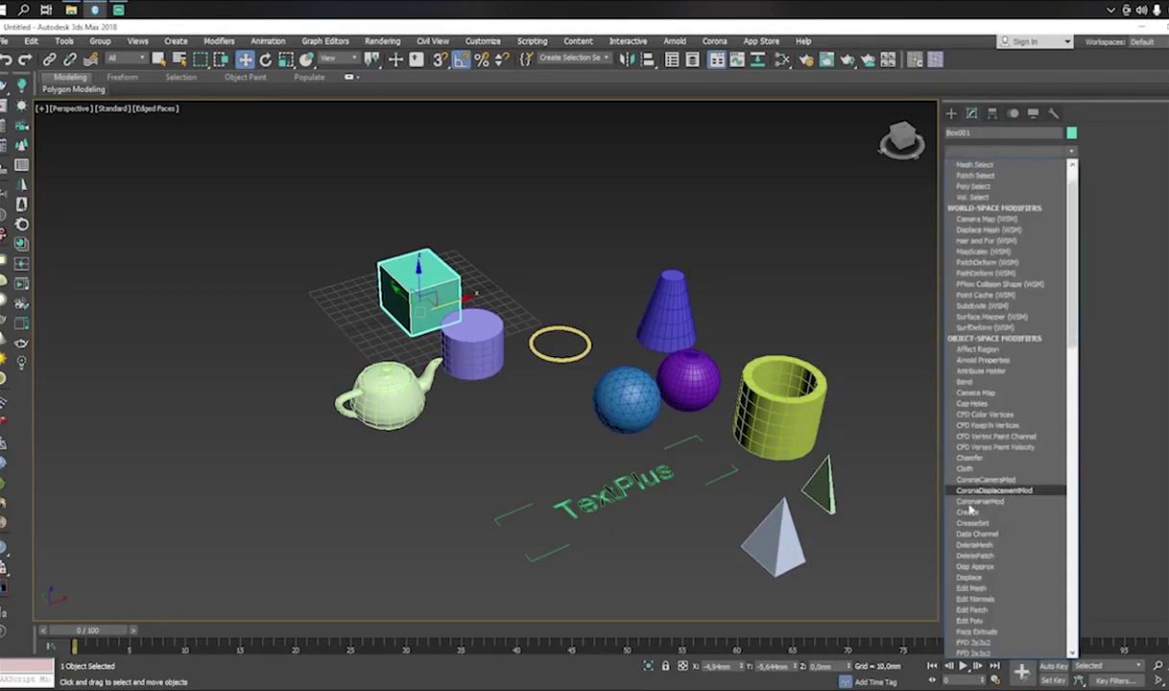
{"action": "scroll", "coordinate": [1006, 444], "scroll_direction": "down", "scroll_amount": 5}
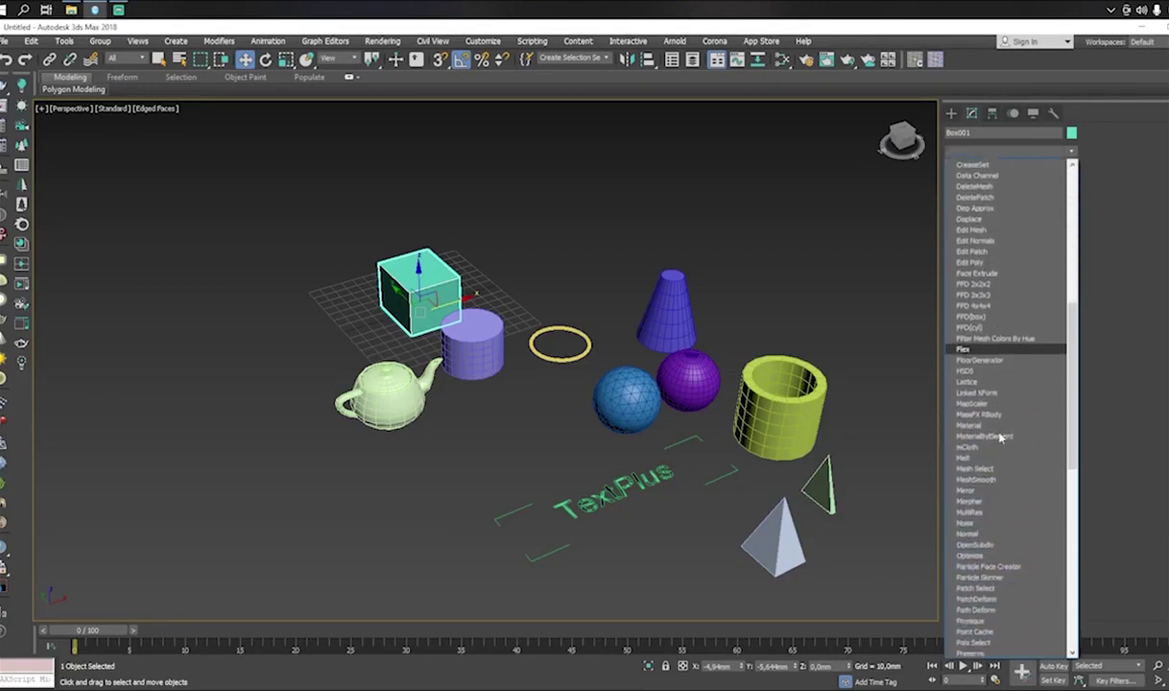
{"action": "left_click", "coordinate": [1120, 440]}
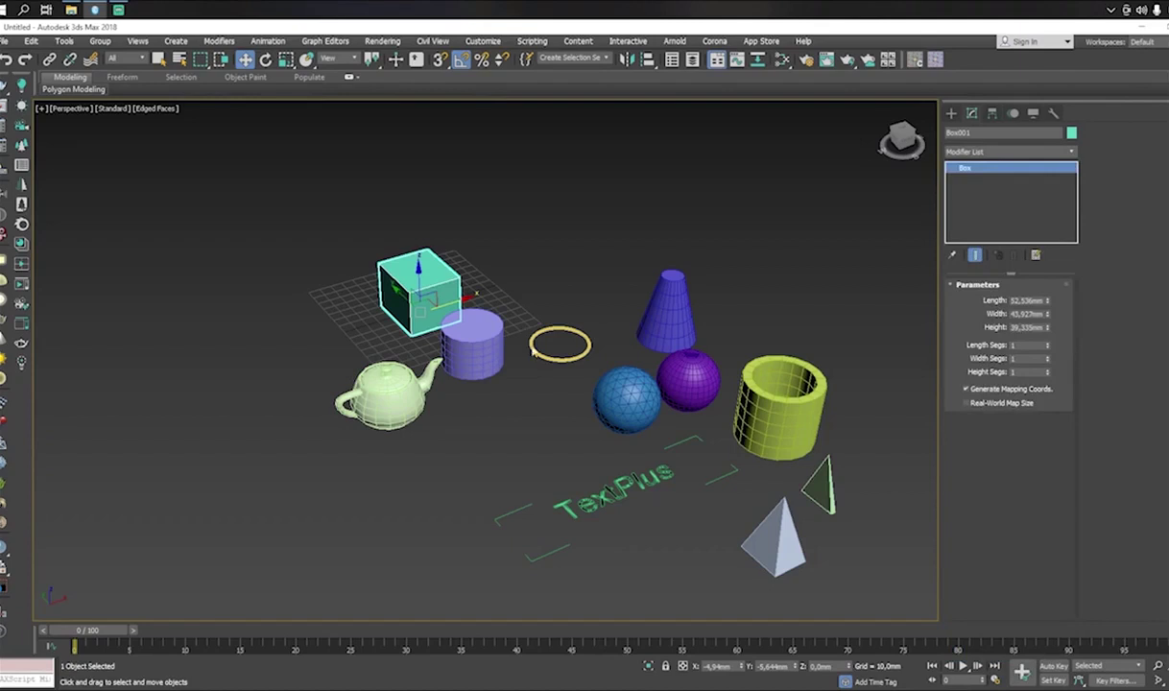
{"action": "middle_click_drag", "start_coordinate": [367, 330], "coordinate": [535, 384]}
{"action": "scroll", "coordinate": [543, 340], "scroll_direction": "down", "scroll_amount": 3}
{"action": "scroll", "coordinate": [540, 383], "scroll_direction": "up", "scroll_amount": 5}
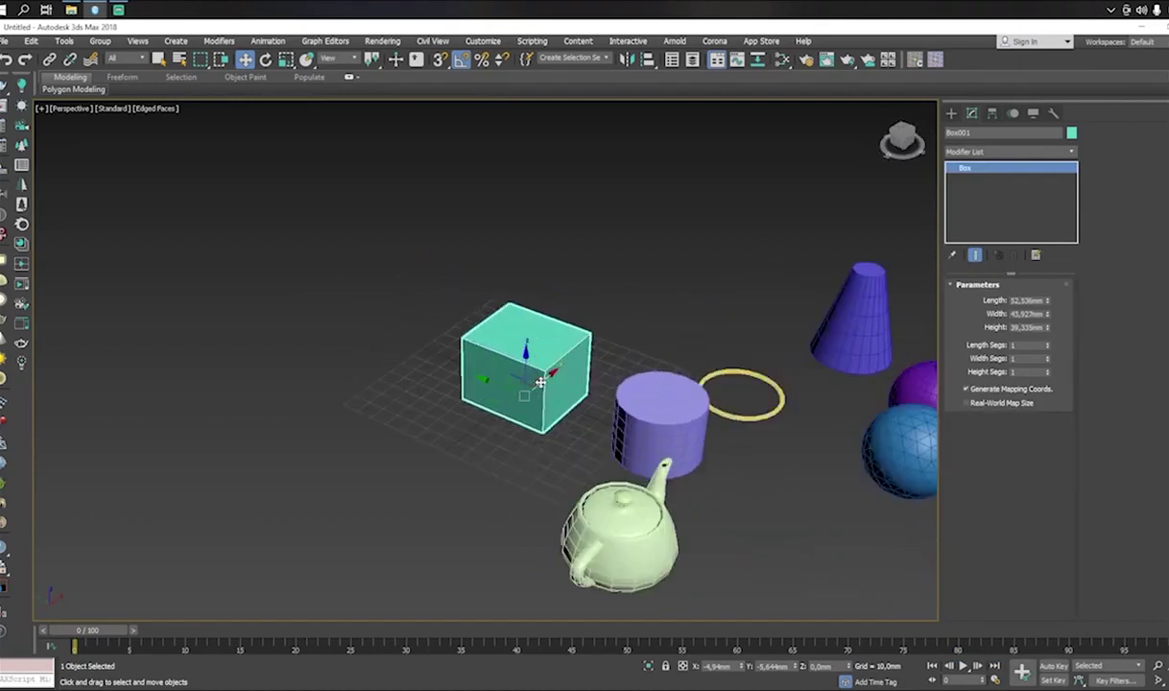
Enlarge the box to about 91.9 mm long, 81.3 mm wide and 74.3 mm high
{"action": "left_click_drag", "start_coordinate": [1050, 306], "coordinate": [1053, 262]}
{"action": "left_click_drag", "start_coordinate": [1047, 315], "coordinate": [1062, 262]}
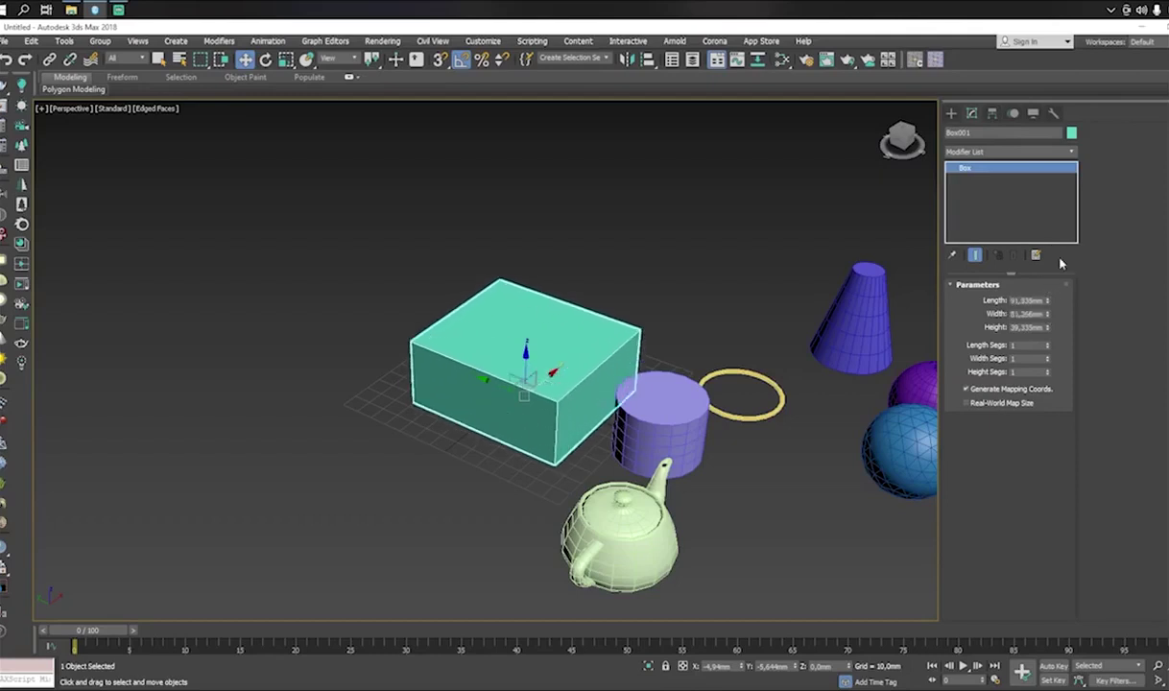
{"action": "left_click_drag", "start_coordinate": [1046, 333], "coordinate": [1047, 298]}
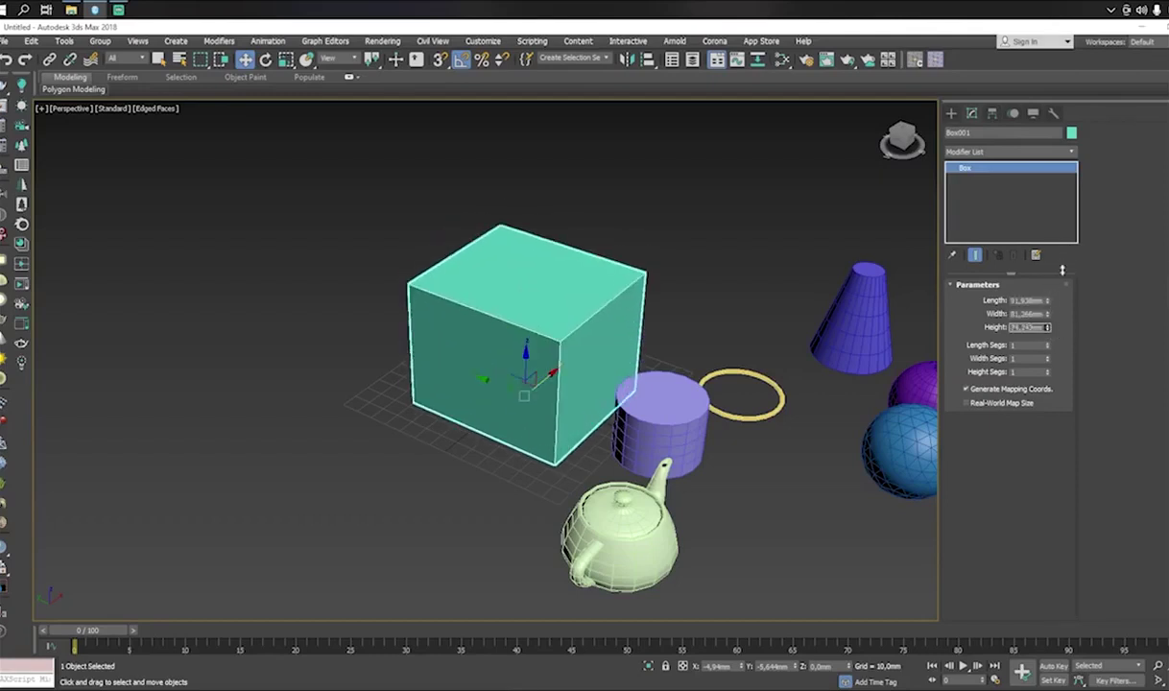
Subdivide the box into 21 length, 16 width and 14 height segments
{"action": "mouse_move", "coordinate": [1048, 353]}
{"action": "left_mouse_down"}
{"action": "mouse_move", "coordinate": [1048, 336]}
{"action": "mouse_move", "coordinate": [1049, 366]}
{"action": "left_mouse_up"}
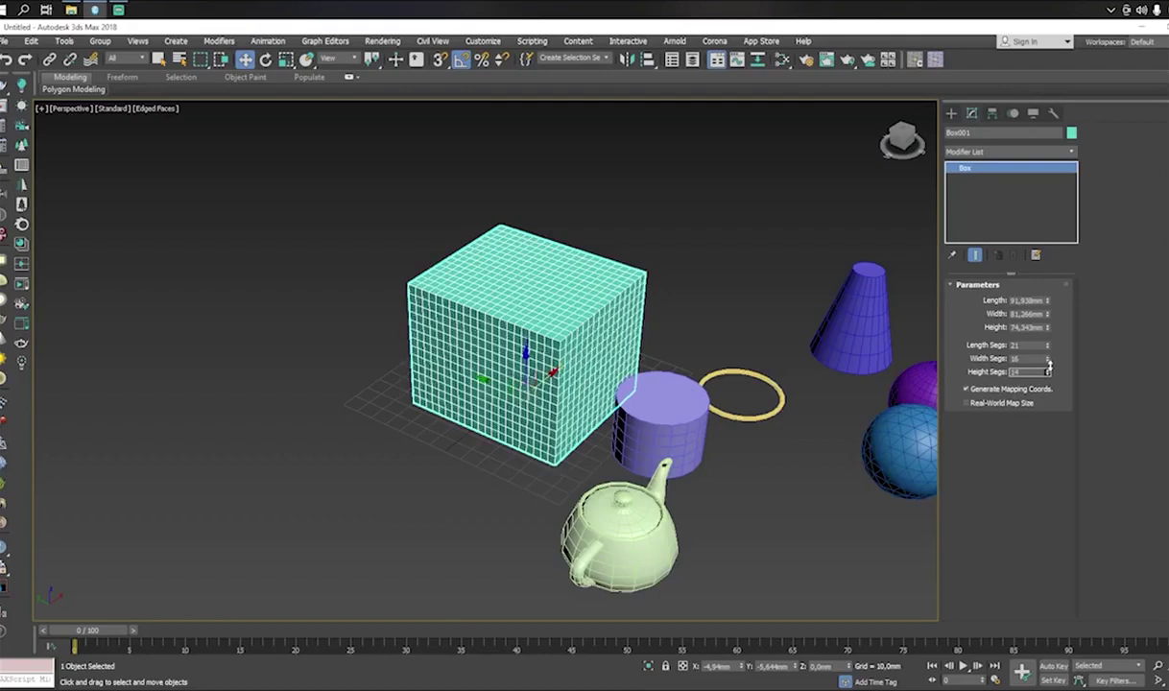
{"action": "scroll", "coordinate": [593, 378], "scroll_direction": "up", "scroll_amount": 3}
{"action": "middle_click_drag", "start_coordinate": [660, 360], "coordinate": [606, 345], "text": "alt"}
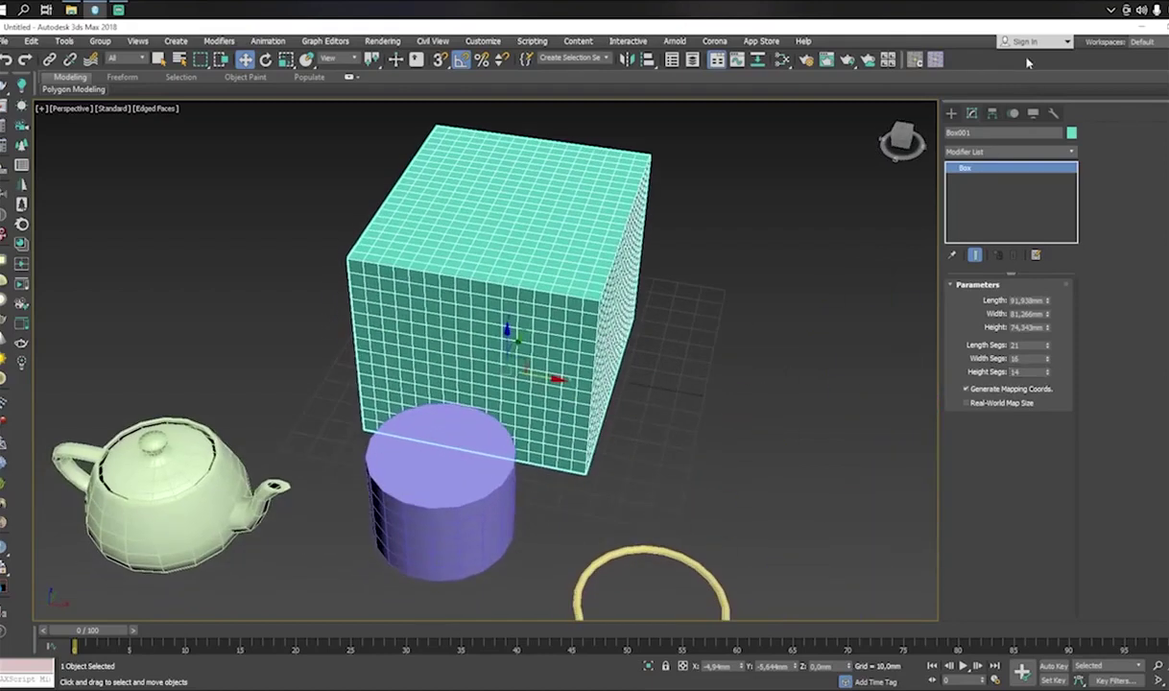
{"action": "scroll", "coordinate": [841, 202], "scroll_direction": "down", "scroll_amount": 7}
{"action": "middle_click_drag", "start_coordinate": [557, 295], "coordinate": [600, 272], "text": "alt"}
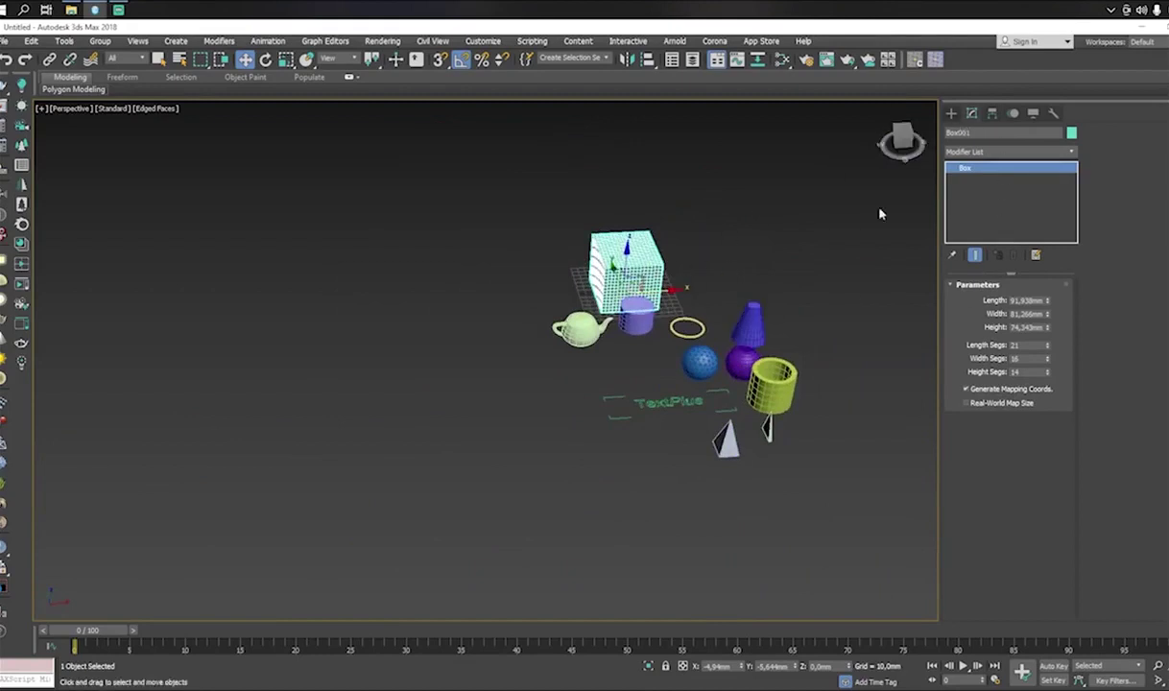
Draw an open six-point Line spline with straight segments beside the primitives and finish it
{"action": "left_click", "coordinate": [951, 114]}
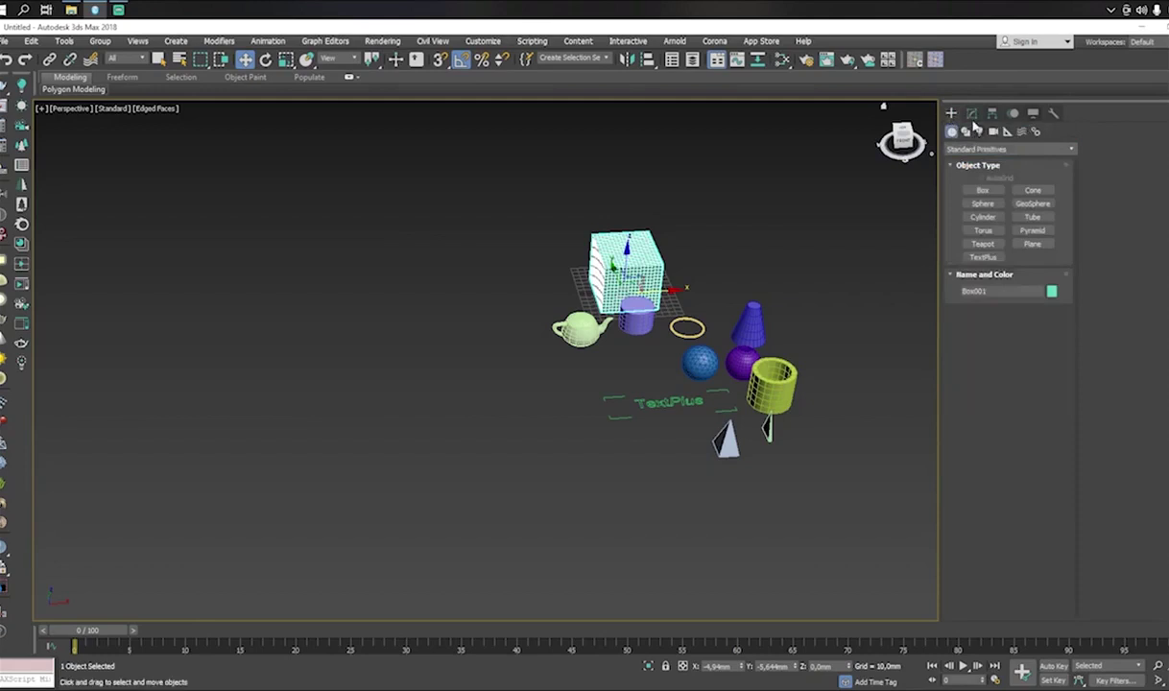
{"action": "left_click", "coordinate": [967, 132]}
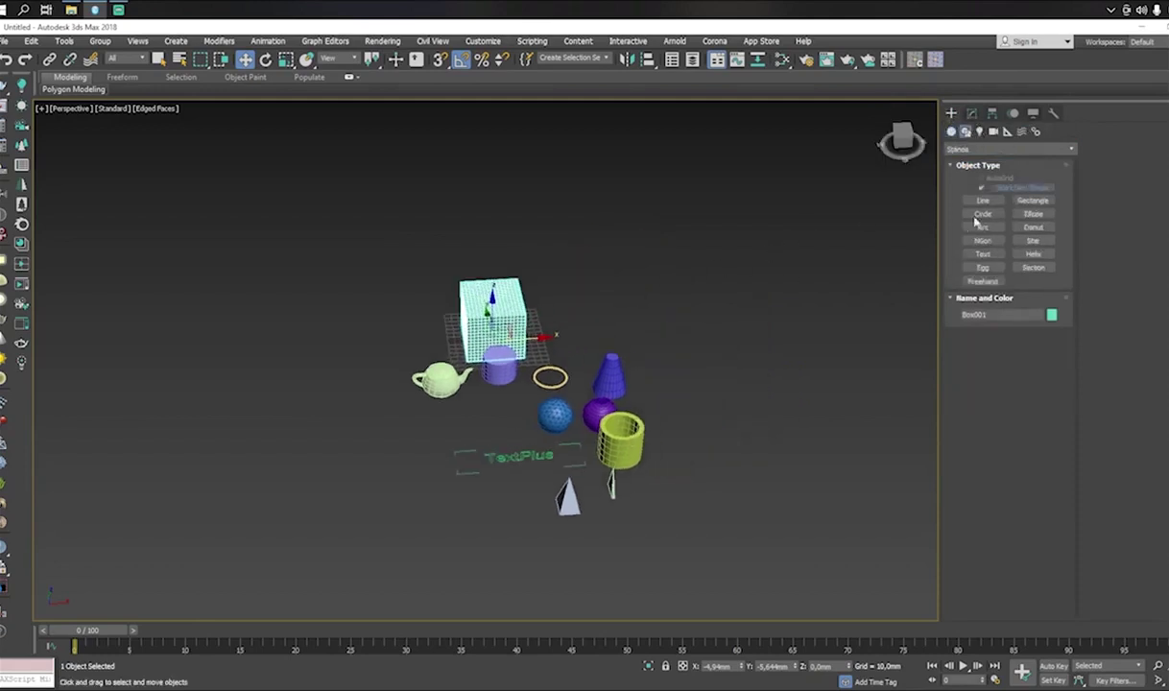
{"action": "left_click", "coordinate": [983, 200]}
{"action": "left_click", "coordinate": [692, 271]}
{"action": "left_click", "coordinate": [699, 391]}
{"action": "left_click", "coordinate": [788, 370]}
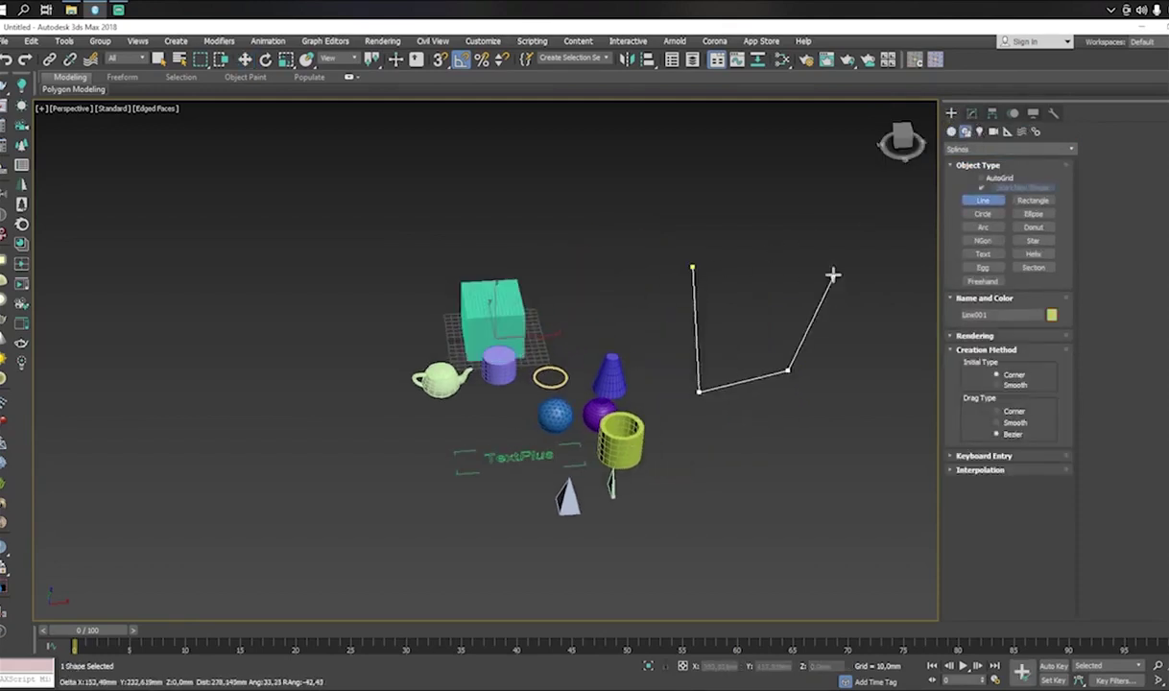
{"action": "left_click", "coordinate": [832, 275]}
{"action": "left_click", "coordinate": [789, 190]}
{"action": "left_click", "coordinate": [649, 192]}
{"action": "right_click", "coordinate": [649, 194]}
{"action": "key", "text": "w"}
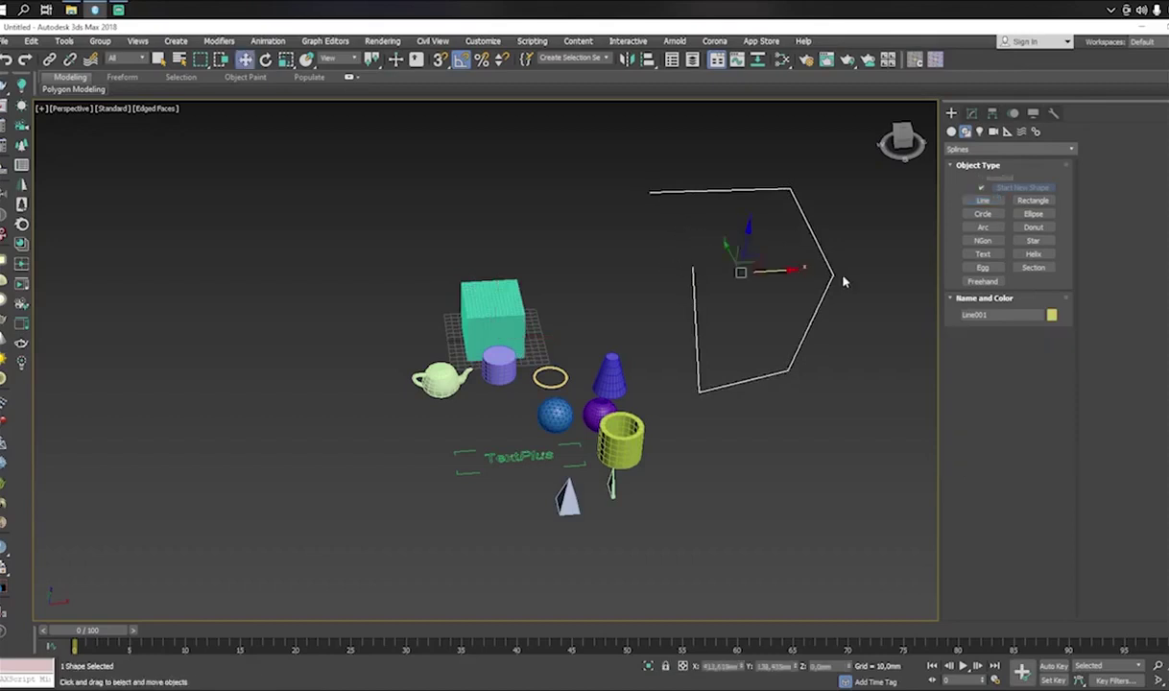
Draw a Circle spline with a radius of about 127 mm behind the box
{"action": "middle_click_drag", "start_coordinate": [830, 277], "coordinate": [932, 325]}
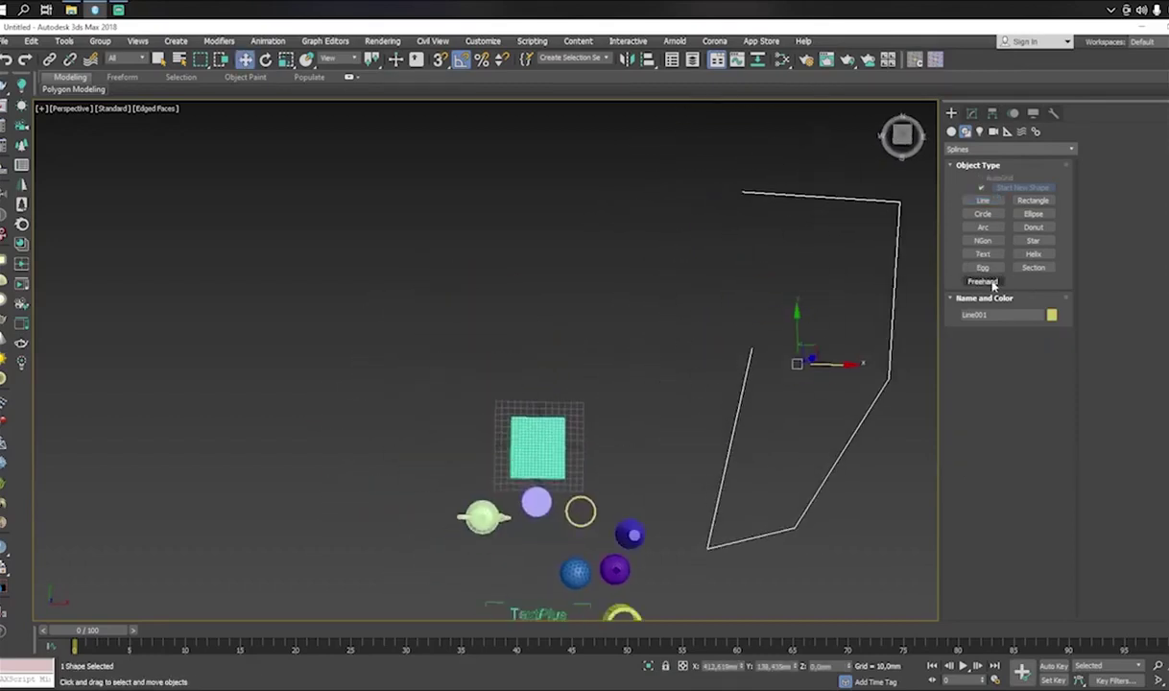
{"action": "left_click", "coordinate": [984, 213]}
{"action": "left_click_drag", "start_coordinate": [579, 318], "coordinate": [653, 339]}
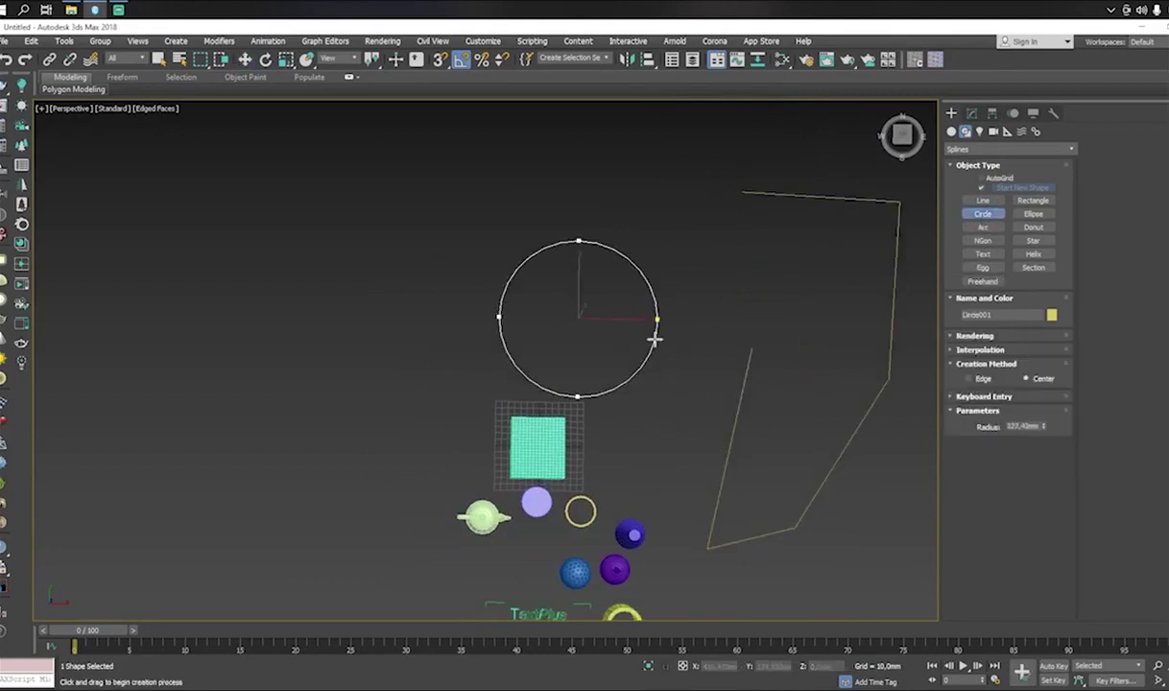
Draw an arc with a radius of about 56 mm and a six-sided NGon of about 64 mm radius inside the open line
{"action": "left_click", "coordinate": [983, 227]}
{"action": "left_click_drag", "start_coordinate": [732, 248], "coordinate": [772, 293]}
{"action": "left_click", "coordinate": [805, 254]}
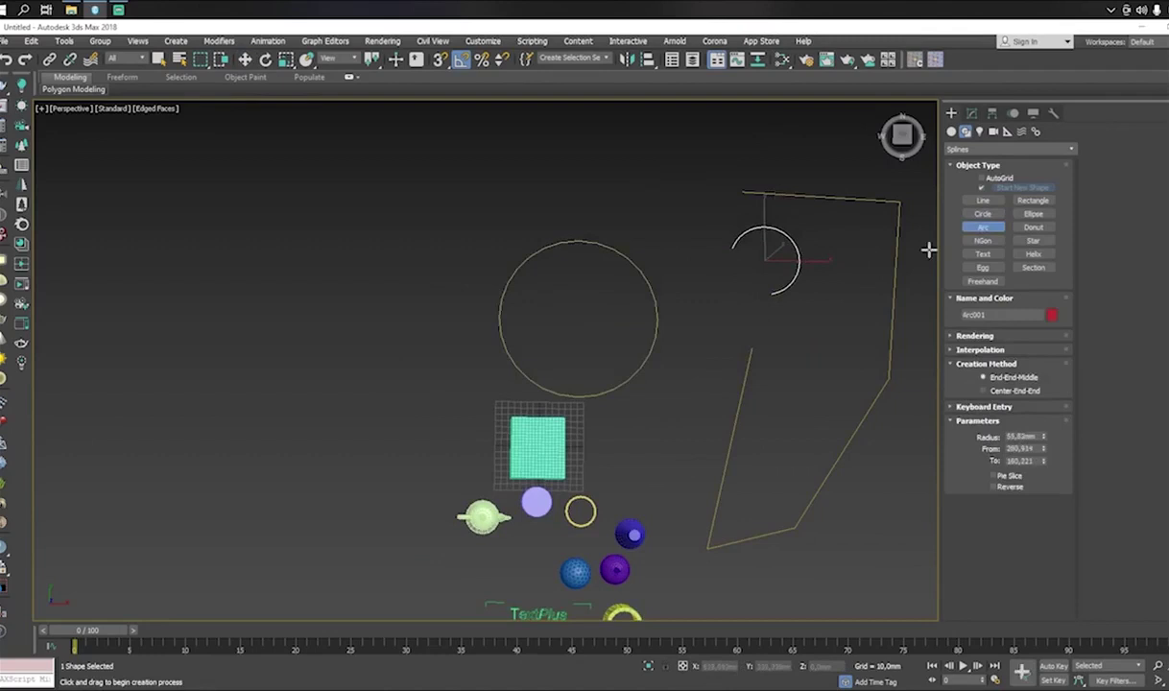
{"action": "left_click", "coordinate": [983, 240]}
{"action": "left_click_drag", "start_coordinate": [846, 333], "coordinate": [859, 365]}
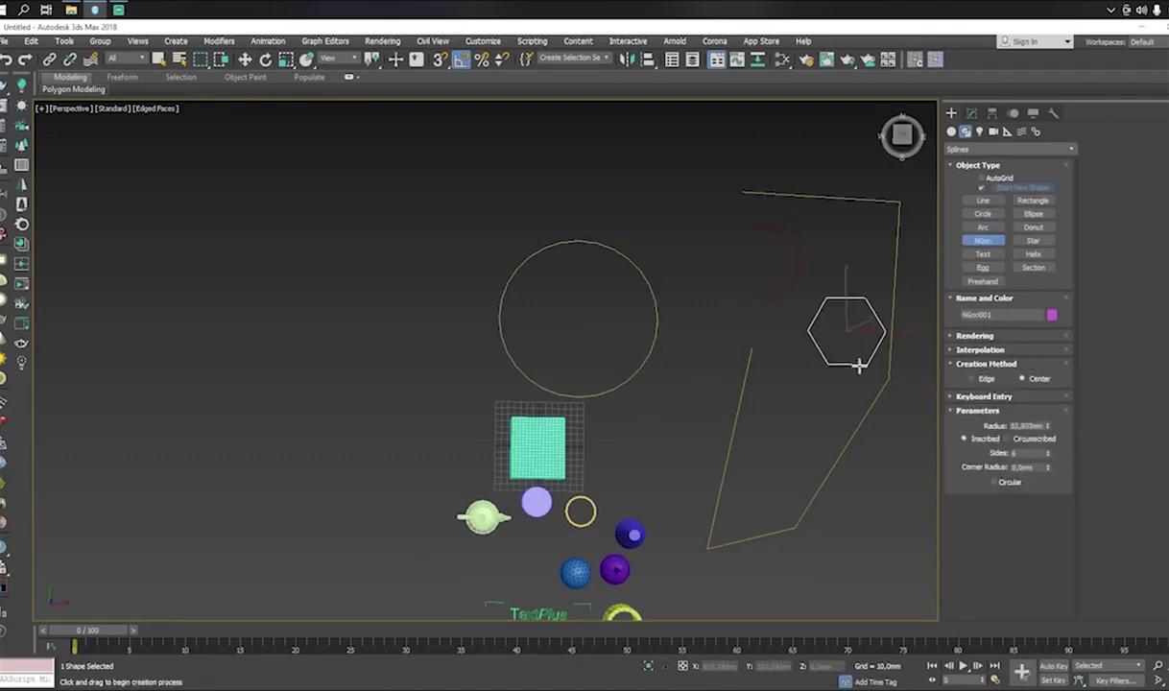
Place a "MAX Text" spline in Arial at 100 mm size beyond the circle
{"action": "left_click", "coordinate": [980, 257]}
{"action": "left_click_drag", "start_coordinate": [716, 322], "coordinate": [619, 203]}
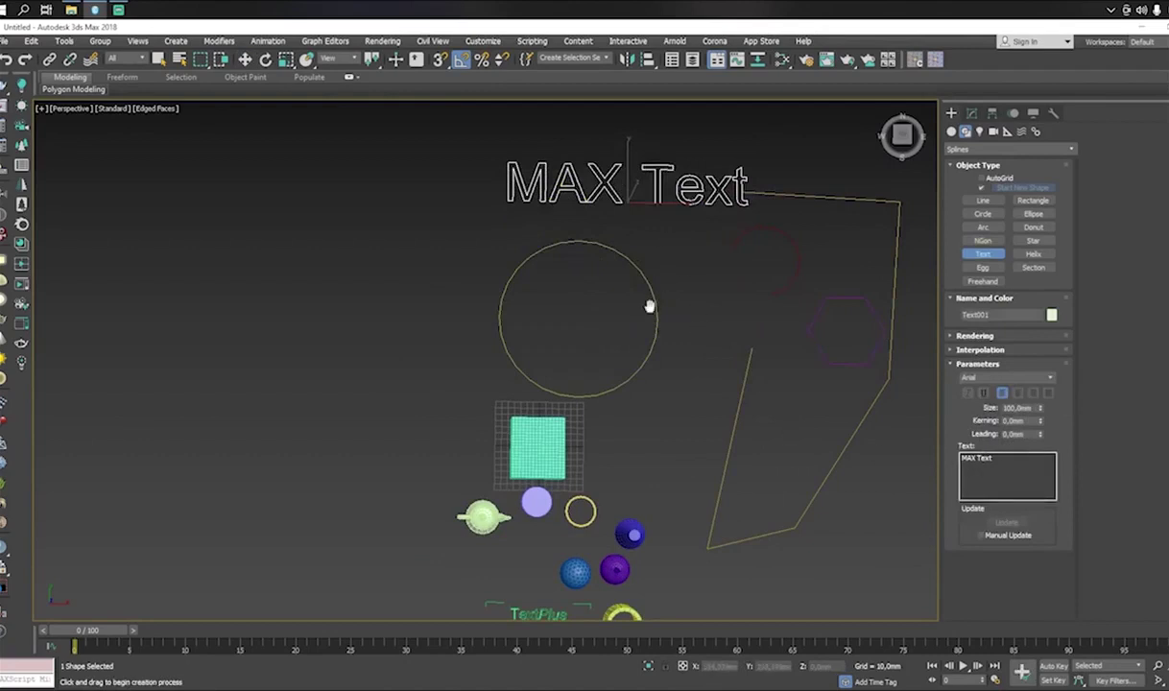
{"action": "middle_click_drag", "start_coordinate": [650, 306], "coordinate": [645, 212]}
{"action": "scroll", "coordinate": [531, 534], "scroll_direction": "down", "scroll_amount": 2}
{"action": "scroll", "coordinate": [568, 513], "scroll_direction": "up", "scroll_amount": 3}
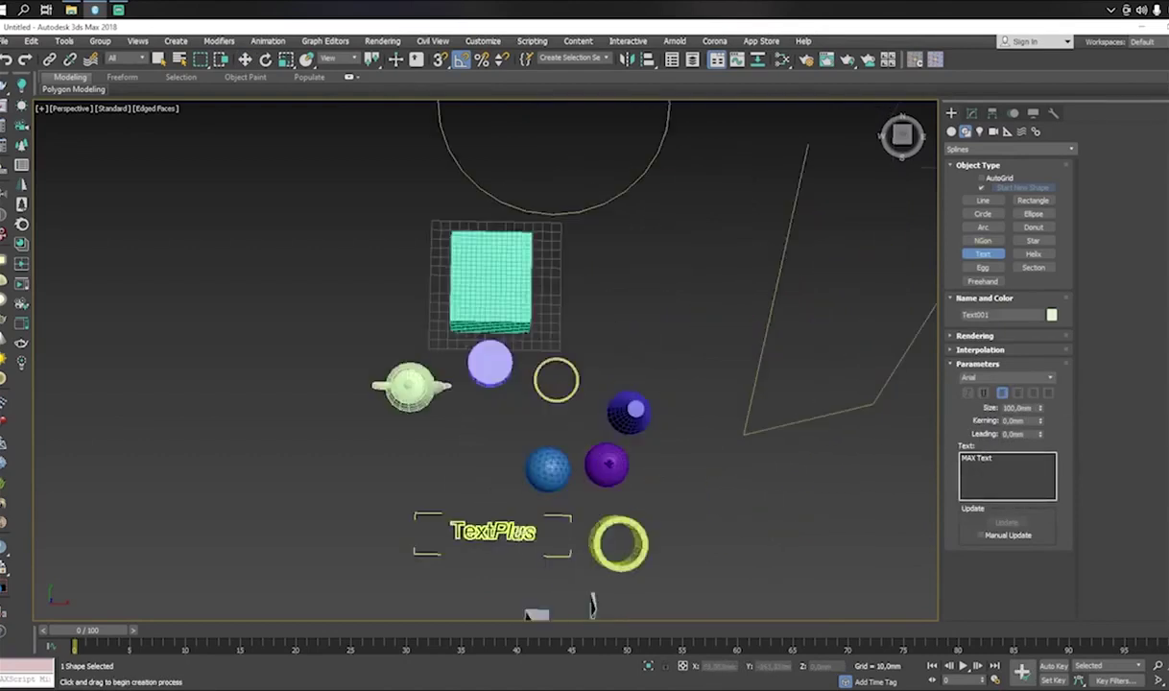
{"action": "scroll", "coordinate": [522, 548], "scroll_direction": "down", "scroll_amount": 2}
{"action": "middle_click_drag", "start_coordinate": [523, 549], "coordinate": [629, 598]}
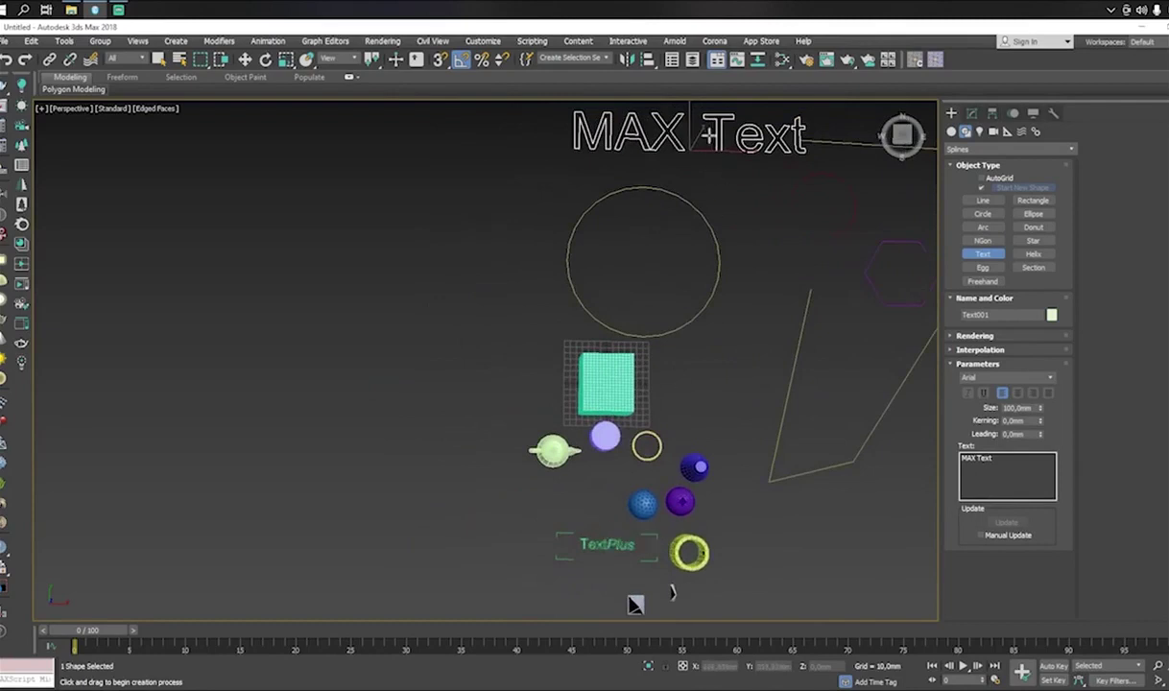
{"action": "middle_click_drag", "start_coordinate": [583, 444], "coordinate": [626, 336]}
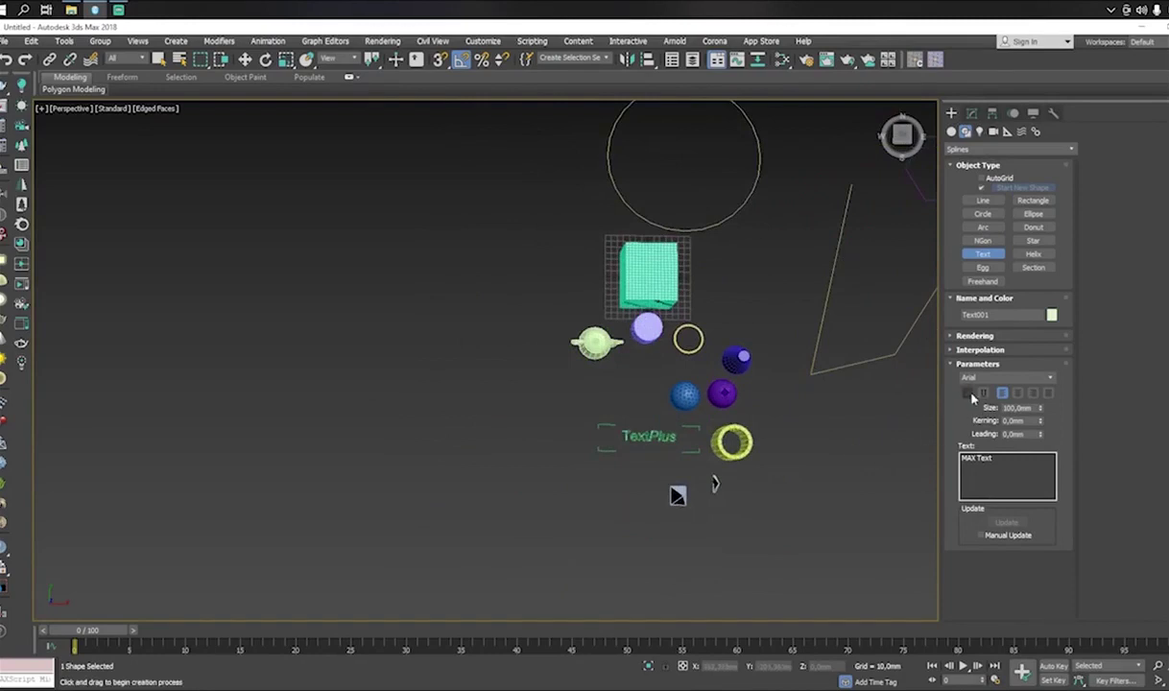
Draw a flat ellipse away from the primitives and a donut spline of about 91 mm outer radius around the teapot
{"action": "left_click", "coordinate": [1034, 214]}
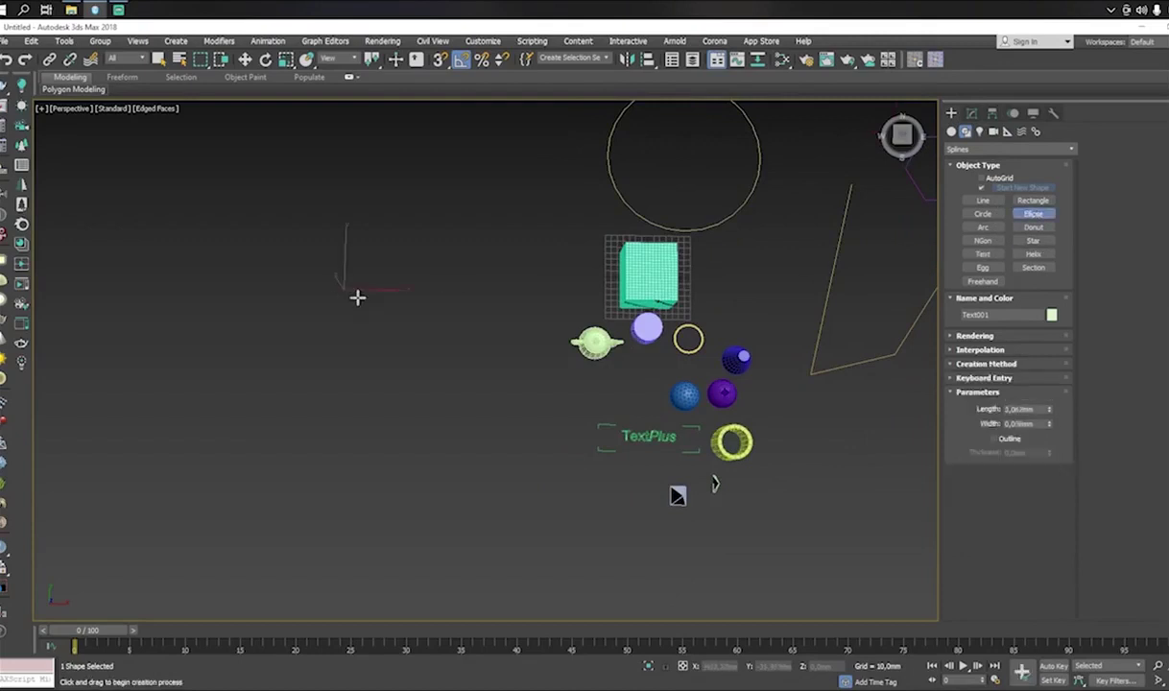
{"action": "left_click_drag", "start_coordinate": [357, 298], "coordinate": [448, 323]}
{"action": "left_click", "coordinate": [1043, 231]}
{"action": "left_click_drag", "start_coordinate": [554, 342], "coordinate": [572, 395]}
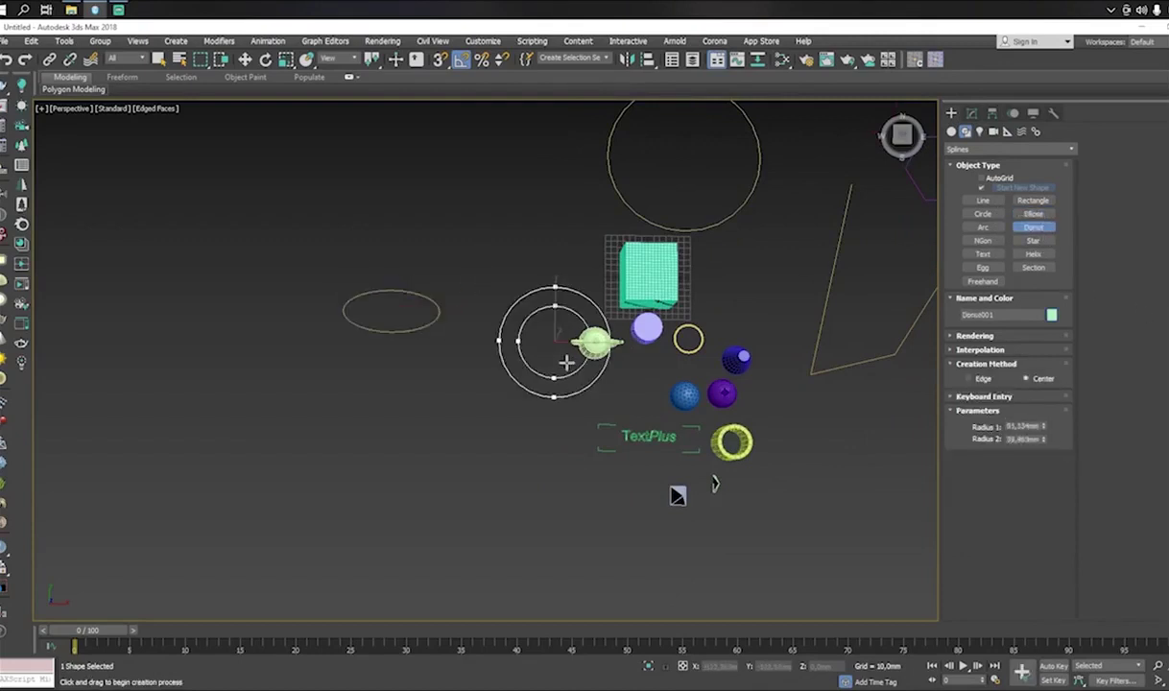
Add a smaller ellipse about 113 mm wide behind the first one, and a rectangle about 122 mm wide in front of it
{"action": "left_click", "coordinate": [1033, 213]}
{"action": "left_click_drag", "start_coordinate": [422, 219], "coordinate": [494, 248]}
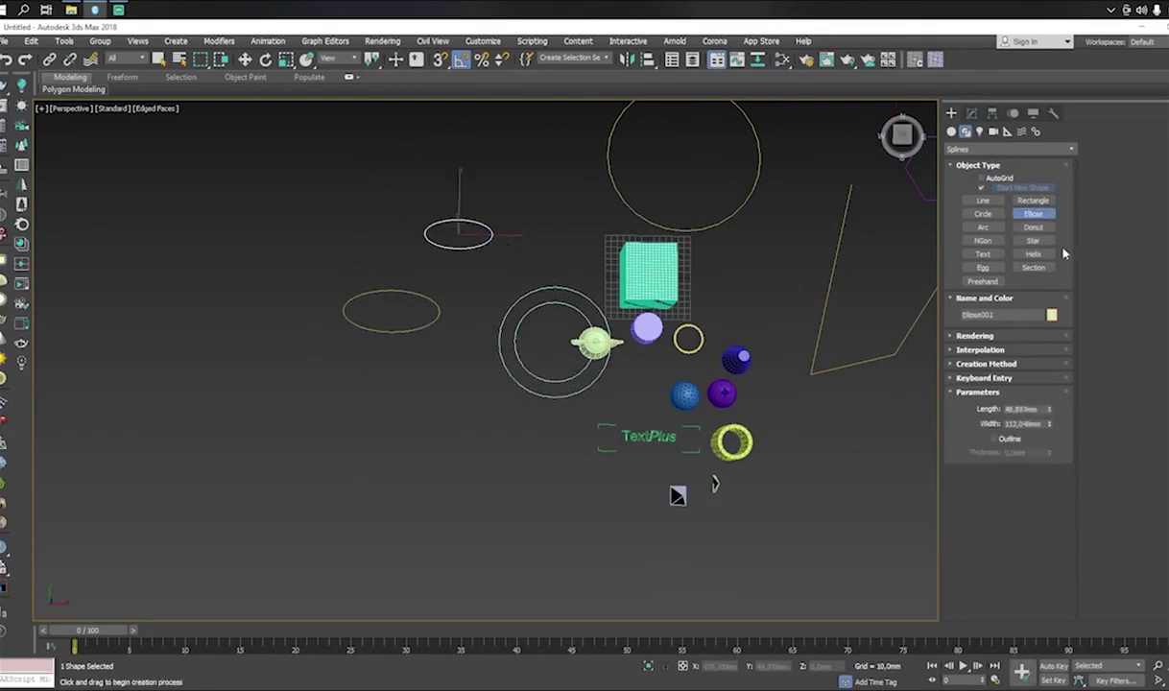
{"action": "left_click", "coordinate": [1034, 200]}
{"action": "left_click_drag", "start_coordinate": [408, 434], "coordinate": [484, 474]}
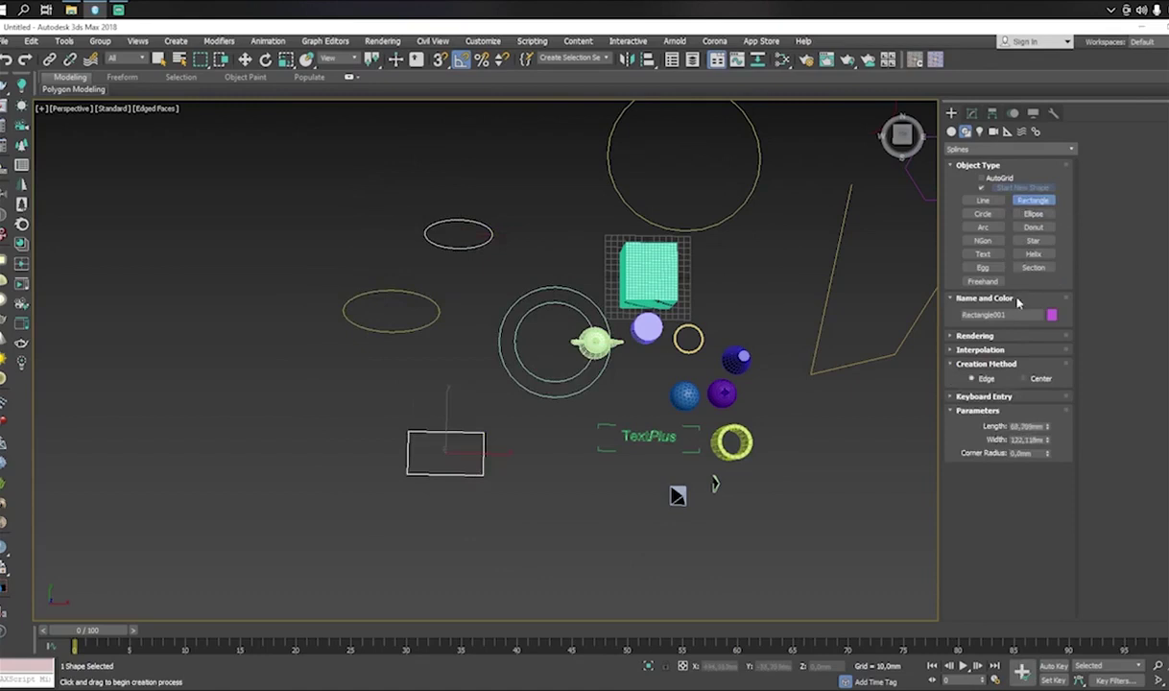
Draw a second open line with five points beside the tube and finish it
{"action": "left_click", "coordinate": [986, 203]}
{"action": "left_click", "coordinate": [832, 446]}
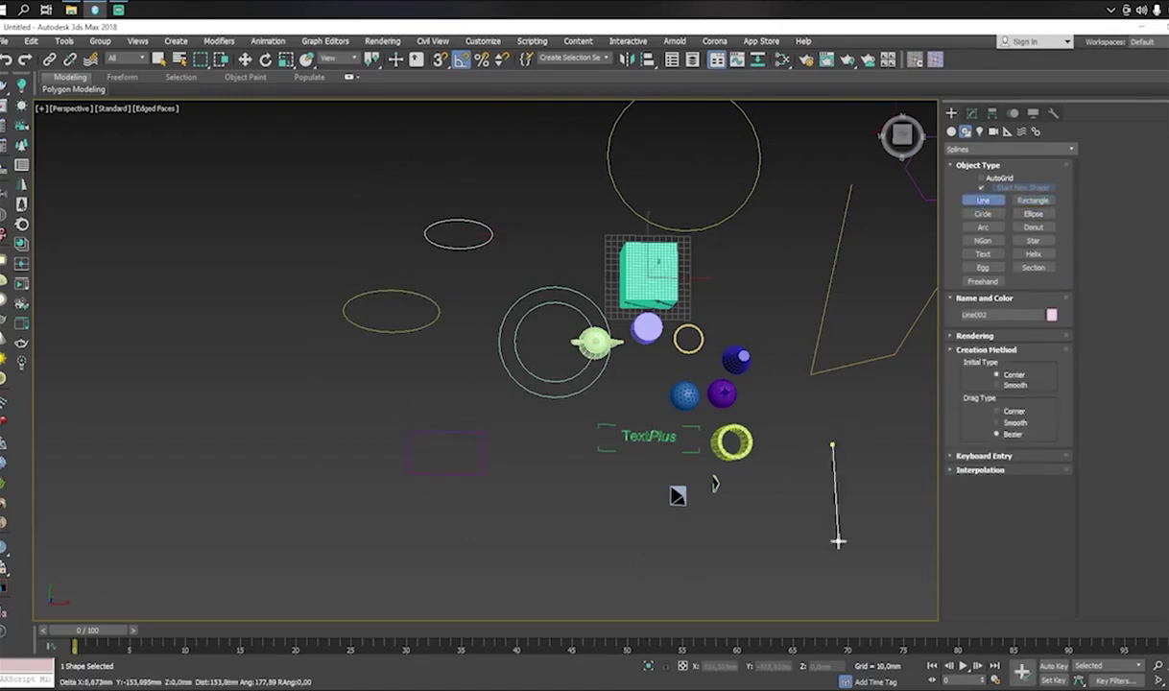
{"action": "left_click", "coordinate": [839, 540]}
{"action": "left_click", "coordinate": [886, 444]}
{"action": "left_click", "coordinate": [861, 387]}
{"action": "left_click", "coordinate": [795, 404]}
{"action": "right_click", "coordinate": [795, 405]}
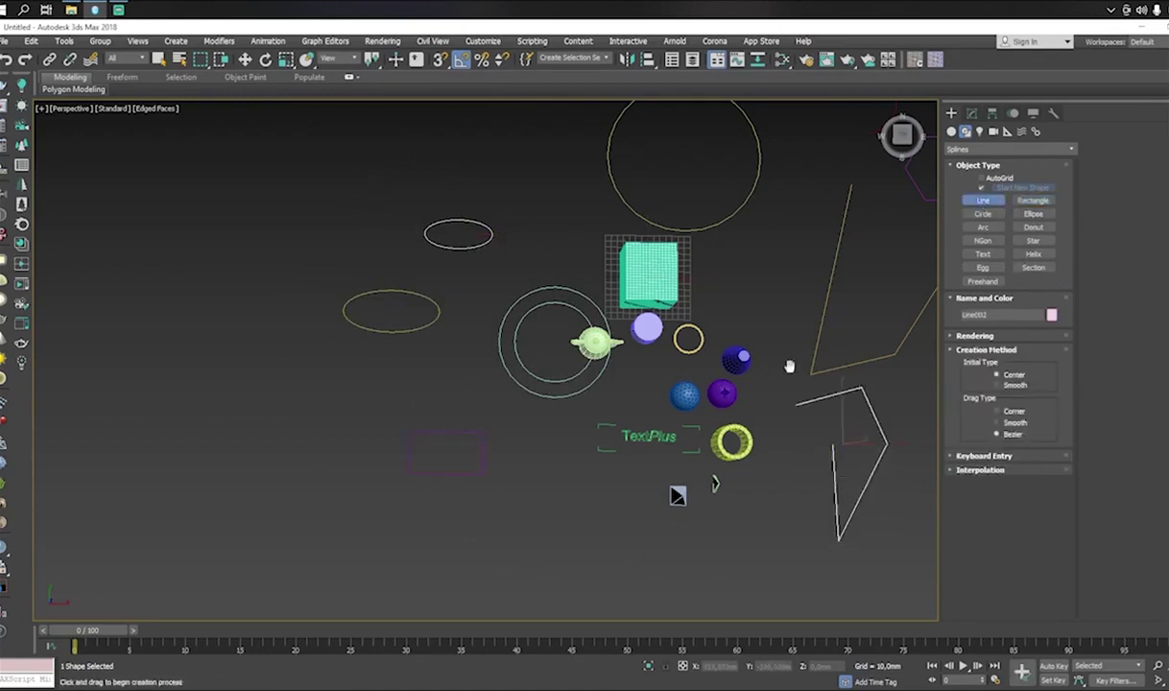
{"action": "scroll", "coordinate": [756, 403], "scroll_direction": "down", "scroll_amount": 3}
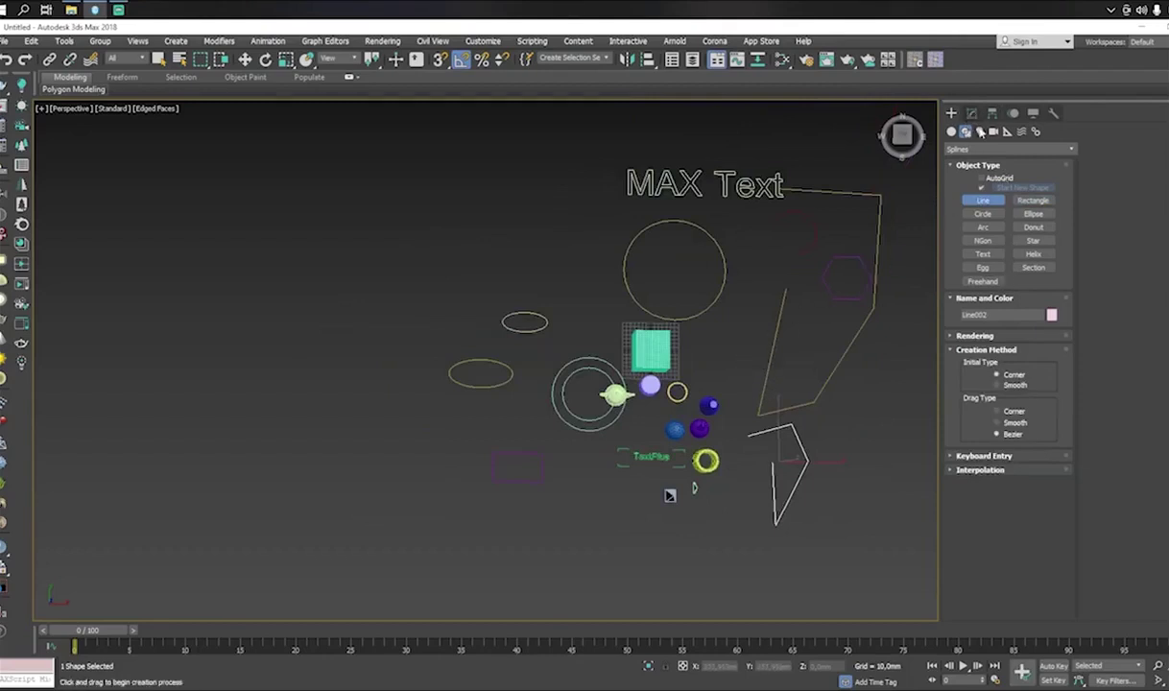
Look at the object types available for photometric lights and standard cameras
{"action": "left_click", "coordinate": [979, 132]}
{"action": "middle_click_drag", "start_coordinate": [784, 245], "coordinate": [788, 262]}
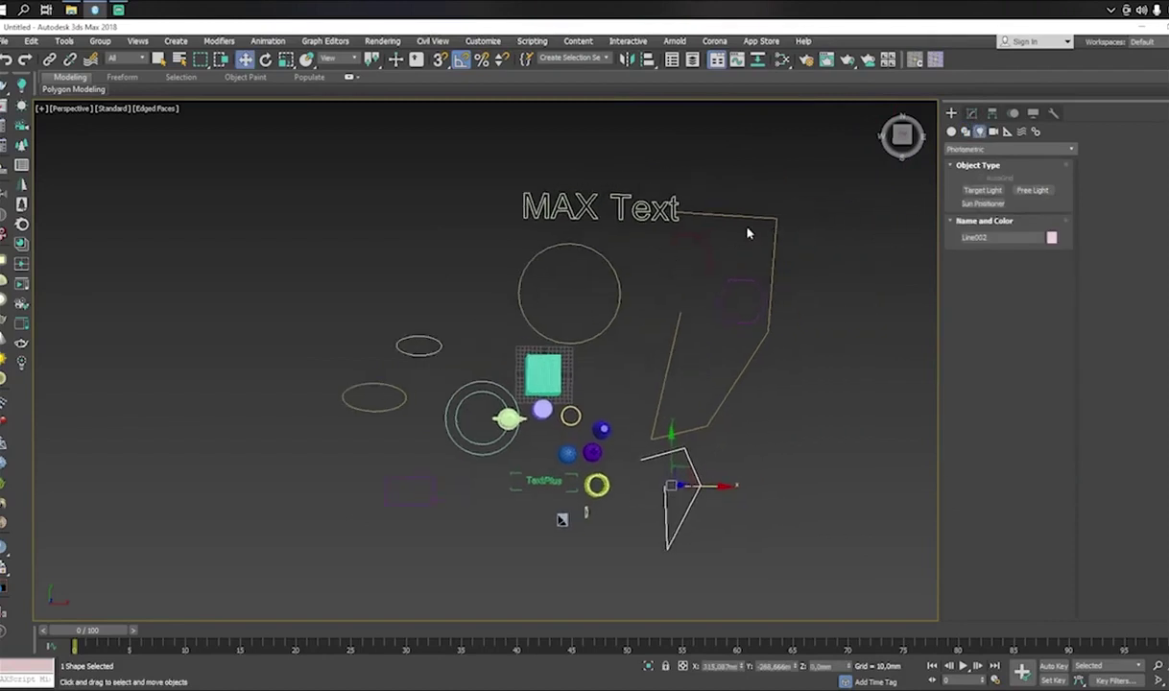
{"action": "scroll", "coordinate": [797, 232], "scroll_direction": "down", "scroll_amount": 3}
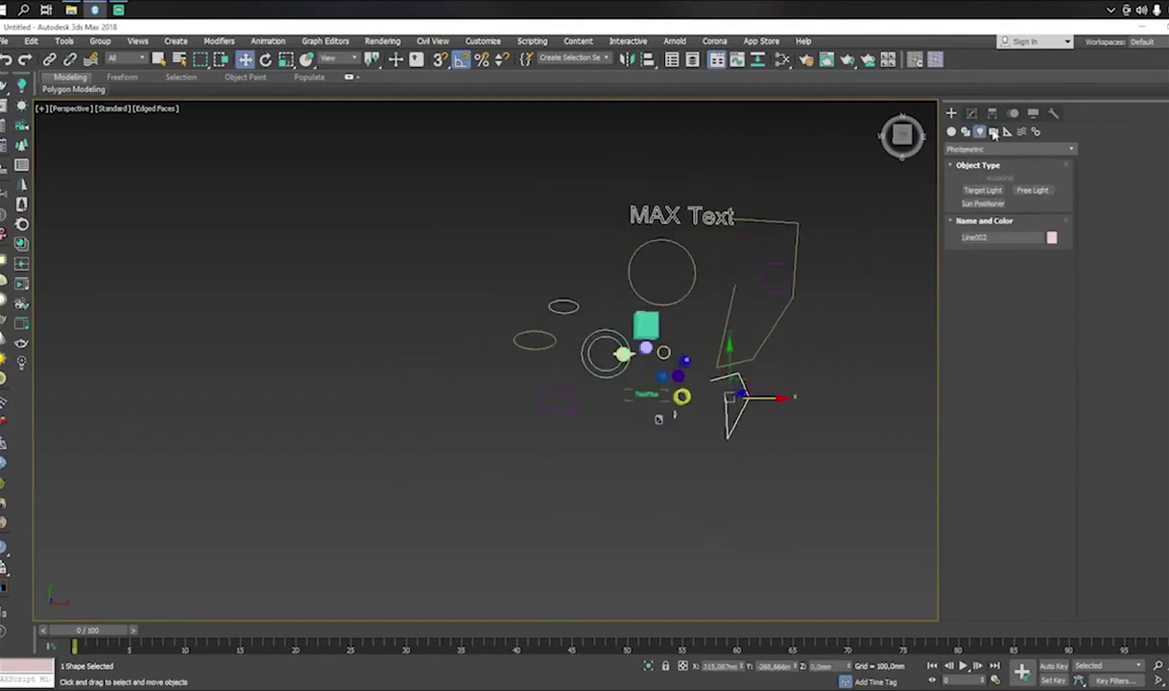
{"action": "left_click", "coordinate": [994, 132]}
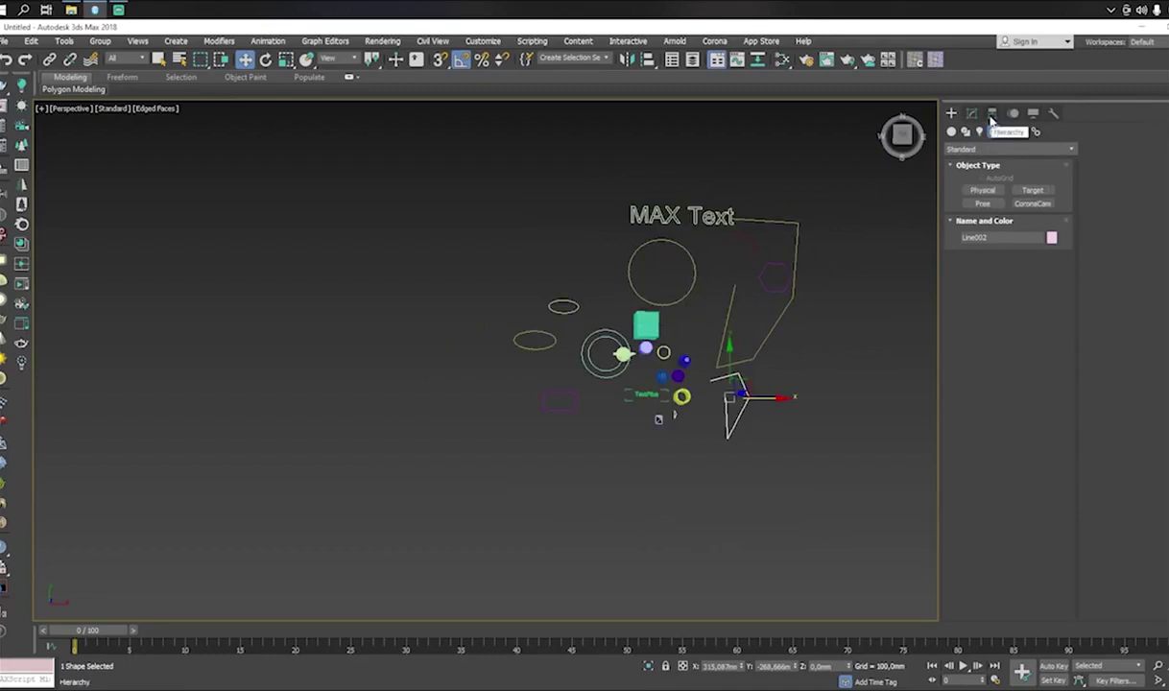
Select the box and display its Hierarchy pivot adjustment options
{"action": "left_click", "coordinate": [992, 114]}
{"action": "scroll", "coordinate": [723, 219], "scroll_direction": "up", "scroll_amount": 3}
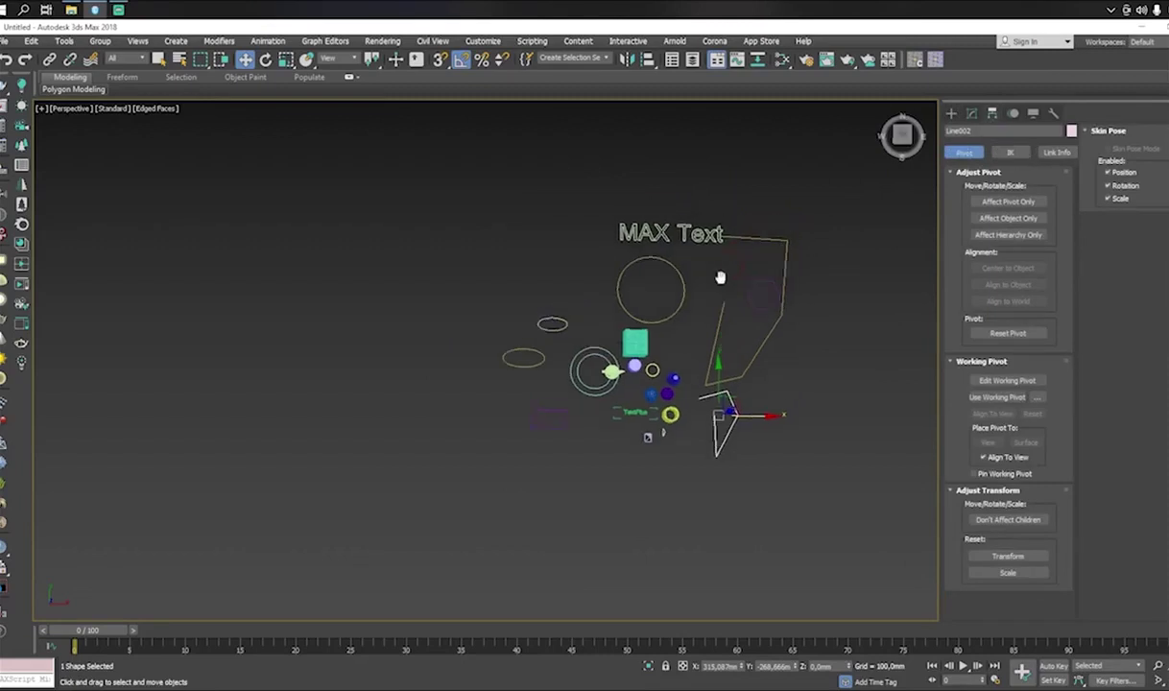
{"action": "left_click", "coordinate": [620, 374]}
{"action": "middle_click_drag", "start_coordinate": [626, 376], "coordinate": [615, 379]}
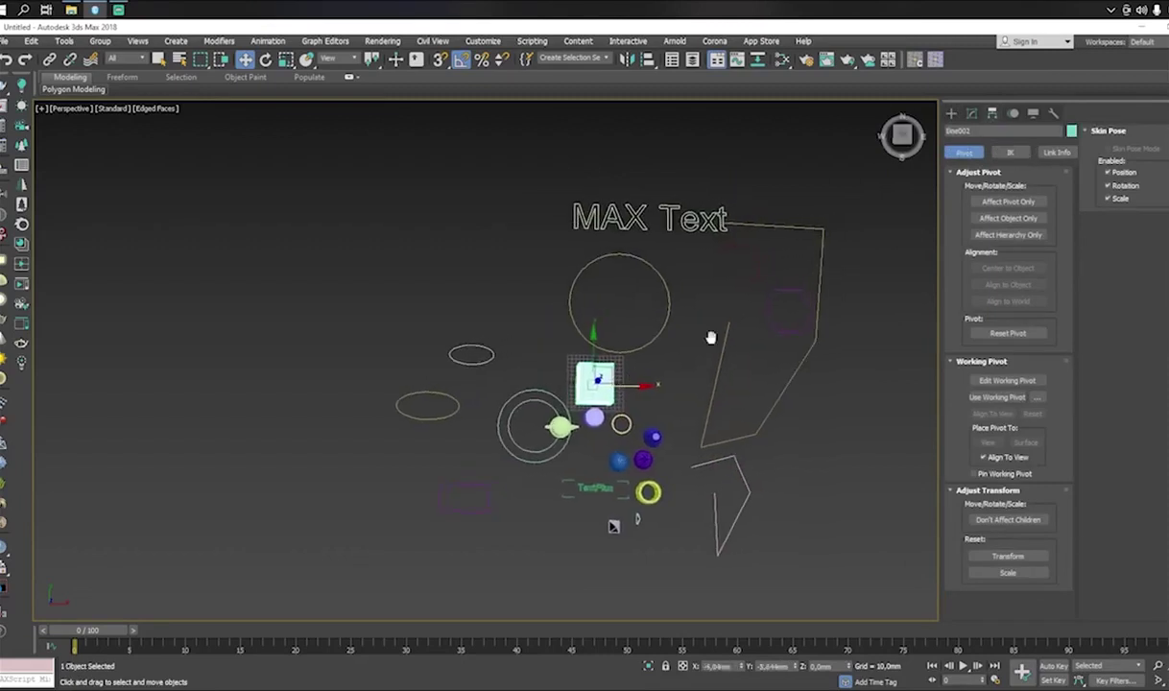
{"action": "middle_click_drag", "start_coordinate": [710, 337], "coordinate": [690, 344], "text": "alt"}
{"action": "middle_click_drag", "start_coordinate": [645, 259], "coordinate": [647, 298]}
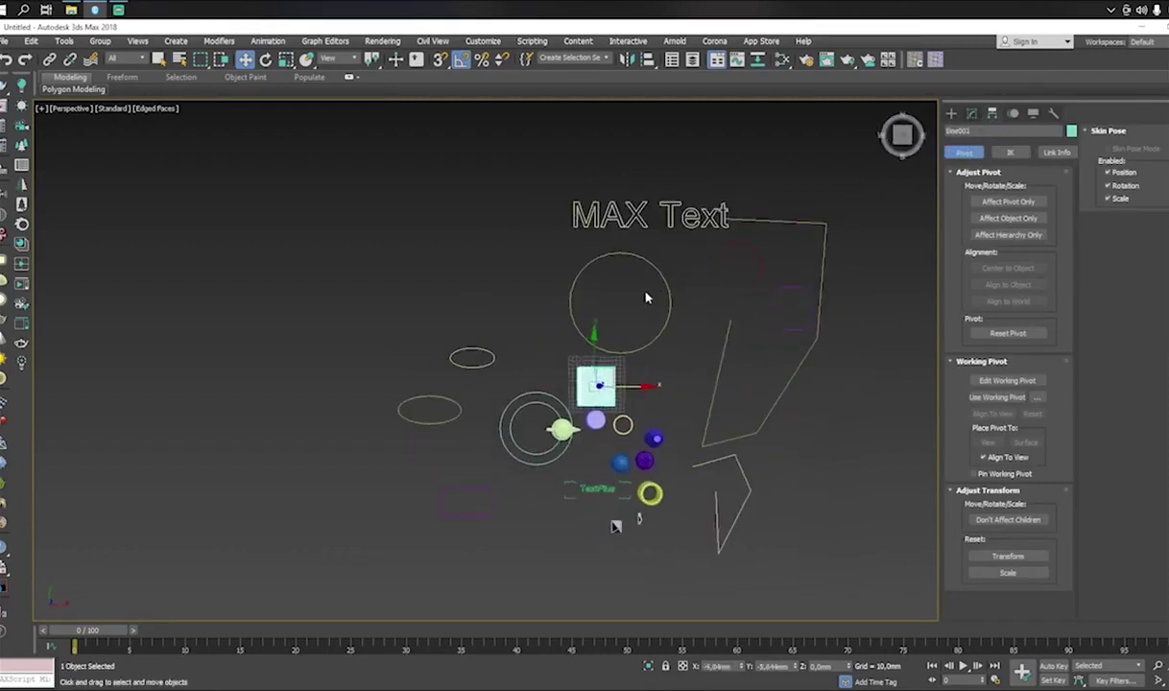
{"action": "middle_click_drag", "start_coordinate": [638, 342], "coordinate": [665, 309]}
{"action": "scroll", "coordinate": [653, 336], "scroll_direction": "up", "scroll_amount": 4}
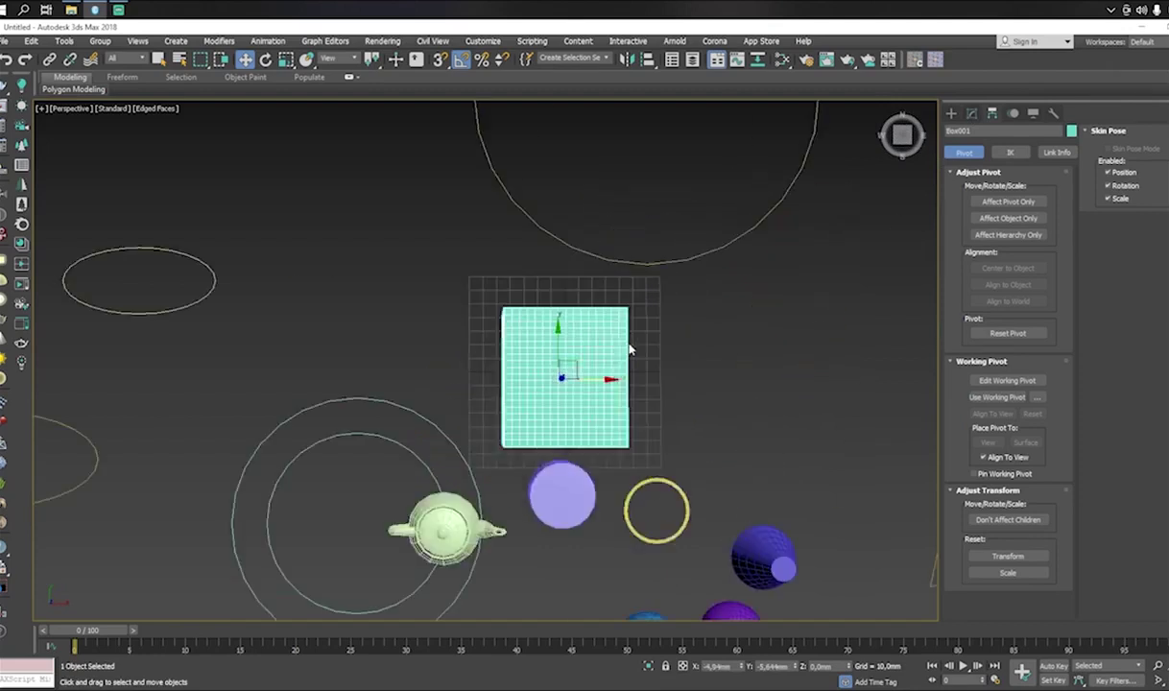
Move only the box's pivot along Y to about 941 mm, beyond the MAX Text shape, and end pivot editing
{"action": "left_click", "coordinate": [1009, 204]}
{"action": "scroll", "coordinate": [691, 336], "scroll_direction": "down", "scroll_amount": 3}
{"action": "middle_click_drag", "start_coordinate": [634, 356], "coordinate": [750, 310]}
{"action": "left_click_drag", "start_coordinate": [734, 284], "coordinate": [733, 169]}
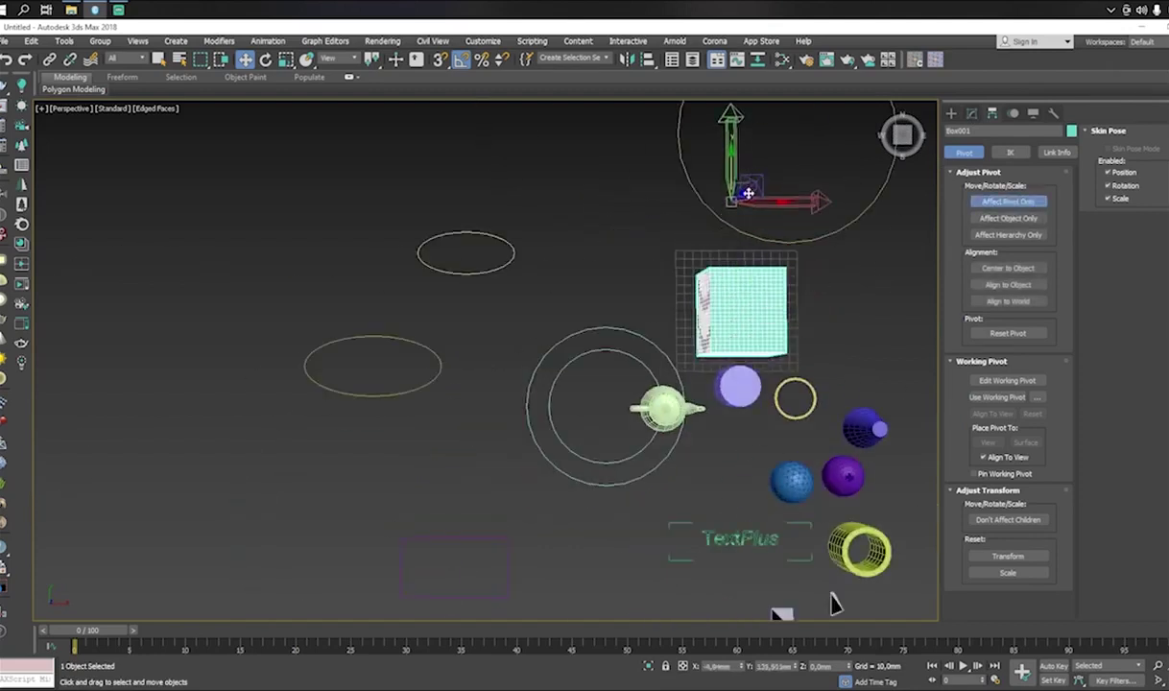
{"action": "scroll", "coordinate": [738, 226], "scroll_direction": "down", "scroll_amount": 4}
{"action": "middle_click_drag", "start_coordinate": [738, 235], "coordinate": [661, 360]}
{"action": "left_click_drag", "start_coordinate": [661, 310], "coordinate": [662, 156]}
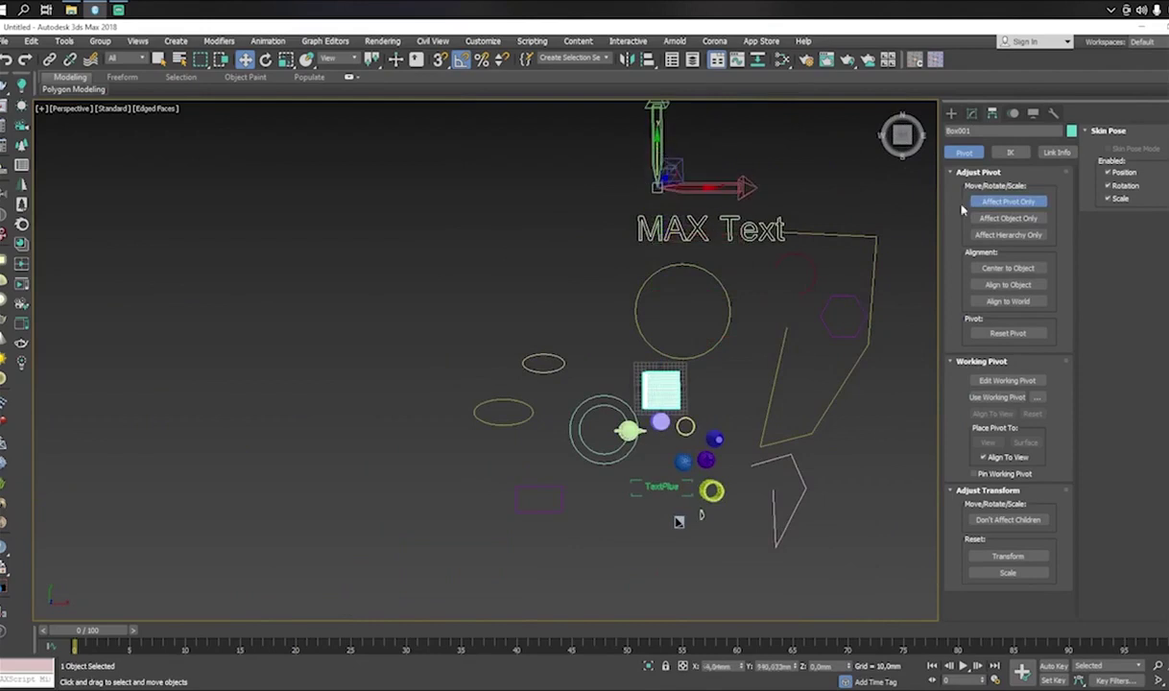
{"action": "left_click", "coordinate": [999, 199]}
Move the box along Y by its offset pivot until it lies beyond the MAX Text shape
{"action": "middle_click_drag", "start_coordinate": [635, 384], "coordinate": [672, 361]}
{"action": "middle_click_drag", "start_coordinate": [582, 434], "coordinate": [467, 458], "text": "alt"}
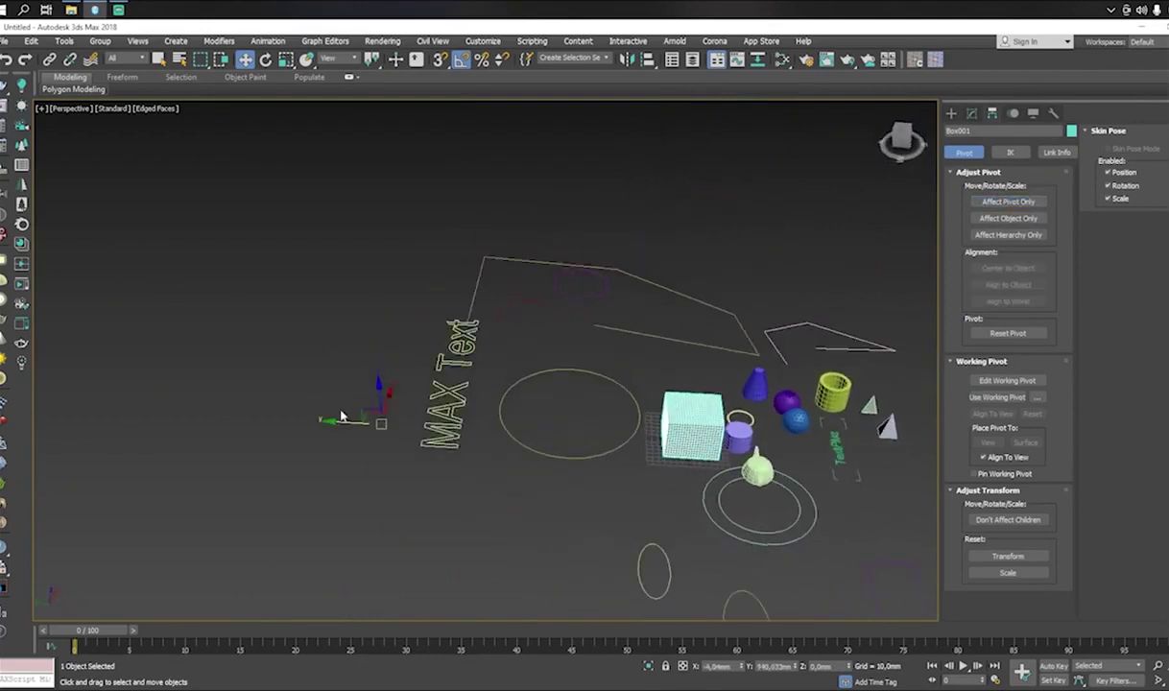
{"action": "left_click_drag", "start_coordinate": [342, 416], "coordinate": [8, 378]}
{"action": "middle_click_drag", "start_coordinate": [183, 391], "coordinate": [454, 368]}
{"action": "mouse_move", "coordinate": [293, 382]}
{"action": "left_mouse_down"}
{"action": "mouse_move", "coordinate": [251, 379]}
{"action": "mouse_move", "coordinate": [288, 381]}
{"action": "left_mouse_up"}
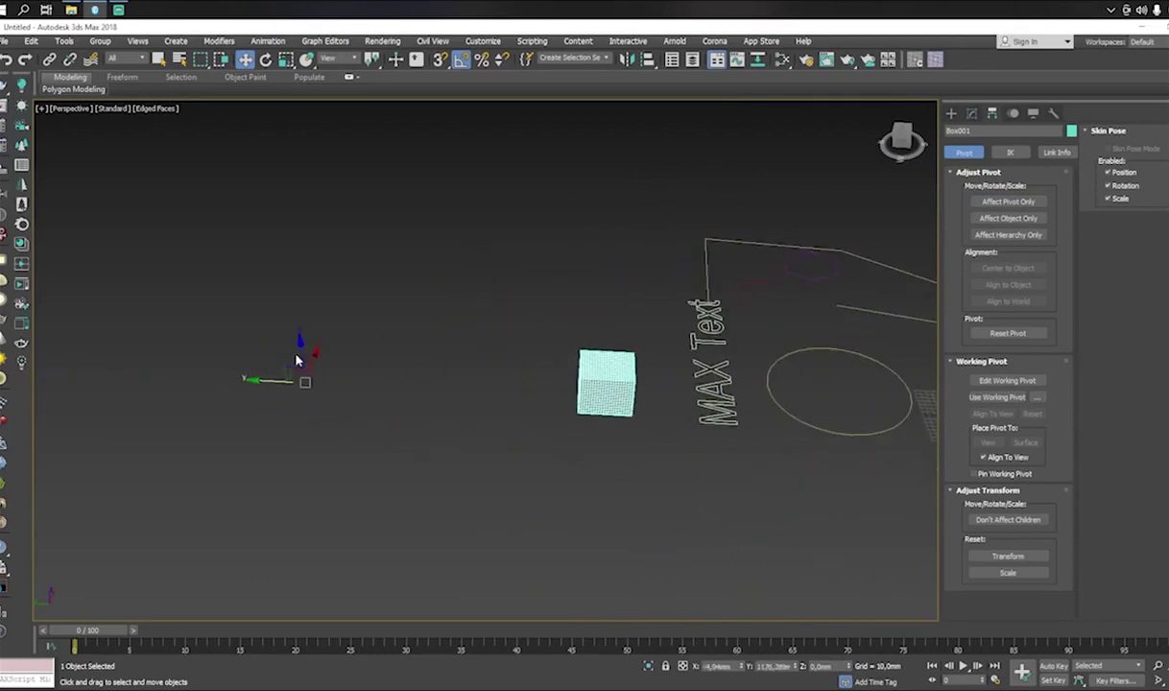
Center the box's pivot on the object with Affect Pivot Only, after undoing a trial upward move of the box
{"action": "left_click_drag", "start_coordinate": [302, 336], "coordinate": [340, 266]}
{"action": "key", "text": "ctrl+z"}
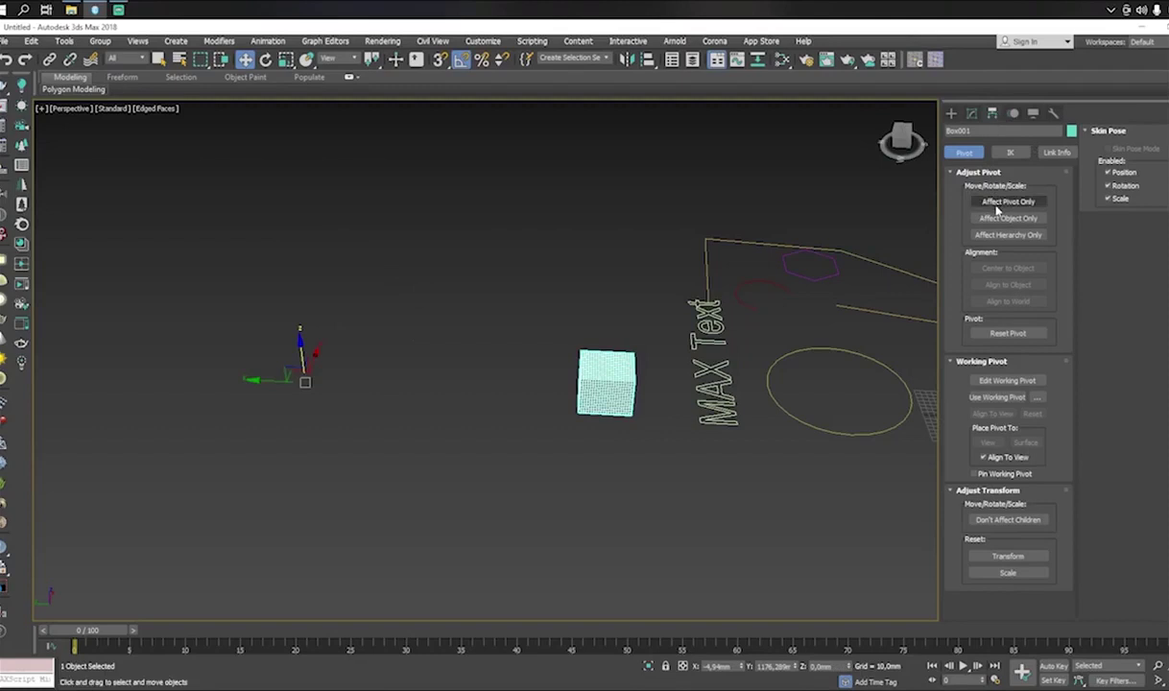
{"action": "left_click", "coordinate": [1000, 202]}
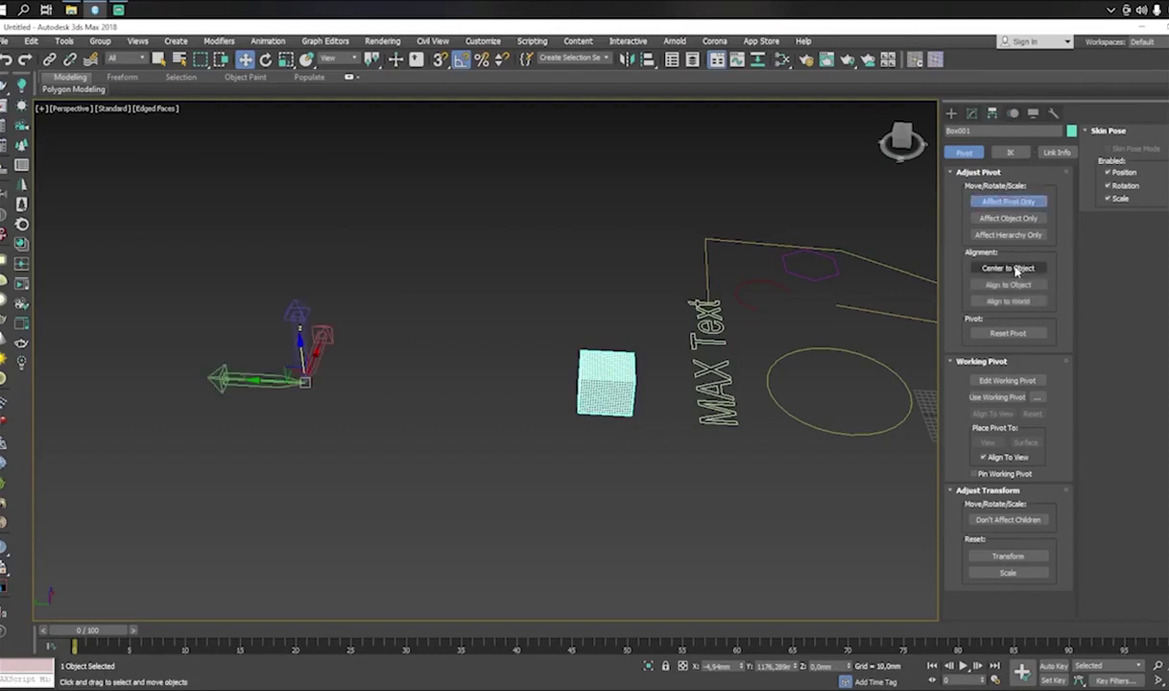
{"action": "left_click", "coordinate": [1015, 269]}
{"action": "middle_click_drag", "start_coordinate": [739, 347], "coordinate": [586, 327], "text": "alt"}
{"action": "middle_click_drag", "start_coordinate": [602, 294], "coordinate": [697, 335], "text": "alt"}
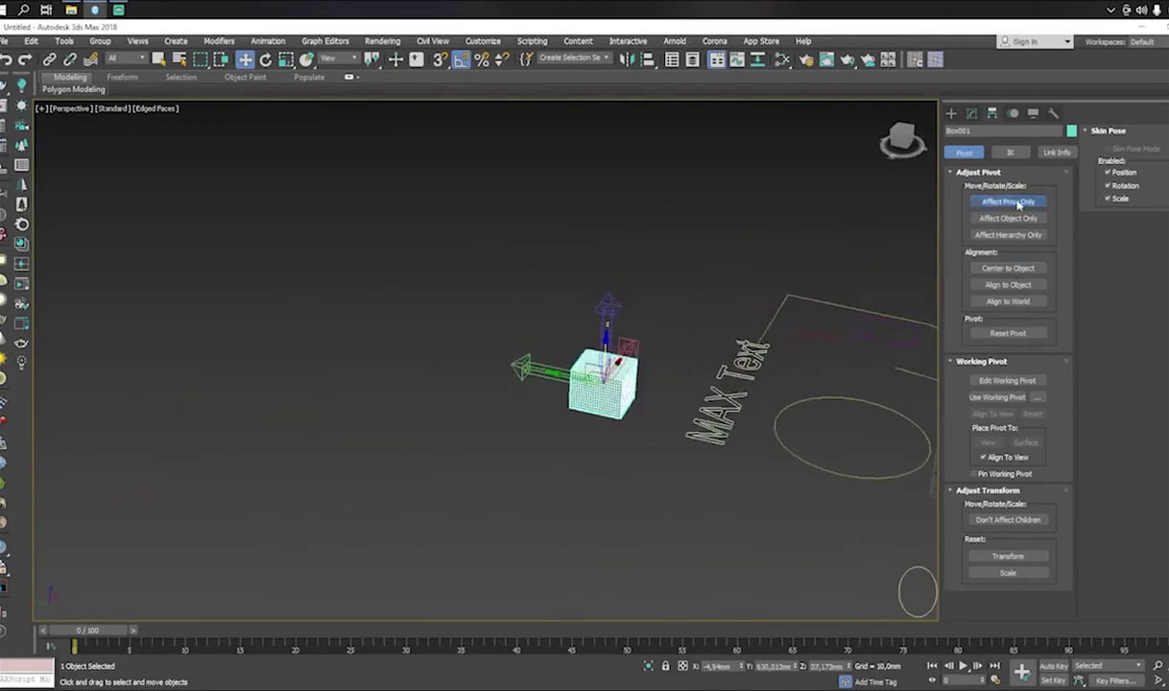
Try raising only the pivot above the box, undo that move and end pivot editing
{"action": "left_click_drag", "start_coordinate": [622, 344], "coordinate": [629, 290]}
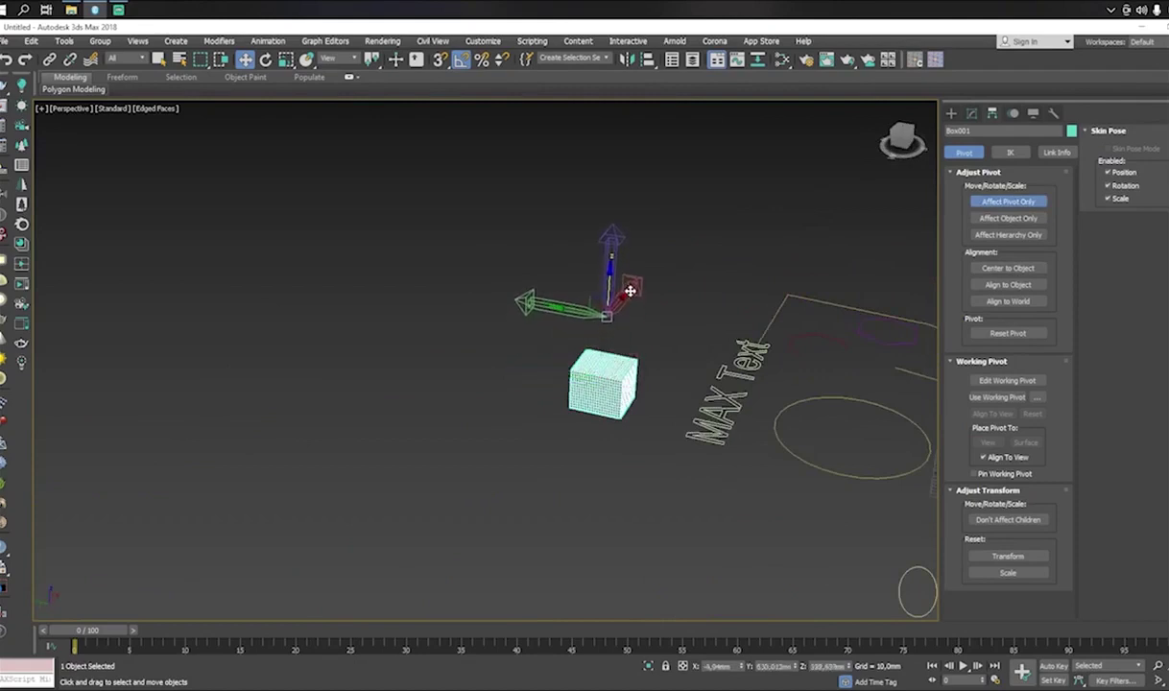
{"action": "key", "text": "ctrl+z"}
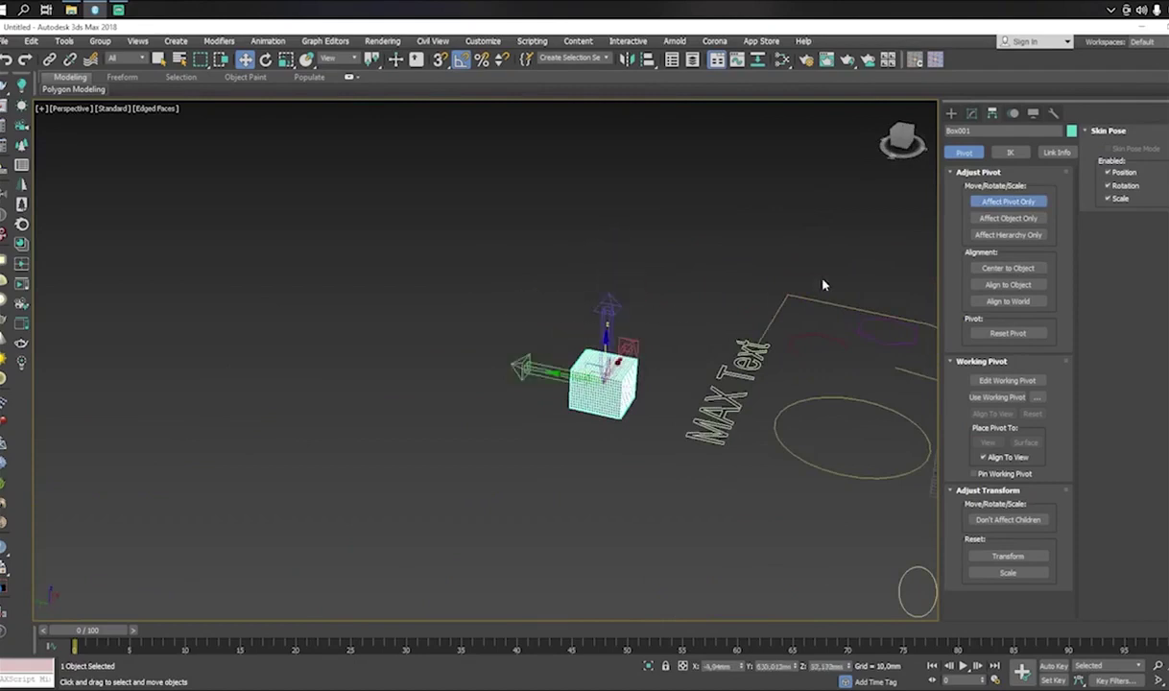
{"action": "left_click", "coordinate": [1013, 208]}
{"action": "mouse_move", "coordinate": [672, 322]}
{"action": "middle_mouse_down", "text": "alt"}
{"action": "mouse_move", "coordinate": [537, 350]}
{"action": "mouse_move", "coordinate": [606, 334]}
{"action": "mouse_move", "coordinate": [660, 339]}
{"action": "middle_mouse_up", "text": "alt"}
{"action": "scroll", "coordinate": [563, 352], "scroll_direction": "down", "scroll_amount": 4}
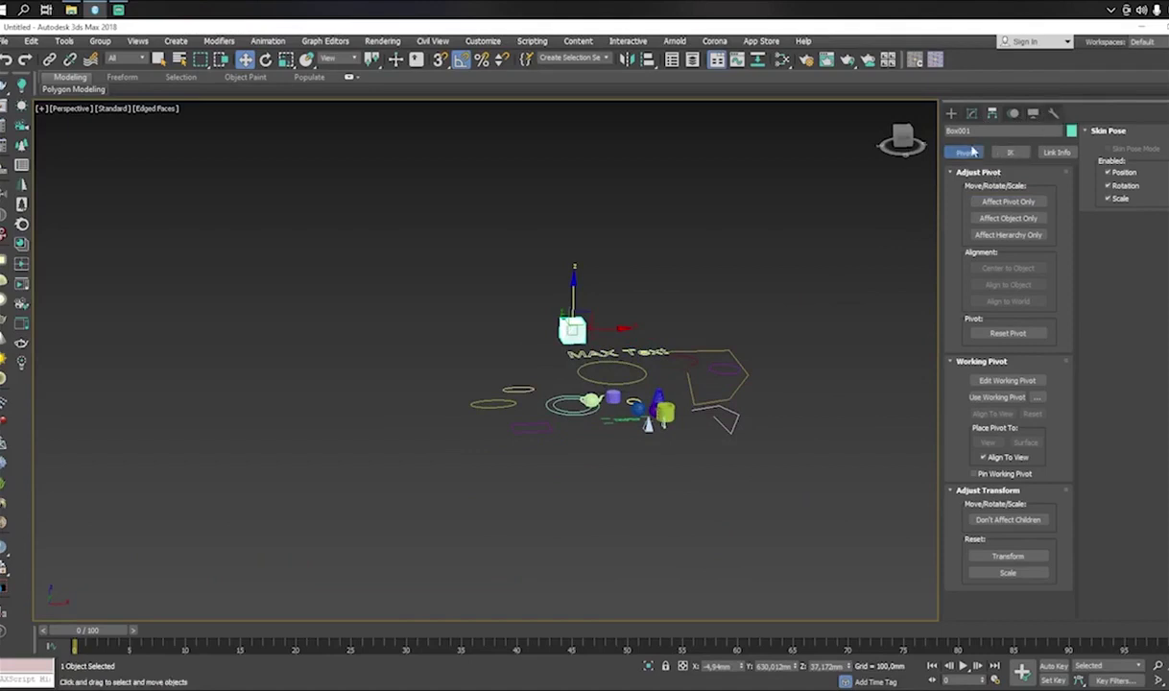
Deselect the box and look at the scene in the maximized Front view and the four-viewport layout
{"action": "left_click", "coordinate": [673, 269]}
{"action": "middle_click_drag", "start_coordinate": [673, 269], "coordinate": [681, 334], "text": "alt"}
{"action": "key", "text": "alt+w"}
{"action": "key", "text": "alt+w"}
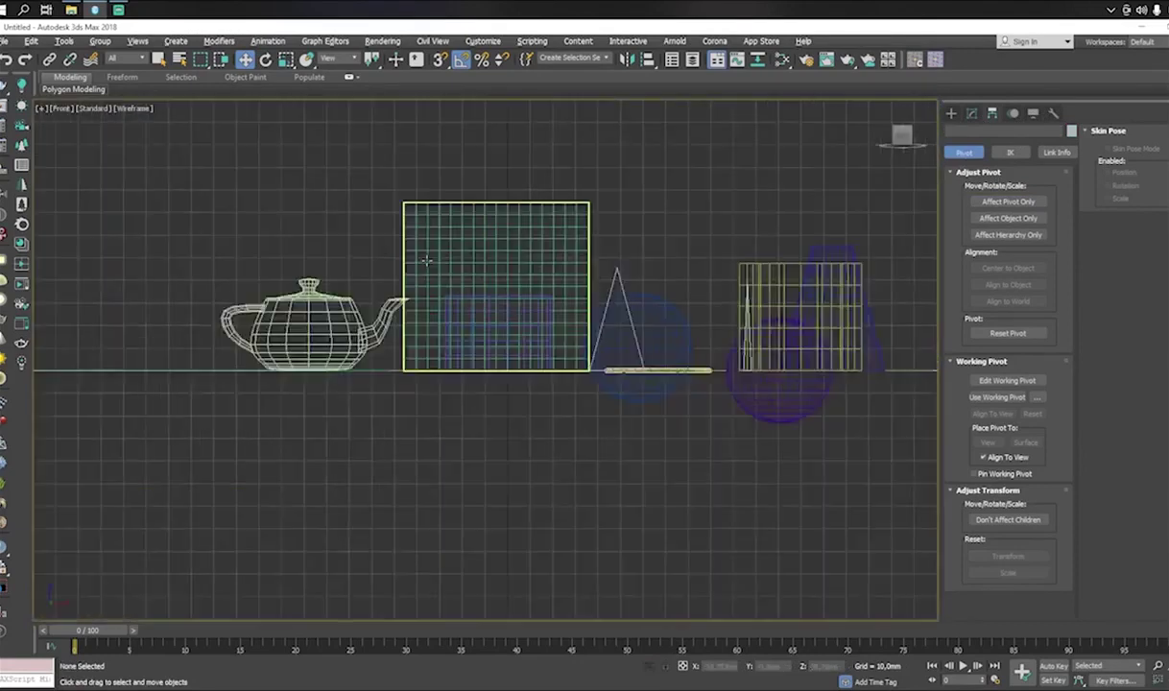
{"action": "scroll", "coordinate": [451, 262], "scroll_direction": "down", "scroll_amount": 5}
{"action": "key", "text": "alt+w"}
{"action": "key", "text": "alt+w"}
{"action": "key", "text": "alt+w"}
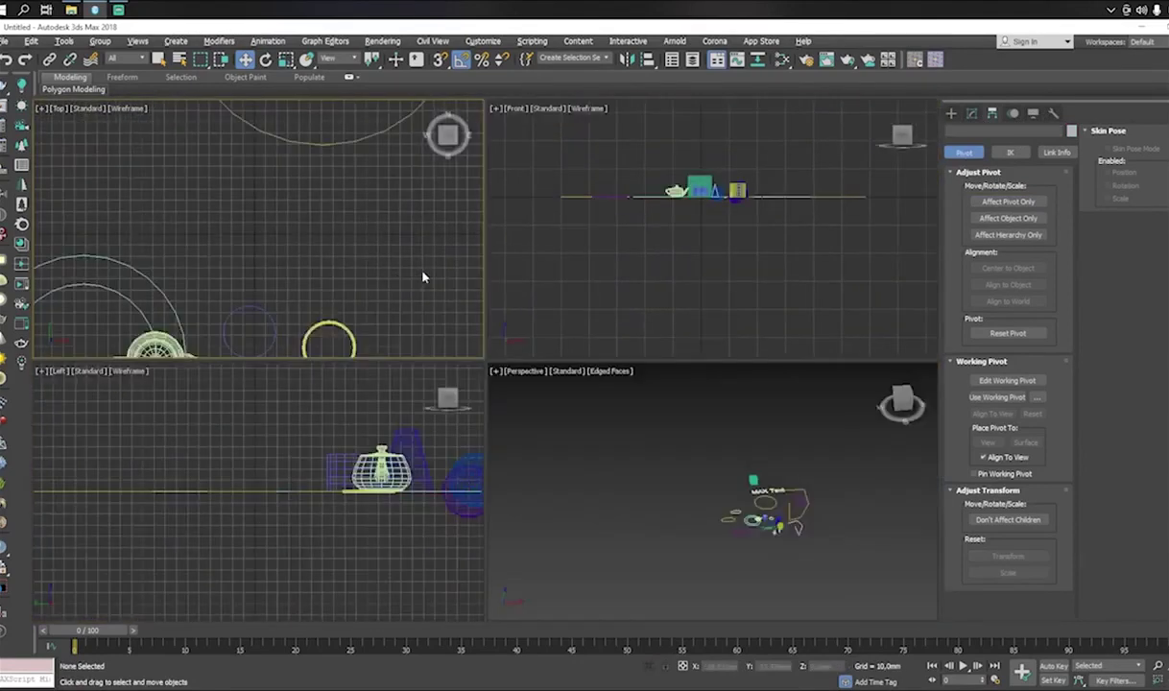
Hide the grid in the Front, Top and Left viewports
{"action": "scroll", "coordinate": [408, 264], "scroll_direction": "down", "scroll_amount": 4}
{"action": "left_click", "coordinate": [676, 265]}
{"action": "key", "text": "g"}
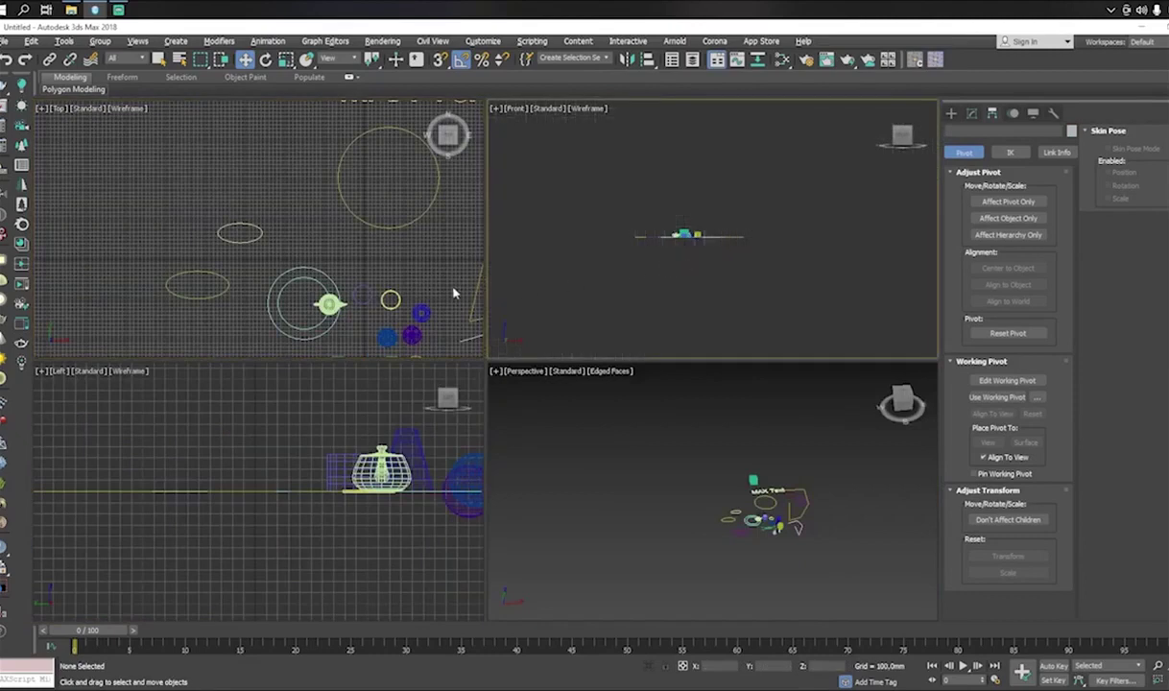
{"action": "left_click", "coordinate": [454, 291]}
{"action": "key", "text": "g"}
{"action": "left_click", "coordinate": [411, 390]}
{"action": "key", "text": "g"}
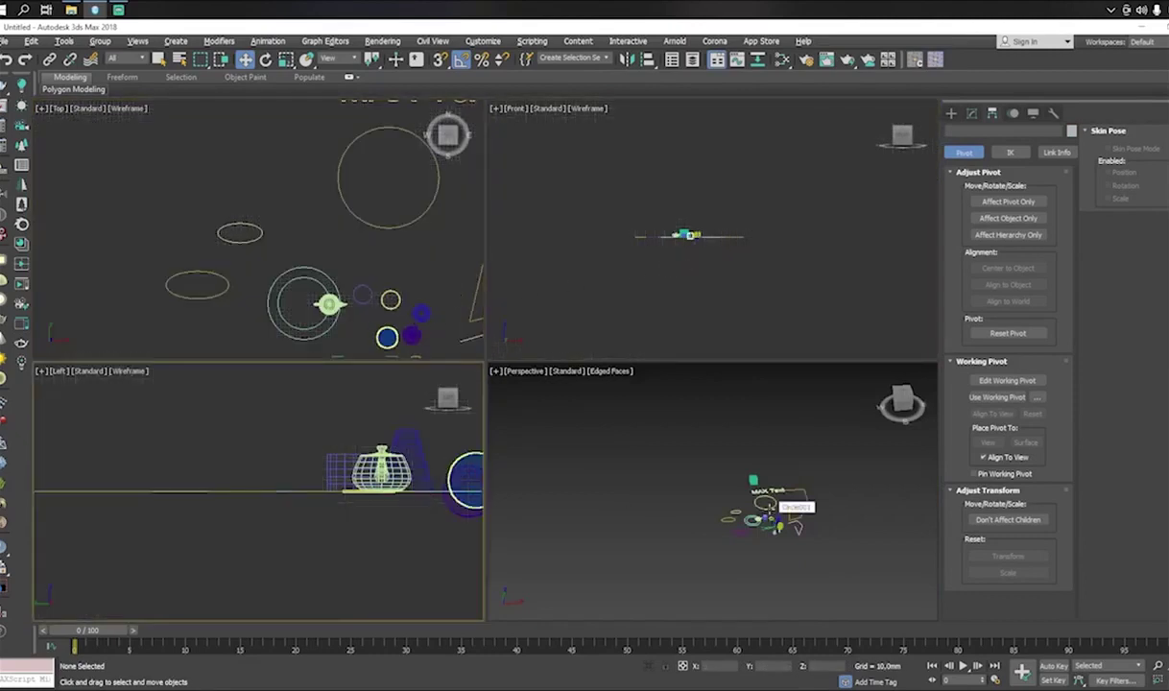
Frame the scene's objects in the Top, Front and Left viewports to inspect them from each direction
{"action": "left_click", "coordinate": [730, 509]}
{"action": "key", "text": "alt+w"}
{"action": "key", "text": "alt+w"}
{"action": "scroll", "coordinate": [360, 249], "scroll_direction": "down", "scroll_amount": 3}
{"action": "middle_click_drag", "start_coordinate": [313, 232], "coordinate": [196, 185]}
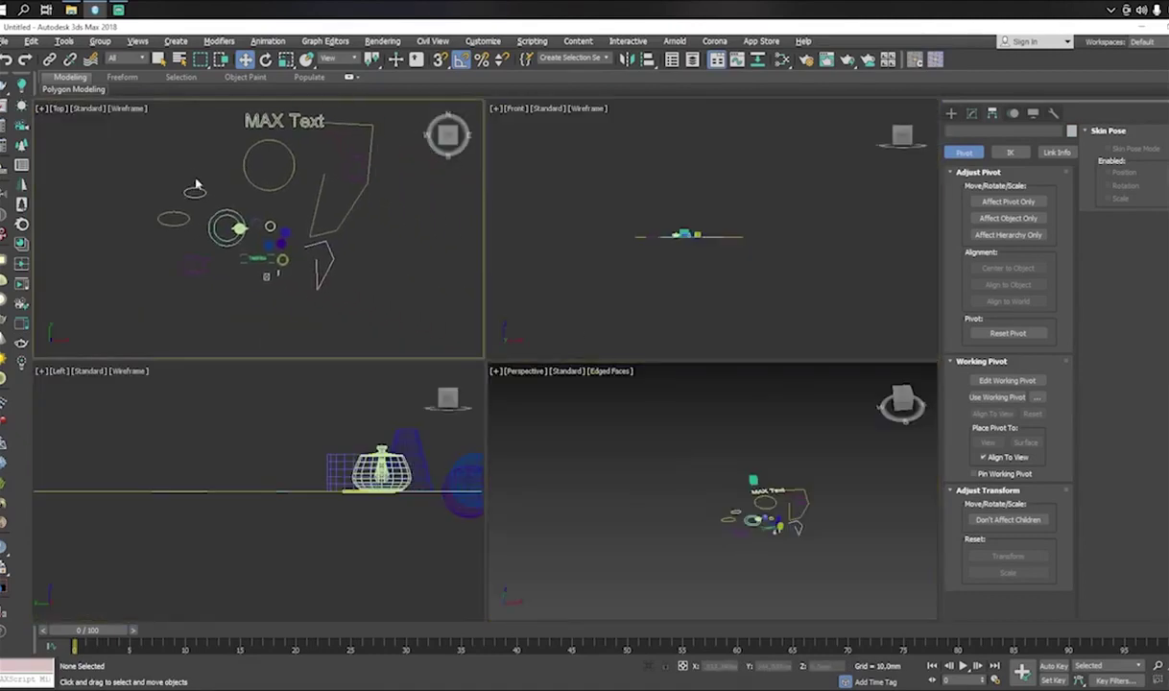
{"action": "middle_click_drag", "start_coordinate": [584, 203], "coordinate": [622, 217]}
{"action": "middle_click_drag", "start_coordinate": [417, 413], "coordinate": [382, 435]}
{"action": "scroll", "coordinate": [373, 439], "scroll_direction": "down", "scroll_amount": 5}
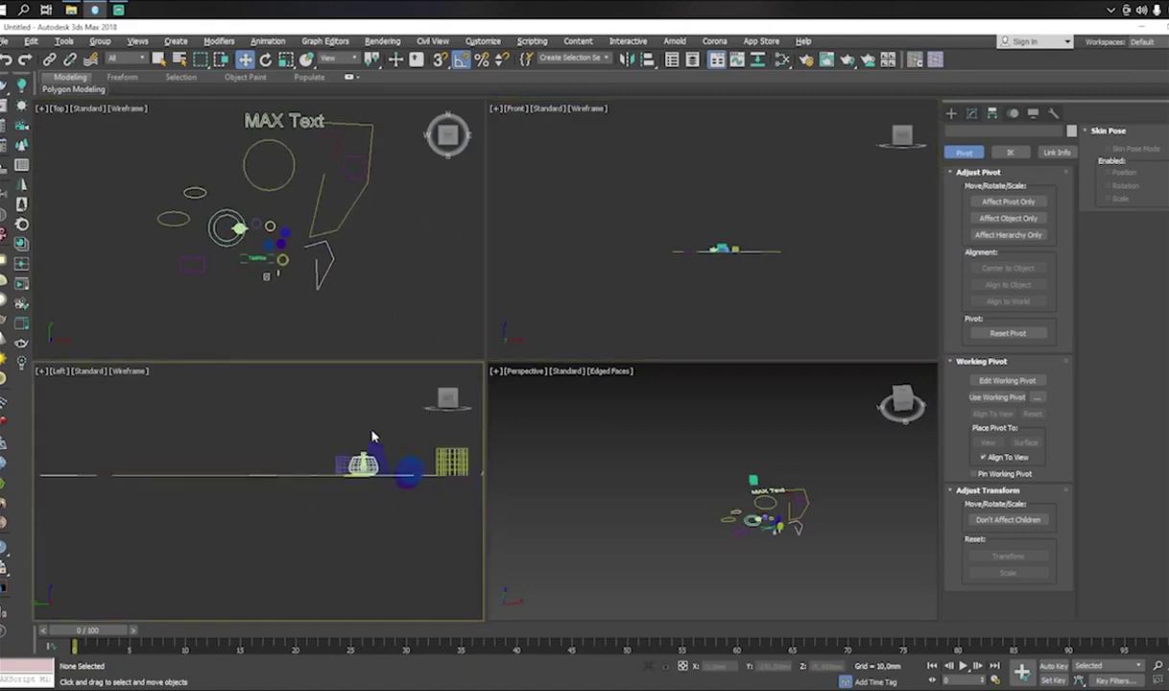
{"action": "middle_click_drag", "start_coordinate": [309, 456], "coordinate": [199, 455]}
Maximize the Perspective view and move the cylinder beside the teapot's spout, to about X -52.5 mm, Y -135 mm
{"action": "left_click", "coordinate": [699, 498]}
{"action": "key", "text": "alt+w"}
{"action": "scroll", "coordinate": [596, 428], "scroll_direction": "up", "scroll_amount": 6}
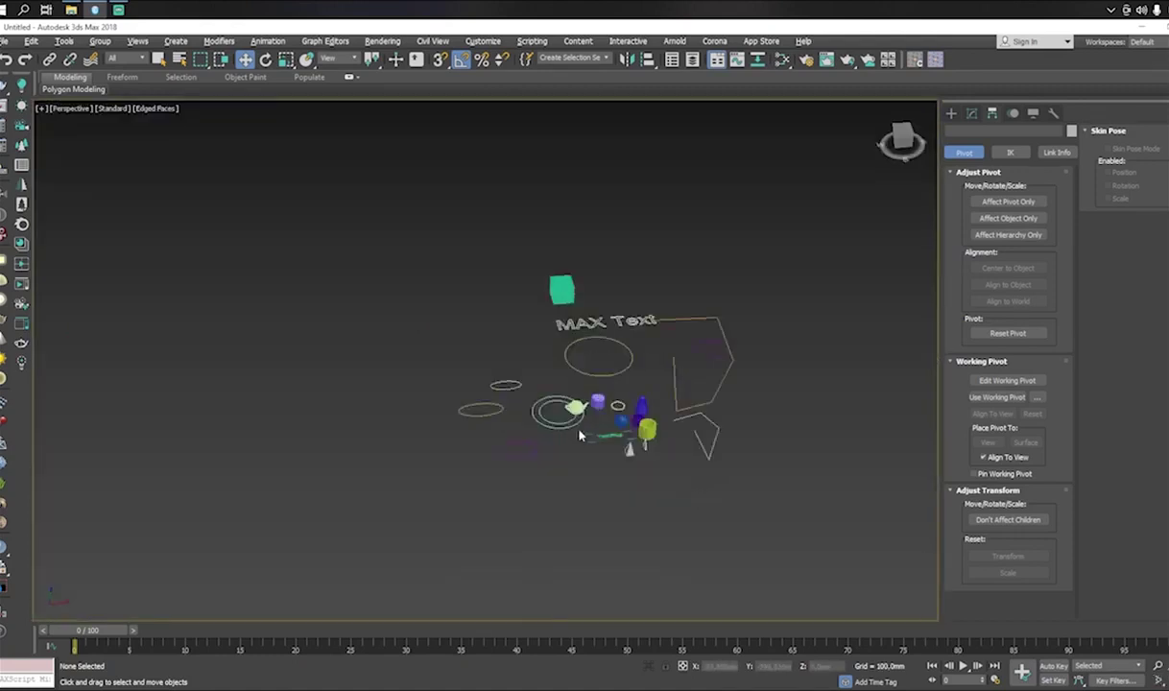
{"action": "left_click", "coordinate": [629, 369]}
{"action": "middle_click_drag", "start_coordinate": [621, 373], "coordinate": [542, 439]}
{"action": "scroll", "coordinate": [547, 435], "scroll_direction": "up", "scroll_amount": 3}
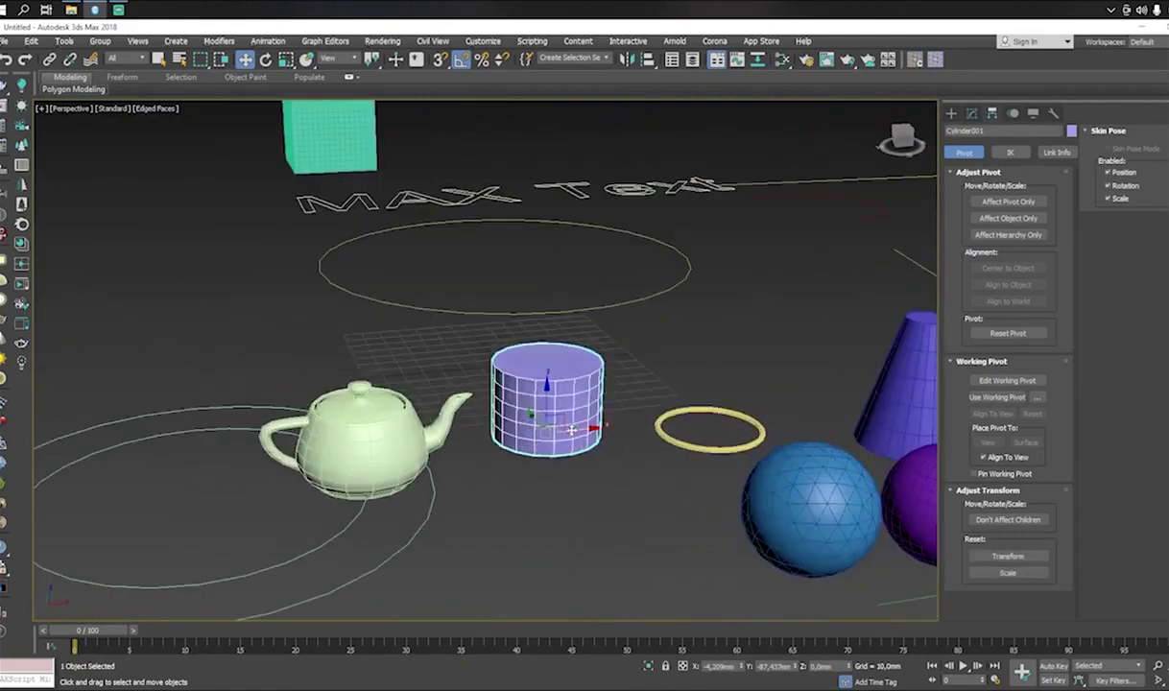
{"action": "left_click_drag", "start_coordinate": [571, 430], "coordinate": [452, 478]}
{"action": "middle_click_drag", "start_coordinate": [452, 478], "coordinate": [422, 505], "text": "alt"}
In the maximized Top view, reposition the cylinder near the teapot's spout at about X -49 mm, Y -142 mm
{"action": "key", "text": "alt+w"}
{"action": "key", "text": "alt+w"}
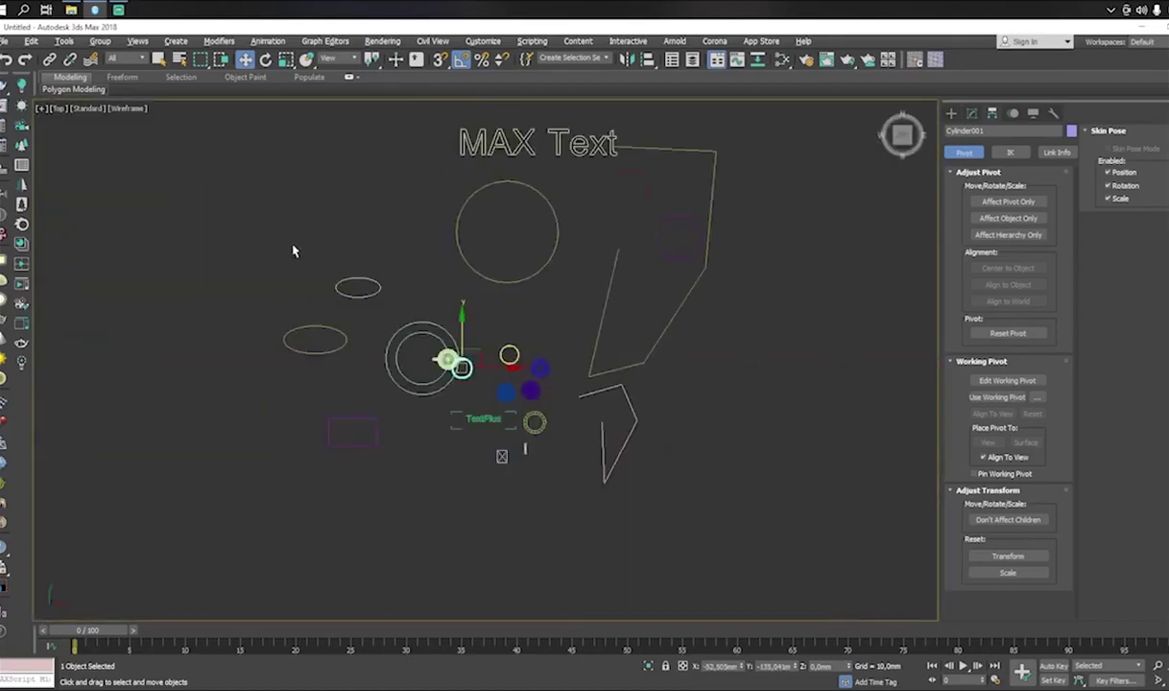
{"action": "scroll", "coordinate": [439, 376], "scroll_direction": "up", "scroll_amount": 8}
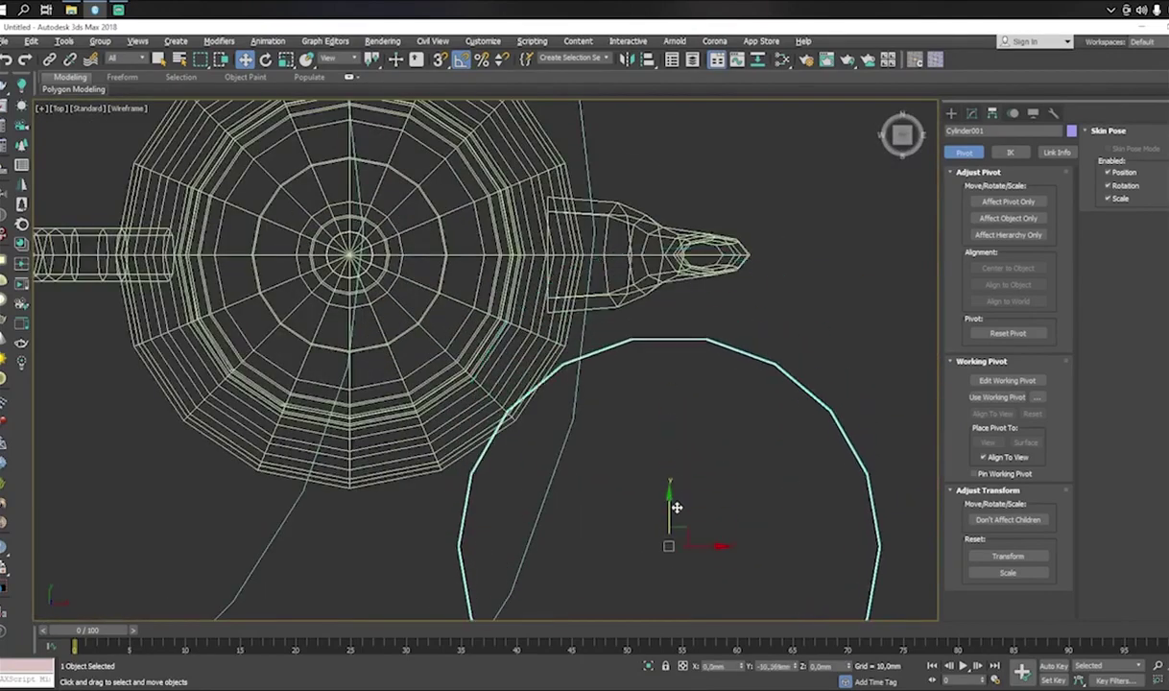
{"action": "left_click_drag", "start_coordinate": [677, 507], "coordinate": [689, 544]}
{"action": "left_click", "coordinate": [727, 568]}
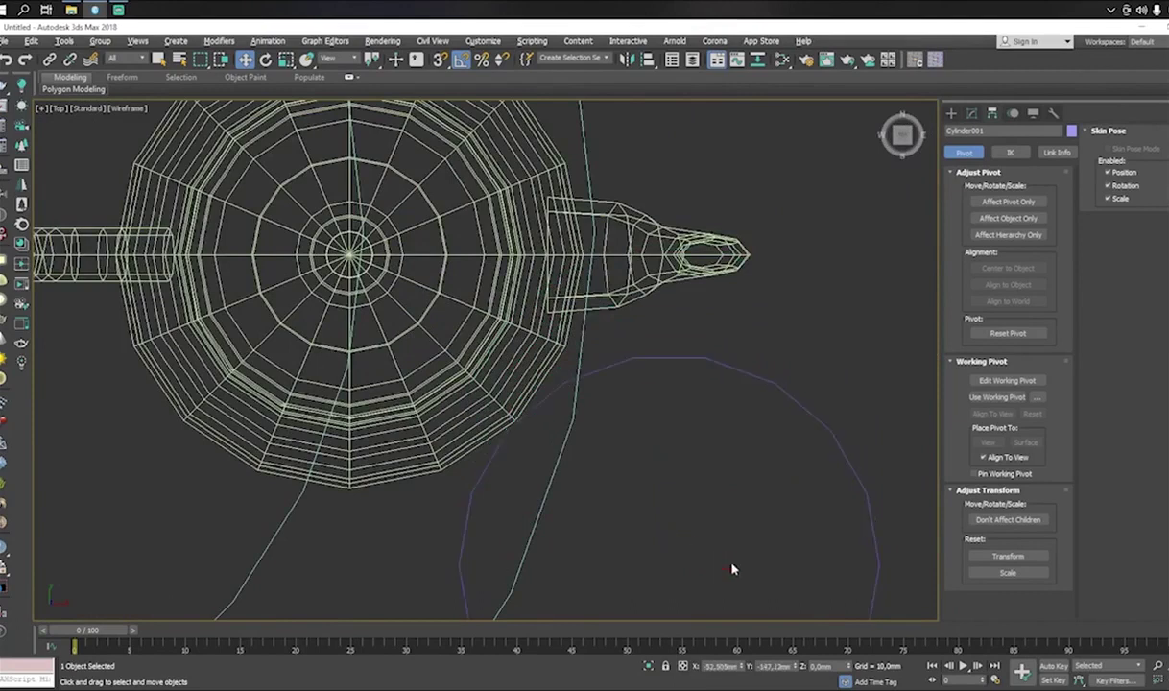
{"action": "left_click", "coordinate": [687, 359]}
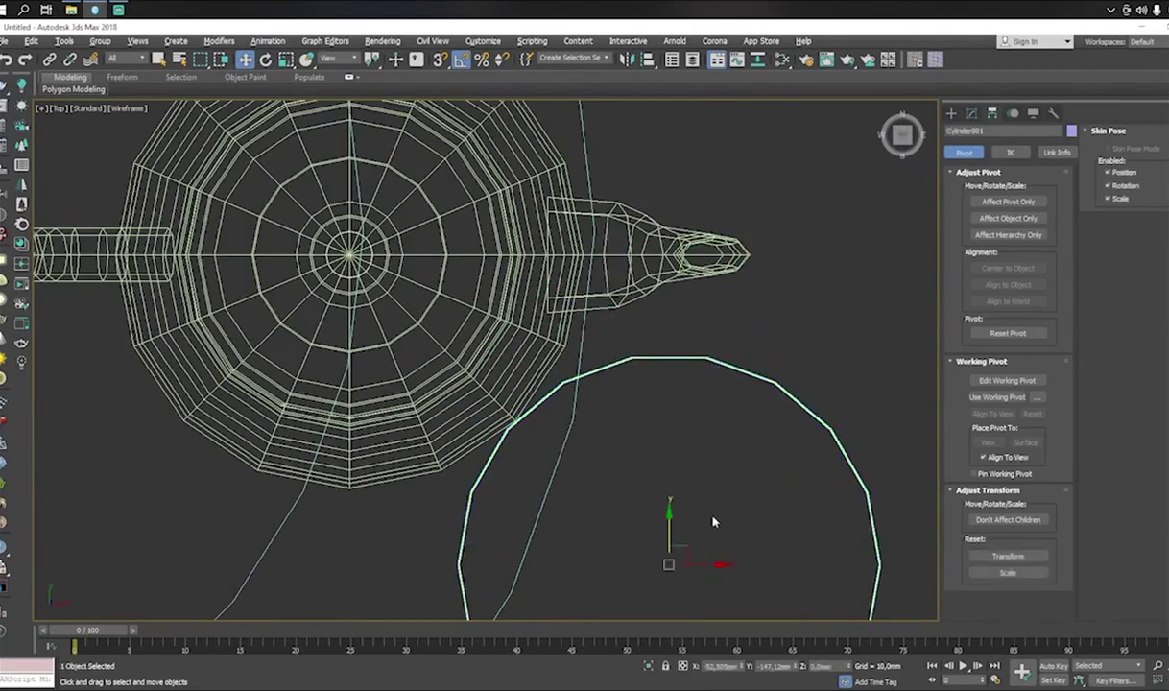
{"action": "left_click_drag", "start_coordinate": [708, 564], "coordinate": [705, 477]}
Maximize the Front view and examine how the cylinder sits relative to the teapot
{"action": "key", "text": "alt+w"}
{"action": "key", "text": "alt+w"}
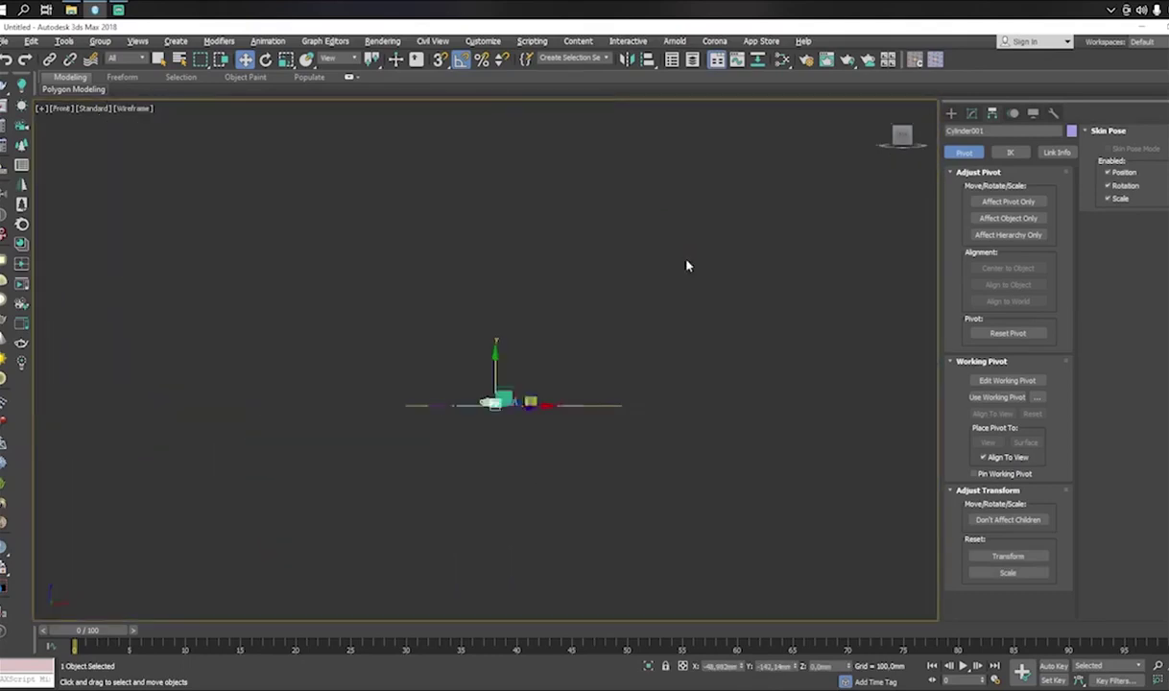
{"action": "scroll", "coordinate": [475, 443], "scroll_direction": "up", "scroll_amount": 12}
{"action": "key", "text": "alt+w"}
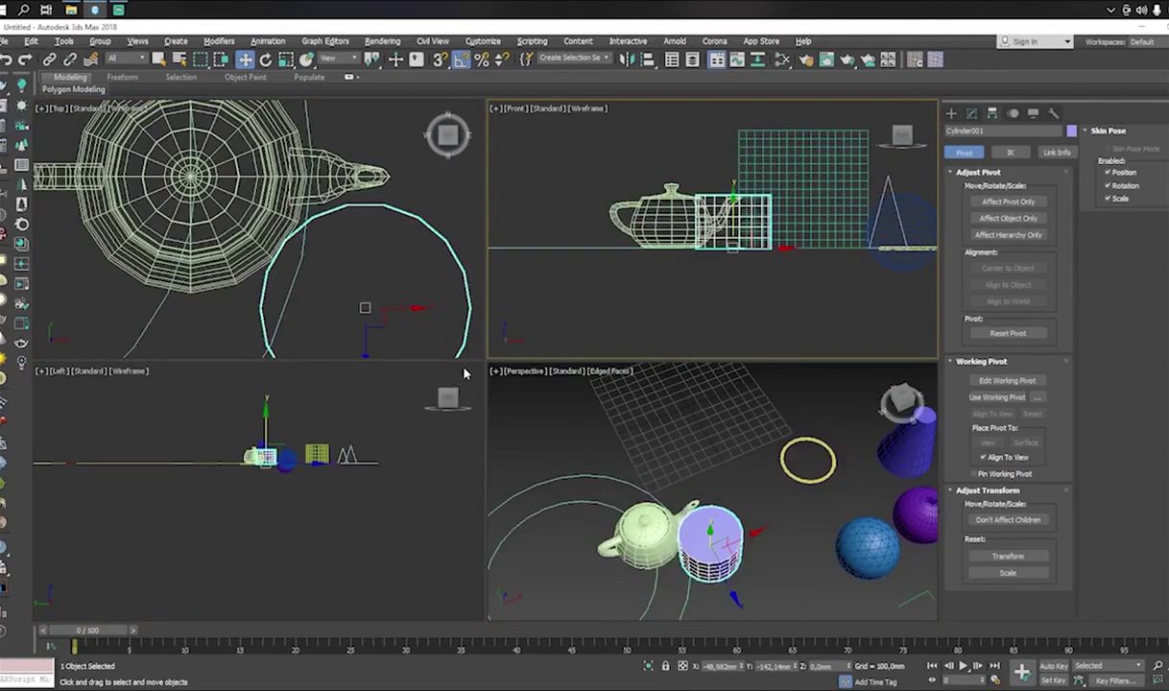
{"action": "key", "text": "alt+w"}
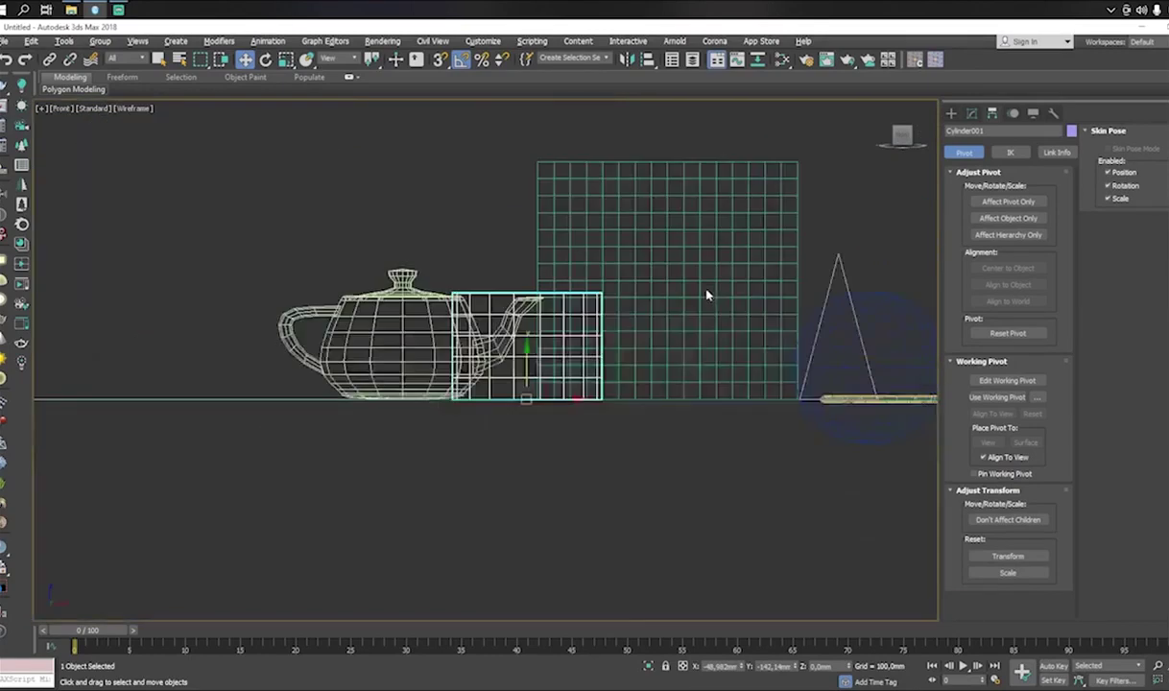
Maximize and restore the Top, Front and Left viewports in turn to compare the cylinder's placement
{"action": "key", "text": "alt+w"}
{"action": "right_click", "coordinate": [315, 313]}
{"action": "key", "text": "alt+w"}
{"action": "key", "text": "alt+w"}
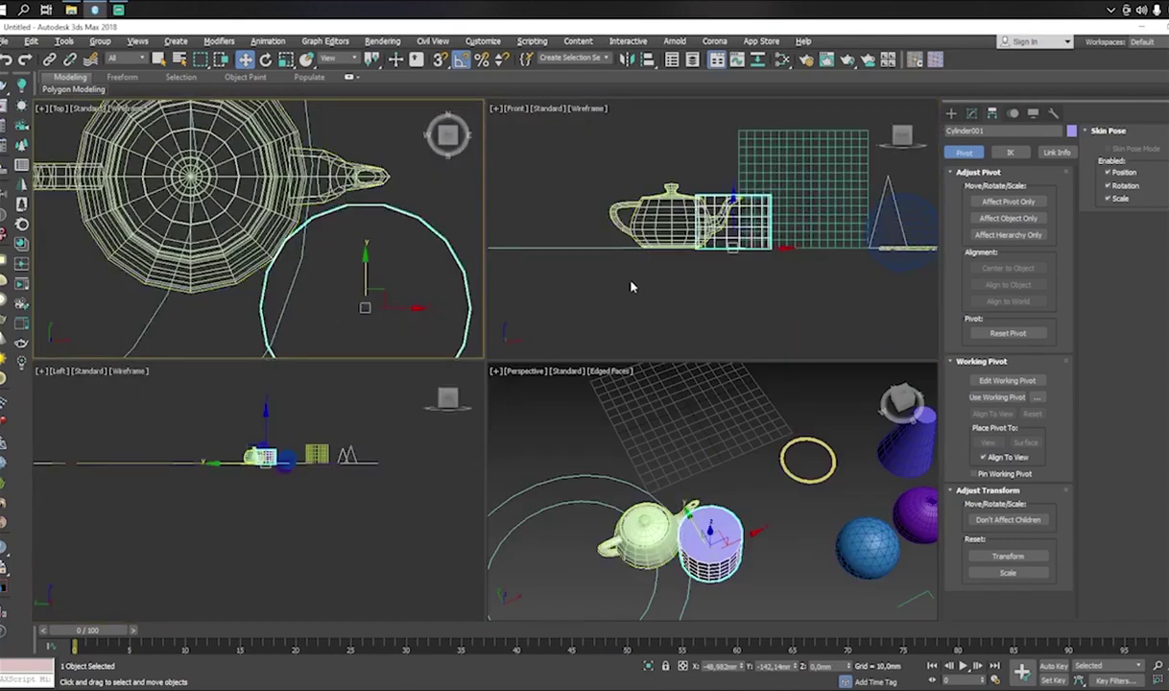
{"action": "right_click", "coordinate": [631, 286]}
{"action": "key", "text": "alt+w"}
{"action": "key", "text": "alt+w"}
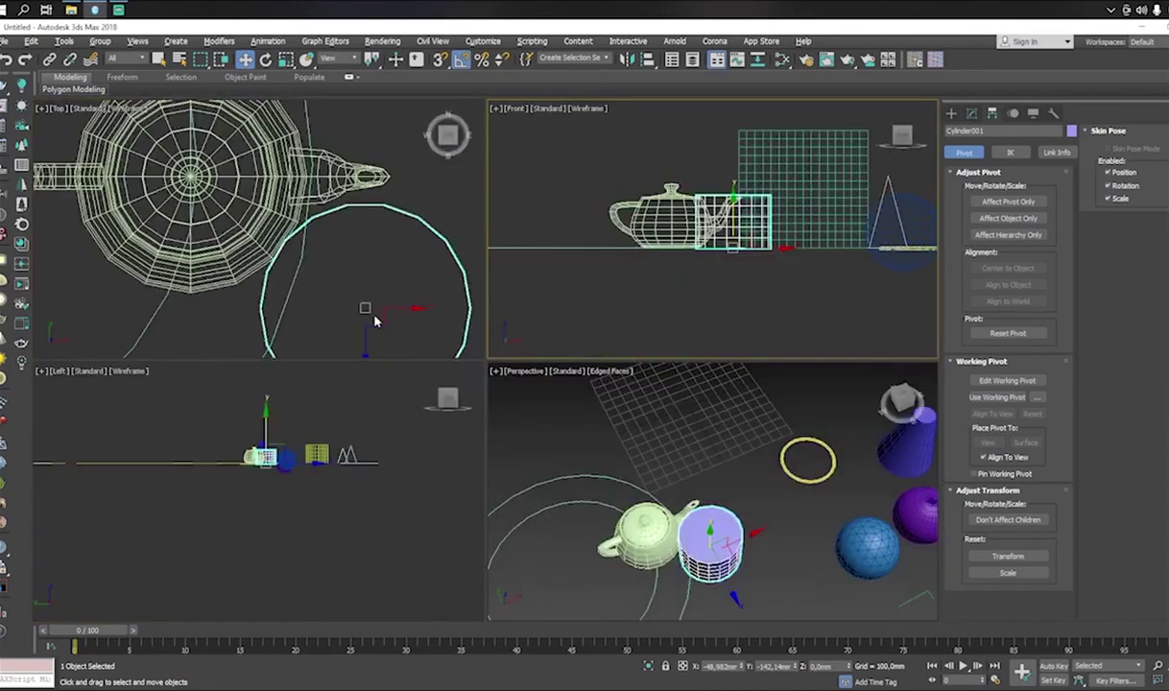
{"action": "right_click", "coordinate": [295, 478]}
{"action": "key", "text": "alt+w"}
{"action": "key", "text": "alt+w"}
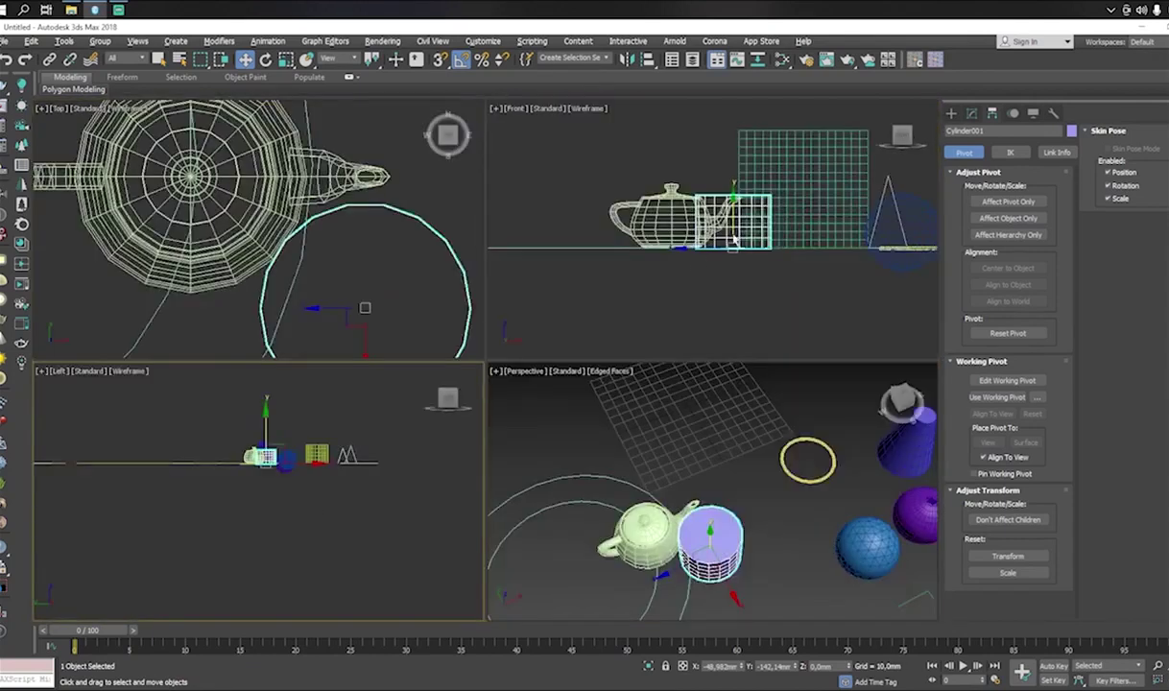
{"action": "right_click", "coordinate": [701, 230]}
{"action": "key", "text": "alt+w"}
{"action": "key", "text": "alt+w"}
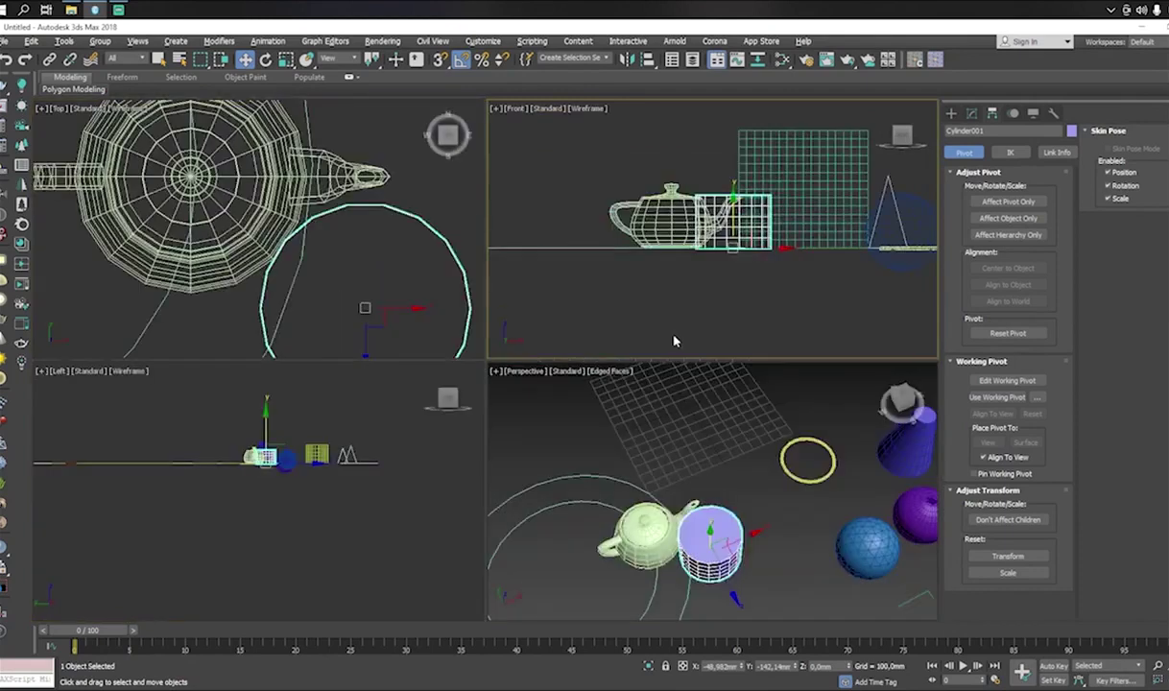
Maximize the Perspective view and select the cone among the primitives
{"action": "right_click", "coordinate": [789, 461]}
{"action": "key", "text": "alt+w"}
{"action": "scroll", "coordinate": [729, 420], "scroll_direction": "down", "scroll_amount": 8}
{"action": "middle_click_drag", "start_coordinate": [669, 391], "coordinate": [588, 379]}
{"action": "scroll", "coordinate": [587, 379], "scroll_direction": "down", "scroll_amount": 2}
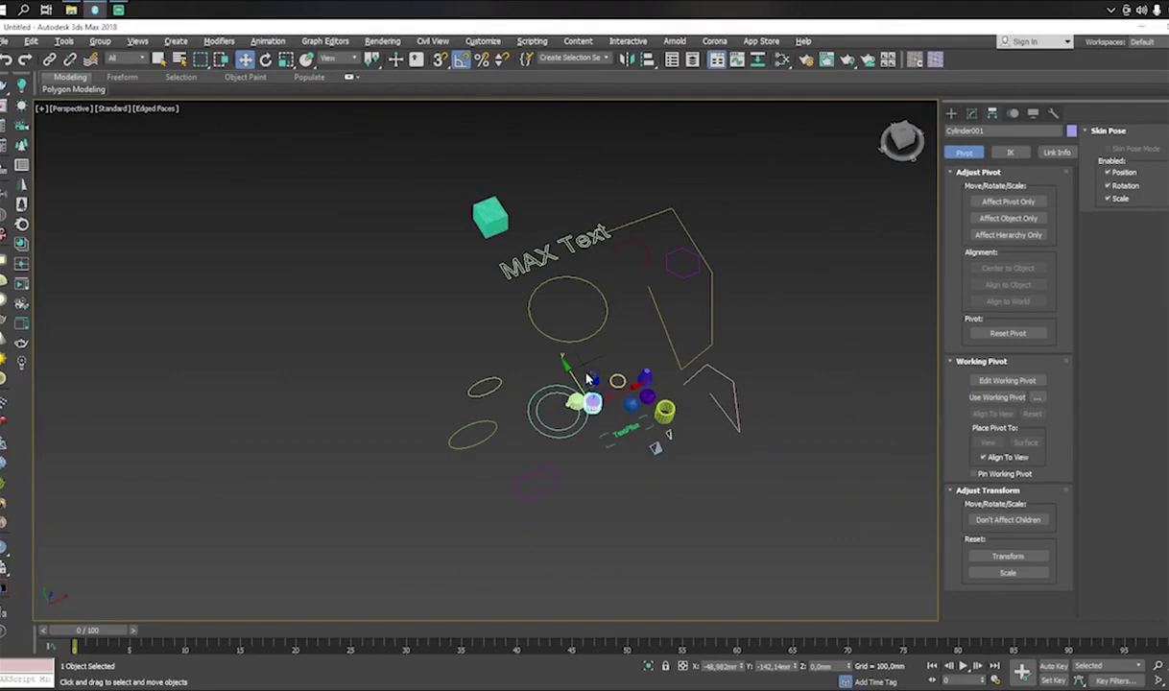
{"action": "scroll", "coordinate": [637, 376], "scroll_direction": "up", "scroll_amount": 4}
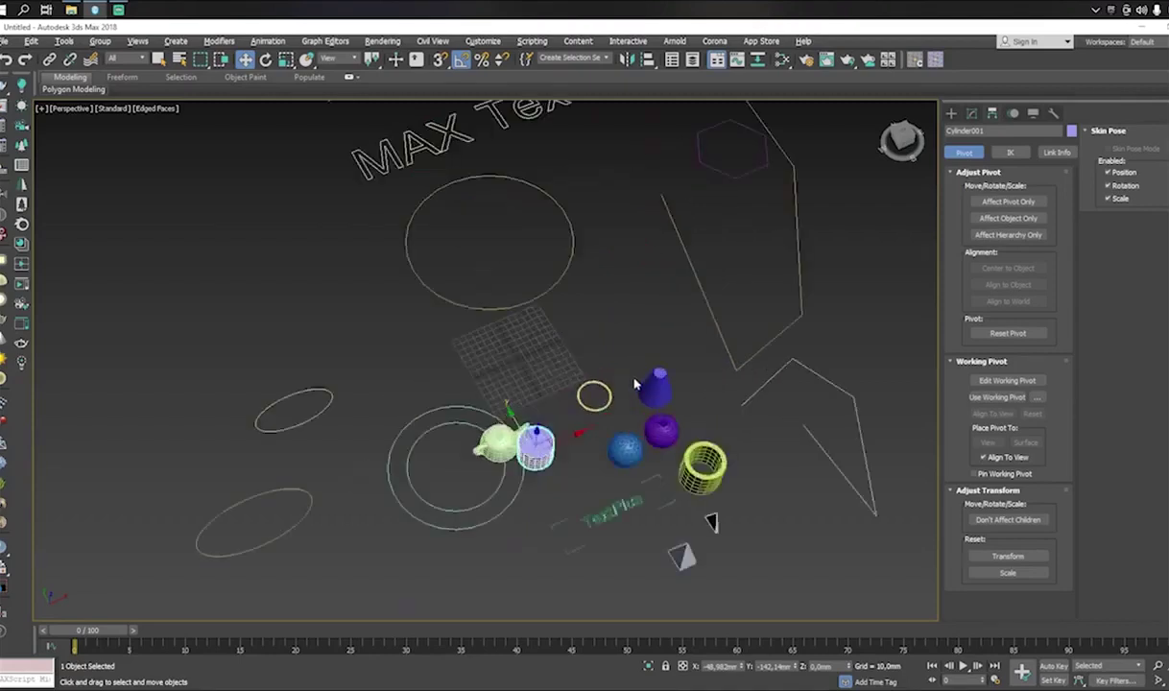
{"action": "left_click", "coordinate": [653, 389]}
{"action": "scroll", "coordinate": [652, 389], "scroll_direction": "down", "scroll_amount": 3}
{"action": "scroll", "coordinate": [624, 399], "scroll_direction": "up", "scroll_amount": 4}
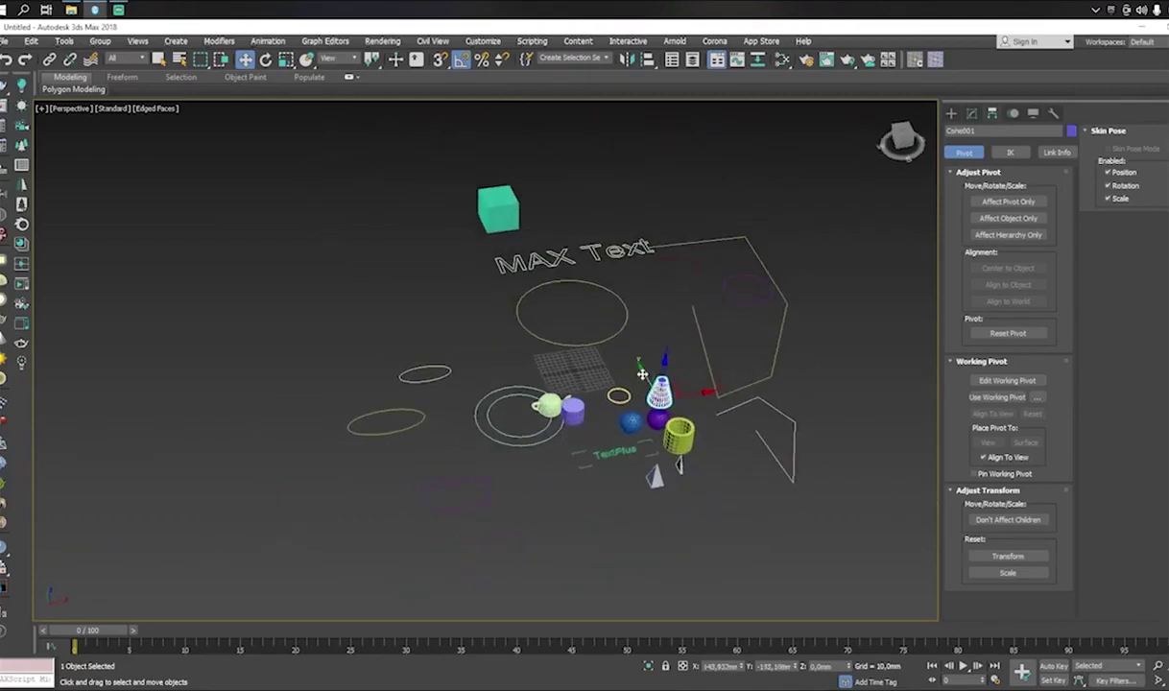
{"action": "scroll", "coordinate": [683, 387], "scroll_direction": "down", "scroll_amount": 5}
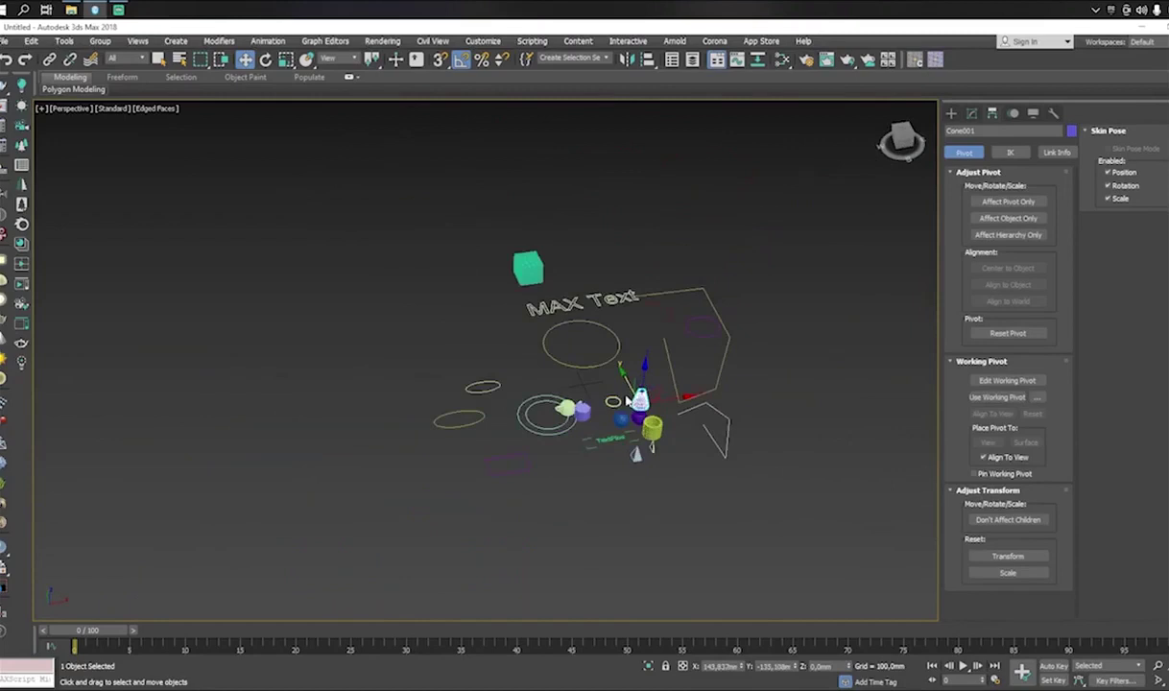
Create a standard box about 129 mm long, 111 mm wide and 109 mm high in the empty area beyond the ellipses
{"action": "left_click", "coordinate": [952, 113]}
{"action": "left_click", "coordinate": [951, 132]}
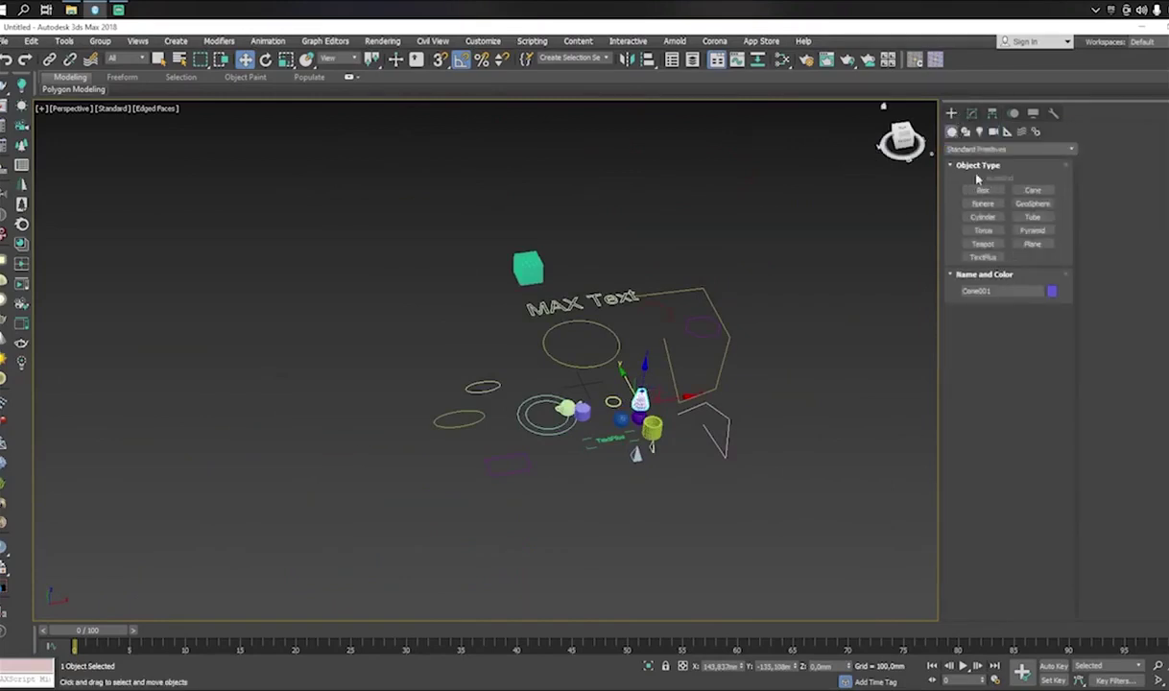
{"action": "left_click", "coordinate": [984, 192]}
{"action": "left_click_drag", "start_coordinate": [399, 369], "coordinate": [441, 384]}
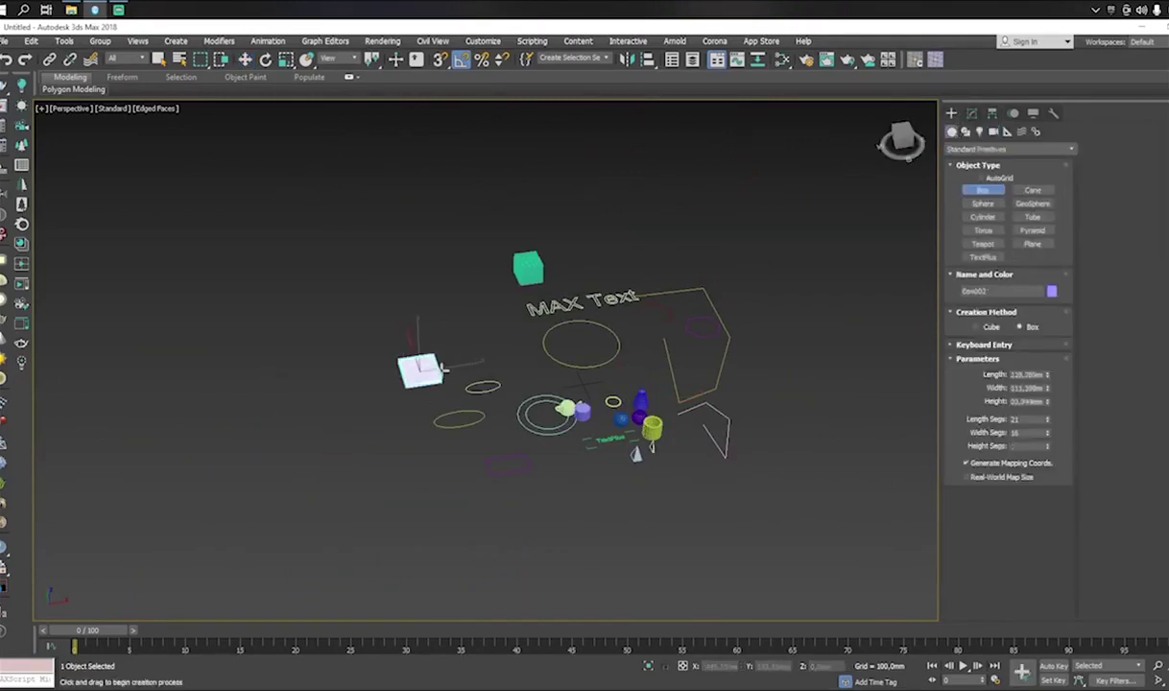
{"action": "left_click", "coordinate": [418, 323]}
{"action": "scroll", "coordinate": [413, 347], "scroll_direction": "up", "scroll_amount": 5}
{"action": "middle_click_drag", "start_coordinate": [413, 348], "coordinate": [492, 395]}
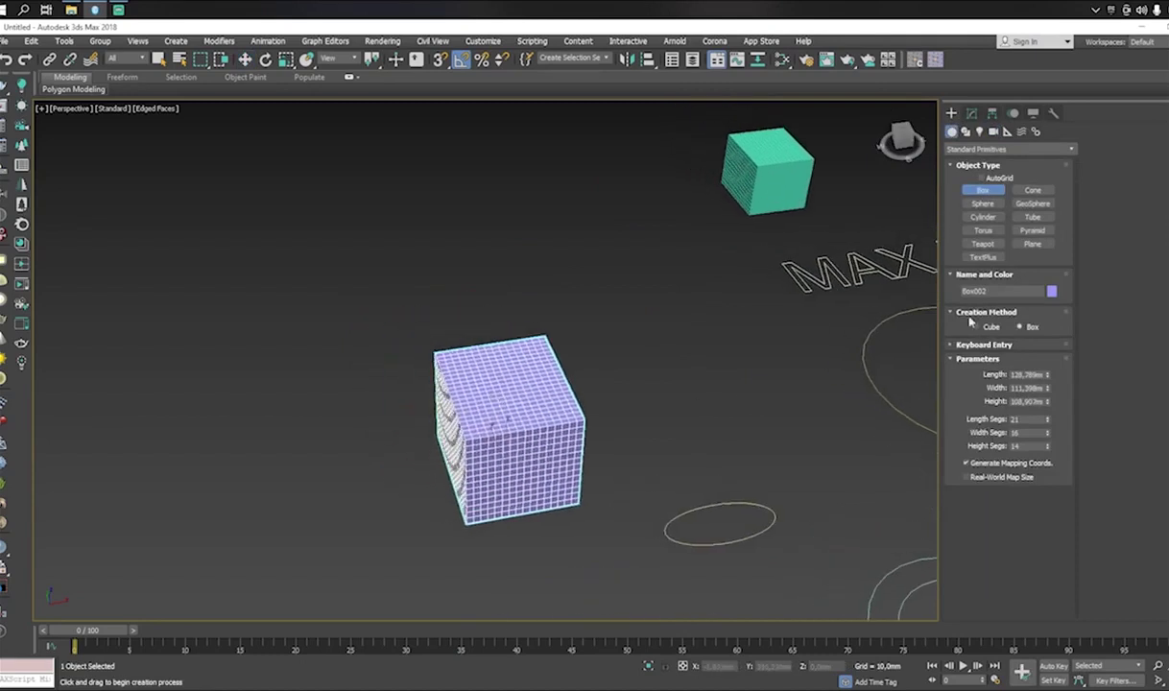
Create a pyramid on the ground beside the new box and activate the Move tool
{"action": "left_click", "coordinate": [1032, 230]}
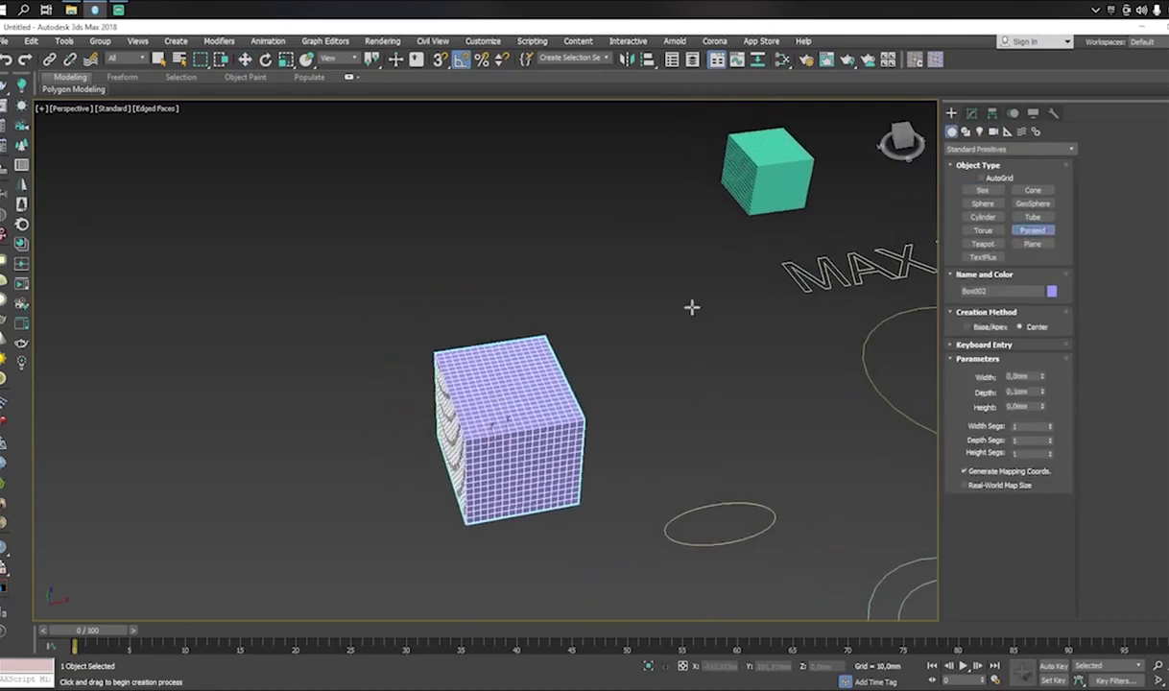
{"action": "left_click_drag", "start_coordinate": [512, 384], "coordinate": [671, 451]}
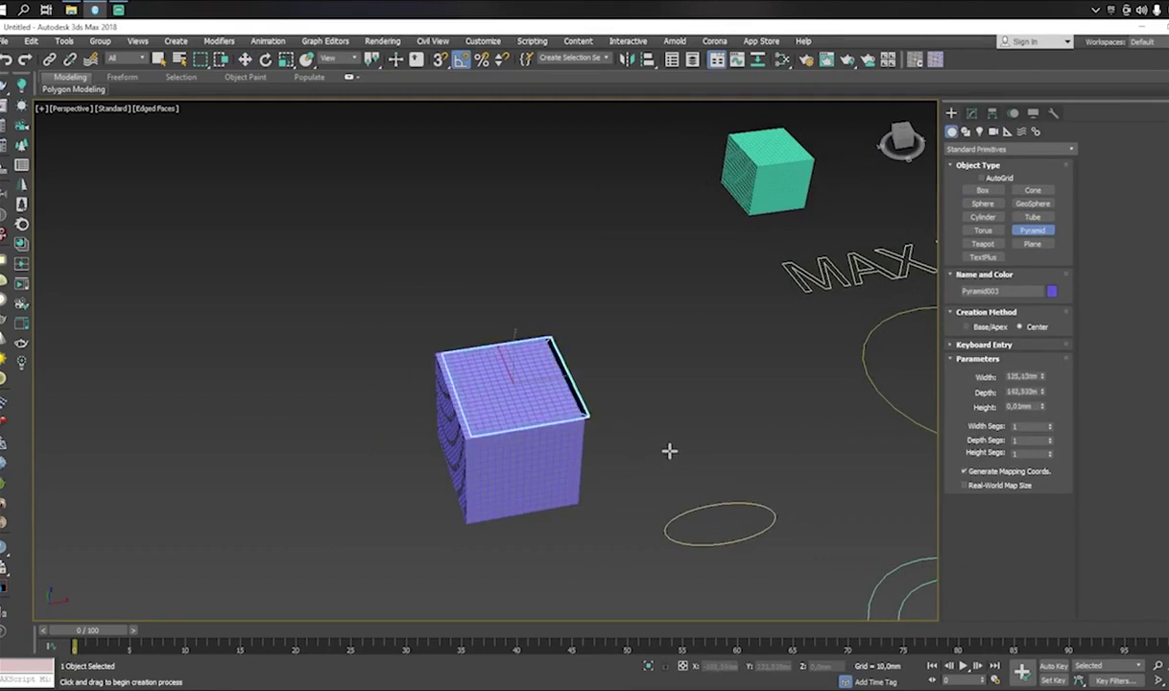
{"action": "left_click", "coordinate": [691, 282]}
{"action": "middle_click_drag", "start_coordinate": [567, 384], "coordinate": [632, 384], "text": "alt"}
{"action": "key", "text": "w"}
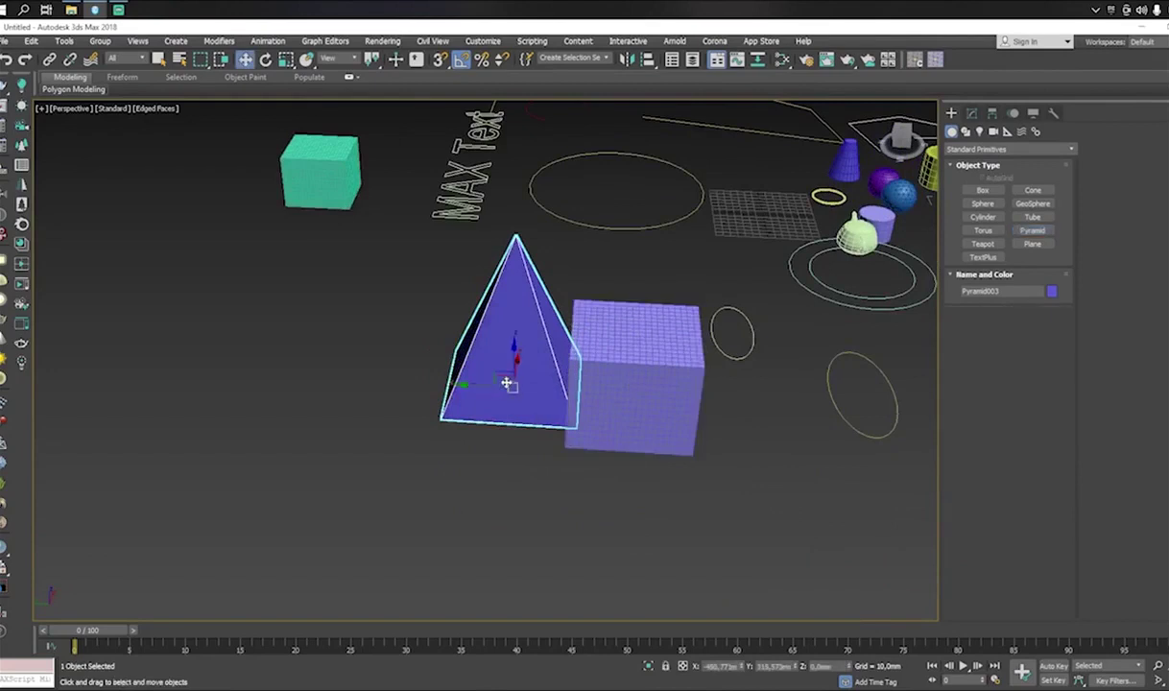
Move the pyramid horizontally over the new box so that their footprints line up
{"action": "left_click_drag", "start_coordinate": [485, 385], "coordinate": [605, 385]}
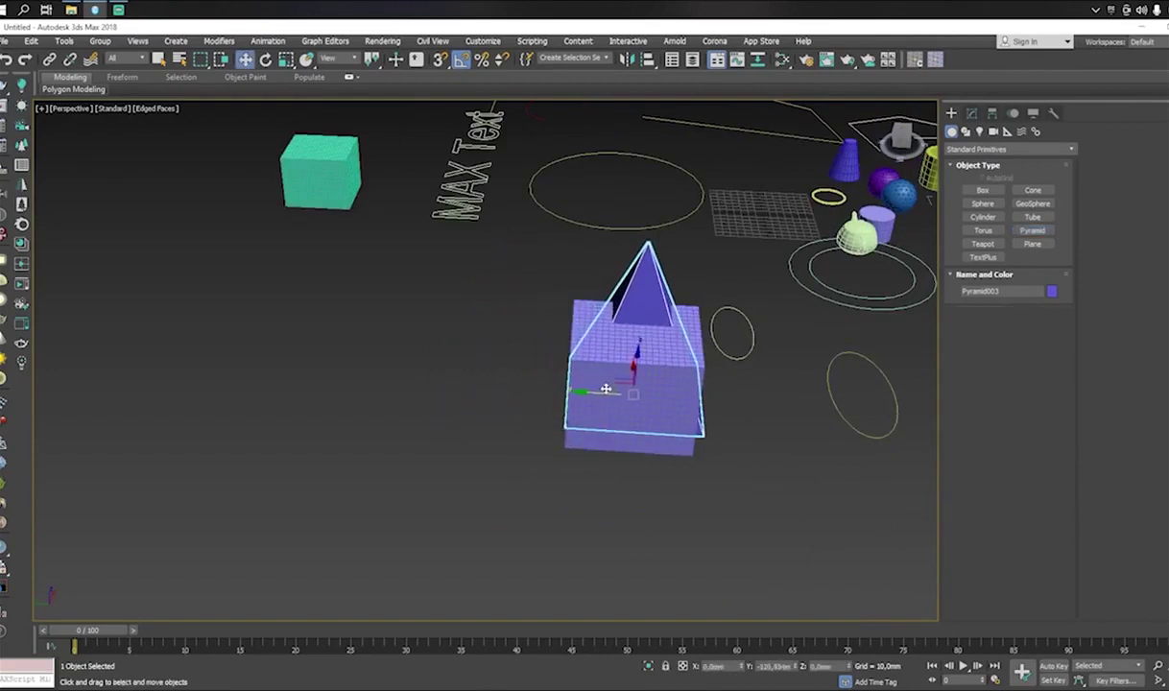
{"action": "mouse_move", "coordinate": [606, 385]}
{"action": "middle_mouse_down", "text": "alt"}
{"action": "mouse_move", "coordinate": [634, 437]}
{"action": "mouse_move", "coordinate": [633, 370]}
{"action": "middle_mouse_up", "text": "alt"}
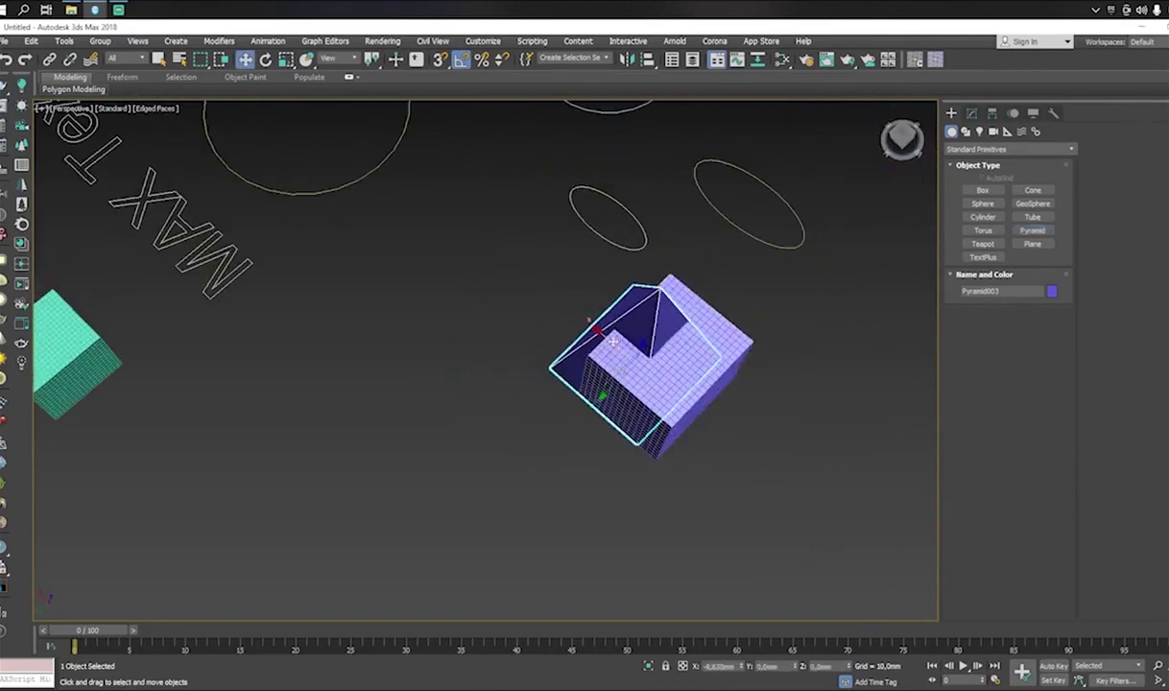
{"action": "left_click_drag", "start_coordinate": [634, 355], "coordinate": [630, 352]}
In a maximized Front view, raise the pyramid about 110 mm so its base rests on top of the box
{"action": "key", "text": "alt+w"}
{"action": "middle_click", "coordinate": [710, 257]}
{"action": "key", "text": "alt+w"}
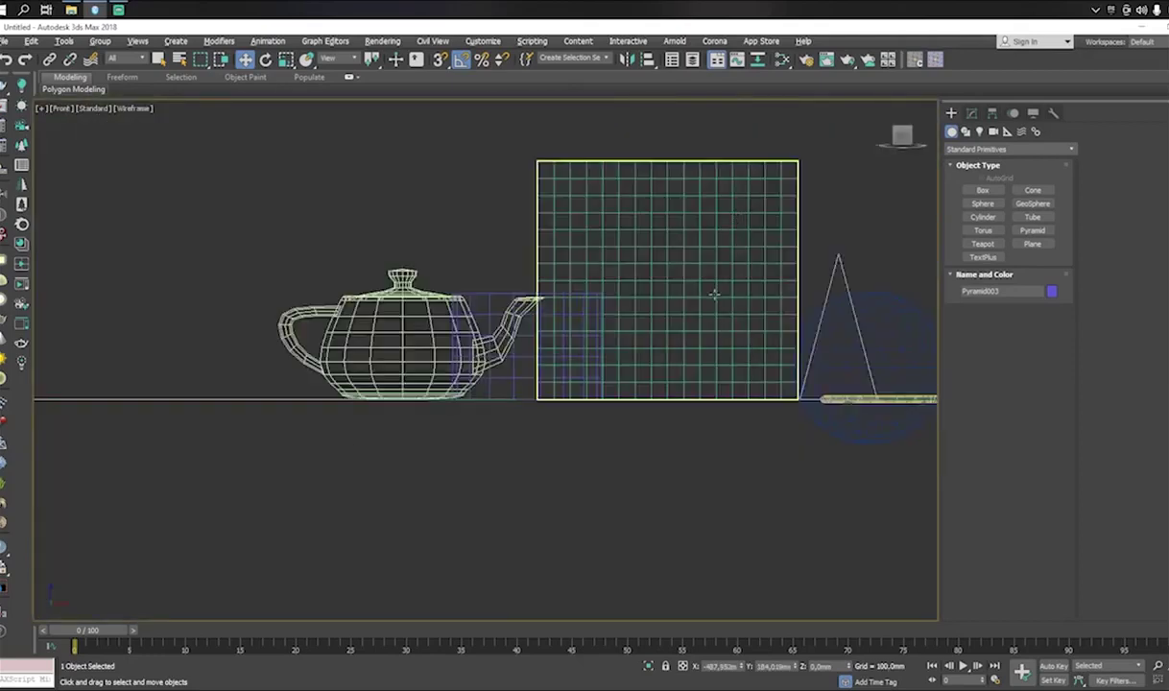
{"action": "scroll", "coordinate": [715, 298], "scroll_direction": "down", "scroll_amount": 8}
{"action": "middle_click_drag", "start_coordinate": [751, 331], "coordinate": [709, 343]}
{"action": "middle_click_drag", "start_coordinate": [358, 295], "coordinate": [519, 336]}
{"action": "scroll", "coordinate": [519, 337], "scroll_direction": "up", "scroll_amount": 4}
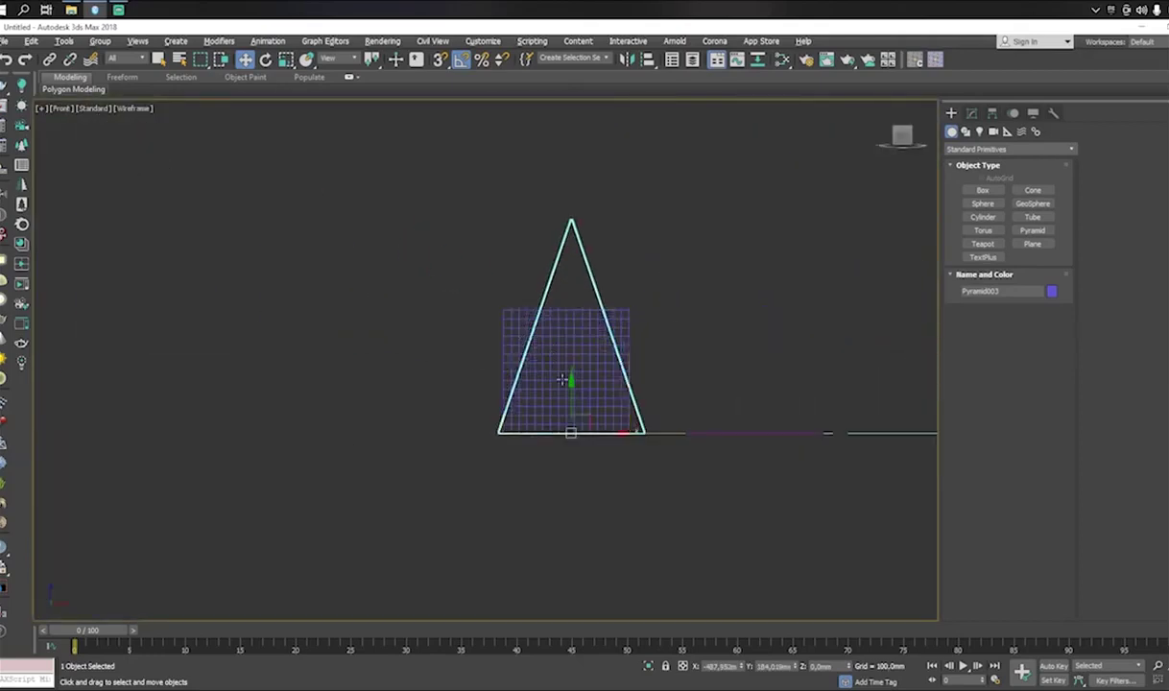
{"action": "left_click_drag", "start_coordinate": [574, 391], "coordinate": [585, 261]}
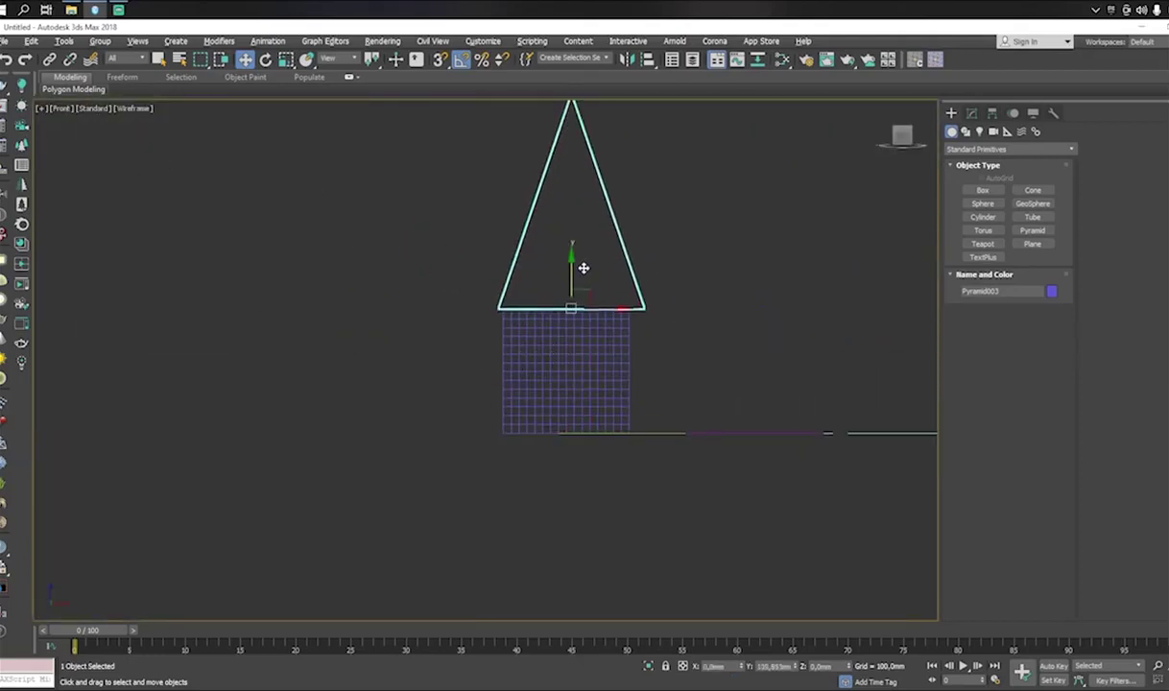
Shift the raised pyramid about 4 mm along the X axis to center it over the box in the Front view
{"action": "scroll", "coordinate": [579, 280], "scroll_direction": "up", "scroll_amount": 4}
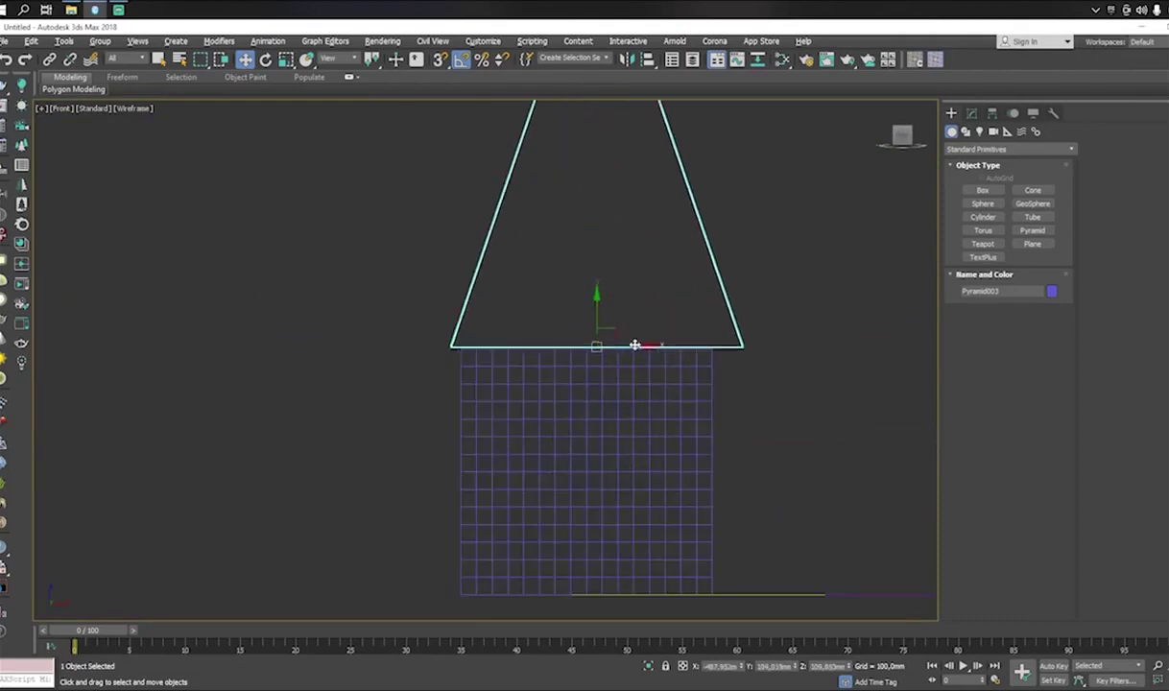
{"action": "left_click_drag", "start_coordinate": [634, 344], "coordinate": [626, 345]}
{"action": "scroll", "coordinate": [626, 343], "scroll_direction": "down", "scroll_amount": 4}
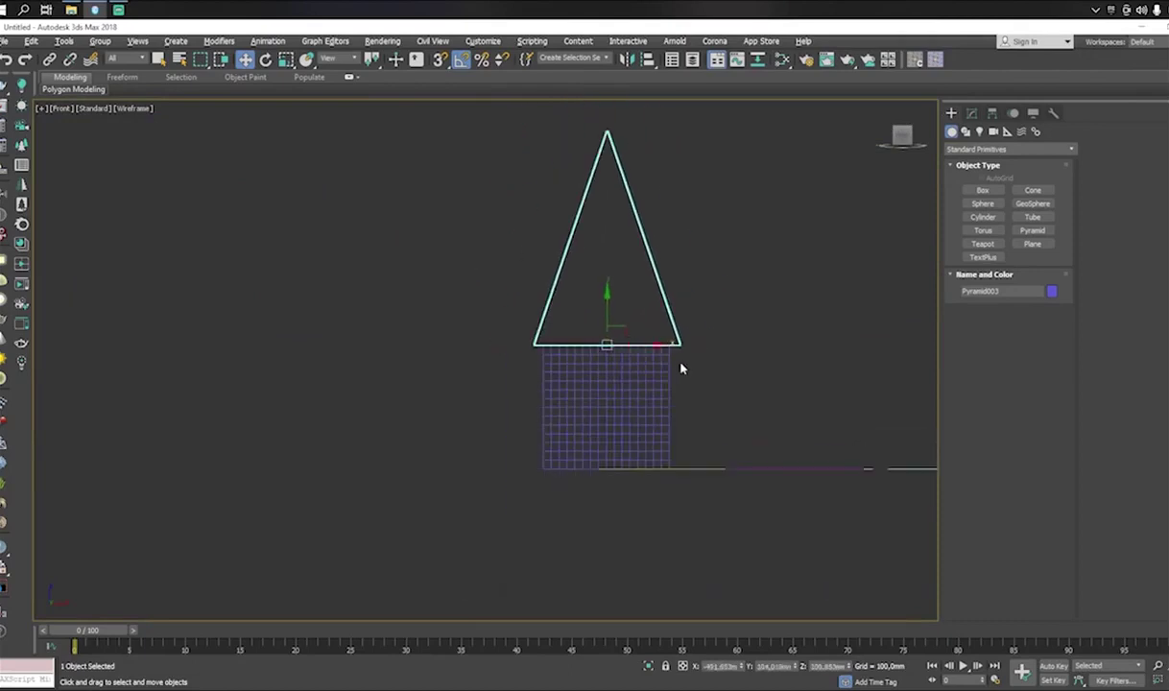
Maximize the Perspective view and examine the stacked pyramid and box from several angles
{"action": "key", "text": "alt+w"}
{"action": "key", "text": "alt+w"}
{"action": "middle_click_drag", "start_coordinate": [770, 436], "coordinate": [669, 418], "text": "alt"}
{"action": "scroll", "coordinate": [668, 418], "scroll_direction": "down", "scroll_amount": 3}
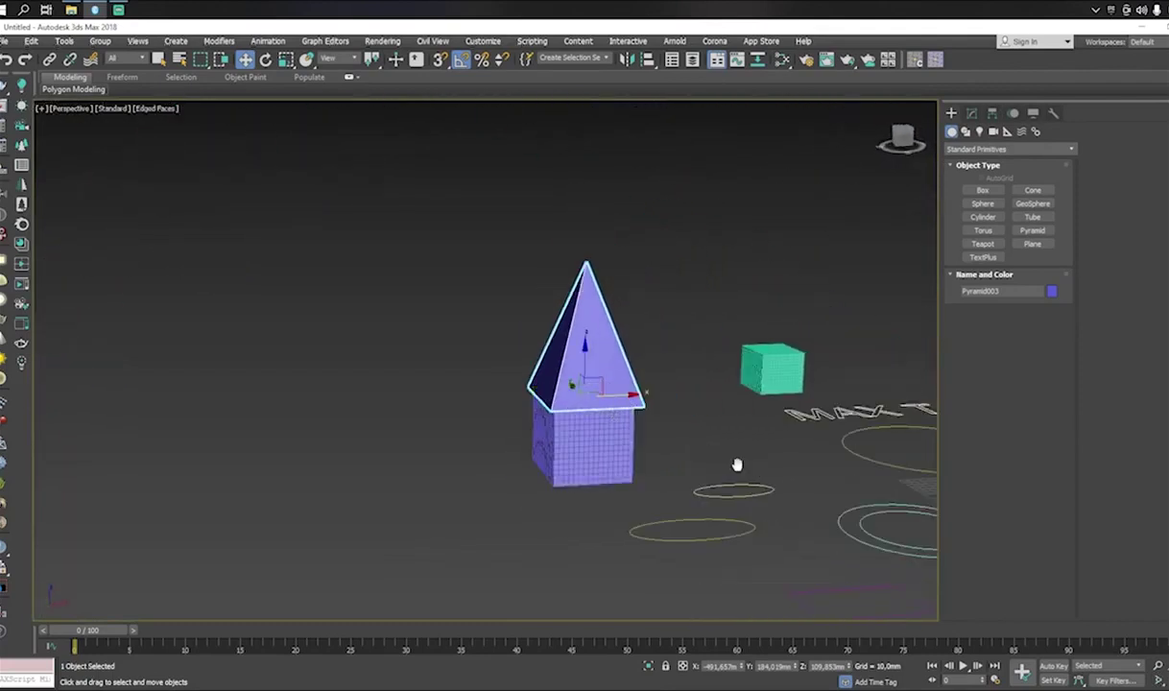
{"action": "middle_click_drag", "start_coordinate": [738, 469], "coordinate": [733, 436], "text": "alt"}
{"action": "scroll", "coordinate": [733, 436], "scroll_direction": "down", "scroll_amount": 5}
Maximize and restore the Front view, return to a maximized Perspective view and inspect the pyramid and box up close
{"action": "key", "text": "alt+w"}
{"action": "key", "text": "alt+w"}
{"action": "key", "text": "alt+w"}
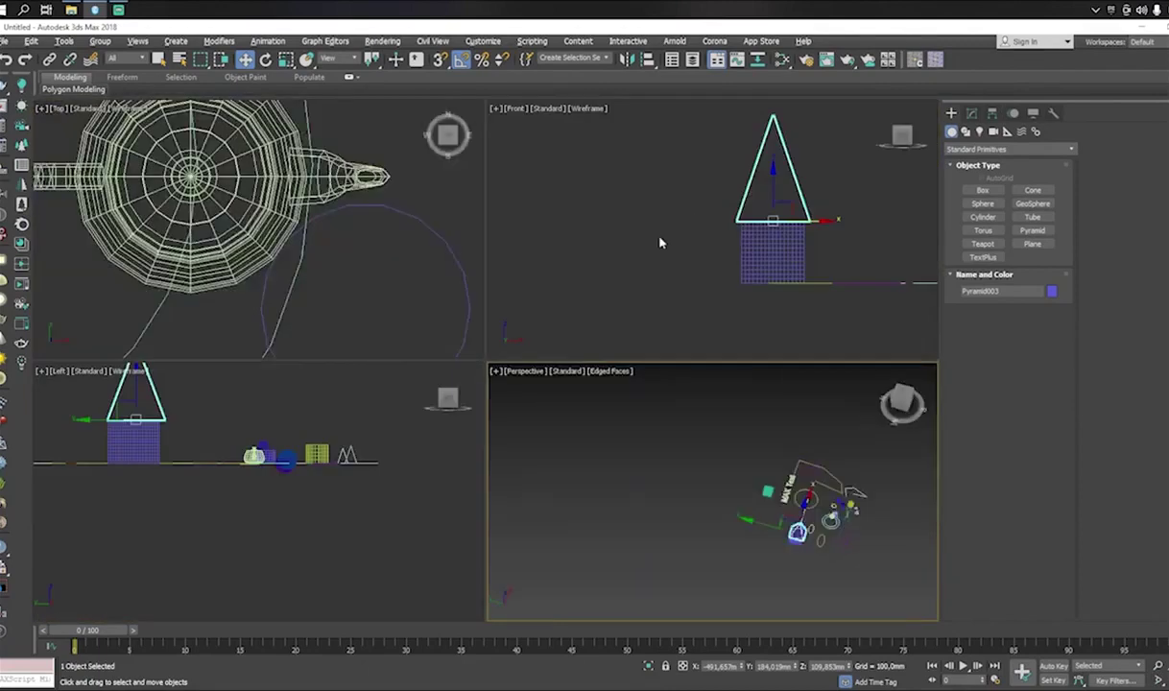
{"action": "middle_click", "coordinate": [661, 243]}
{"action": "key", "text": "alt+w"}
{"action": "key", "text": "alt+w"}
{"action": "middle_click", "coordinate": [765, 524]}
{"action": "key", "text": "alt+w"}
{"action": "middle_click_drag", "start_coordinate": [710, 503], "coordinate": [580, 420]}
{"action": "scroll", "coordinate": [580, 420], "scroll_direction": "up", "scroll_amount": 4}
{"action": "scroll", "coordinate": [581, 413], "scroll_direction": "up", "scroll_amount": 3}
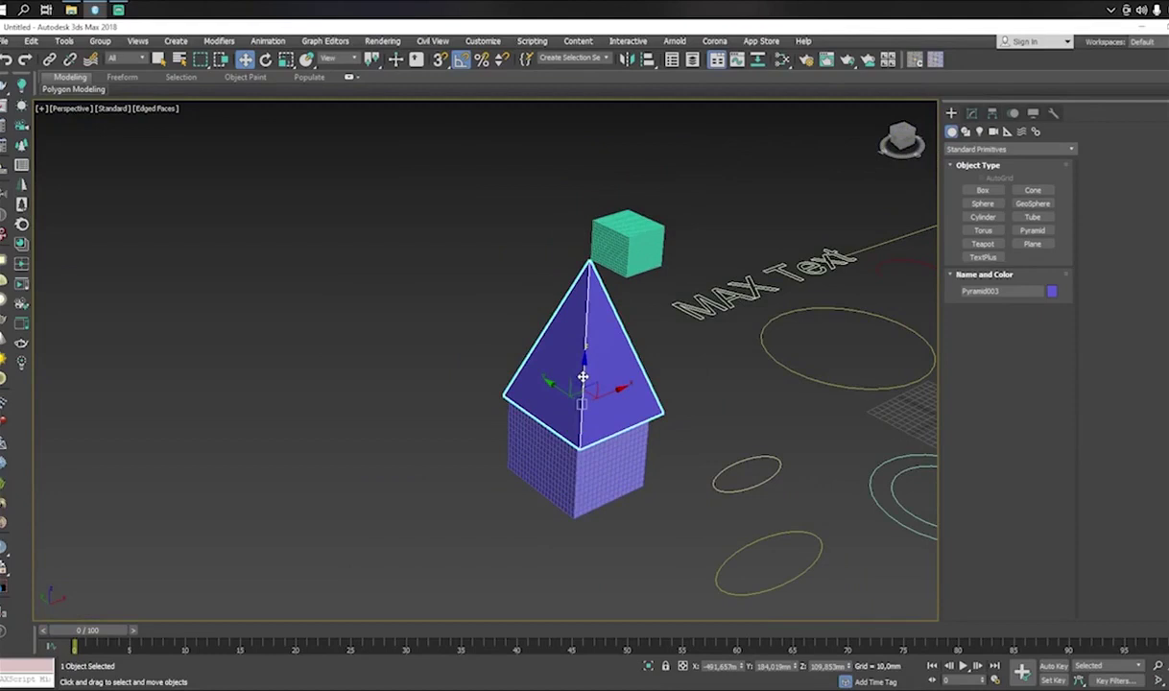
Select the green box behind the MAX Text shape and view it up close and within the whole scene
{"action": "middle_click_drag", "start_coordinate": [634, 357], "coordinate": [565, 367]}
{"action": "left_click", "coordinate": [589, 253]}
{"action": "middle_click_drag", "start_coordinate": [617, 313], "coordinate": [567, 315], "text": "alt"}
{"action": "scroll", "coordinate": [567, 315], "scroll_direction": "up", "scroll_amount": 3}
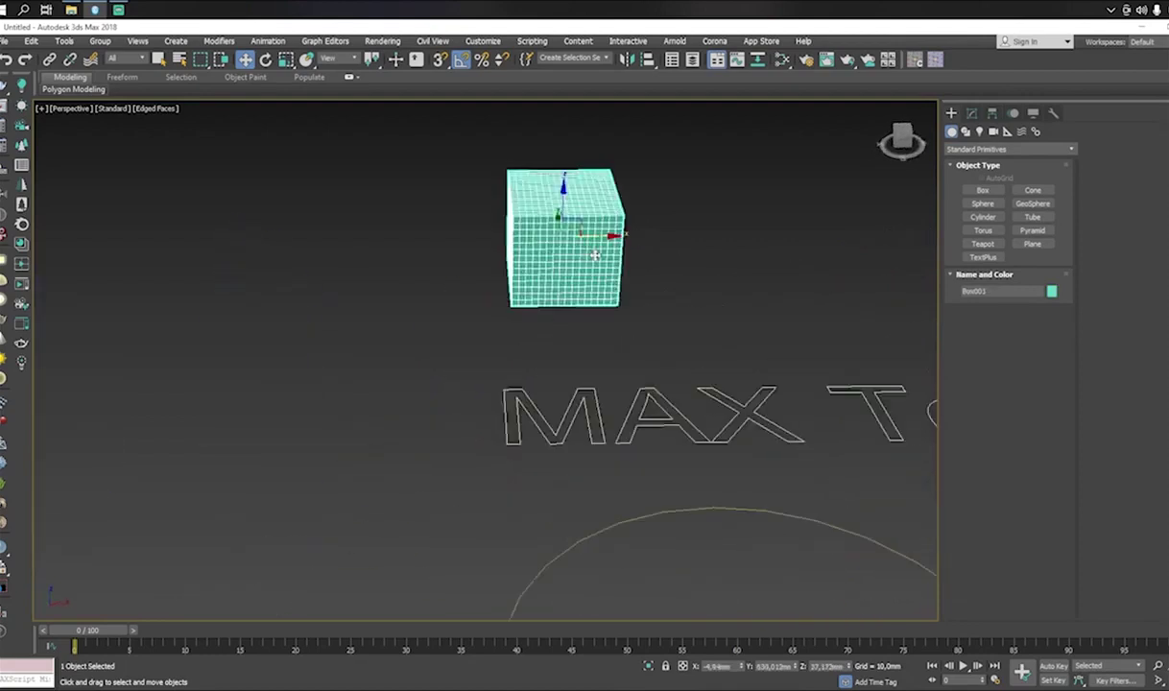
{"action": "scroll", "coordinate": [567, 317], "scroll_direction": "down", "scroll_amount": 10}
{"action": "scroll", "coordinate": [562, 384], "scroll_direction": "up", "scroll_amount": 5}
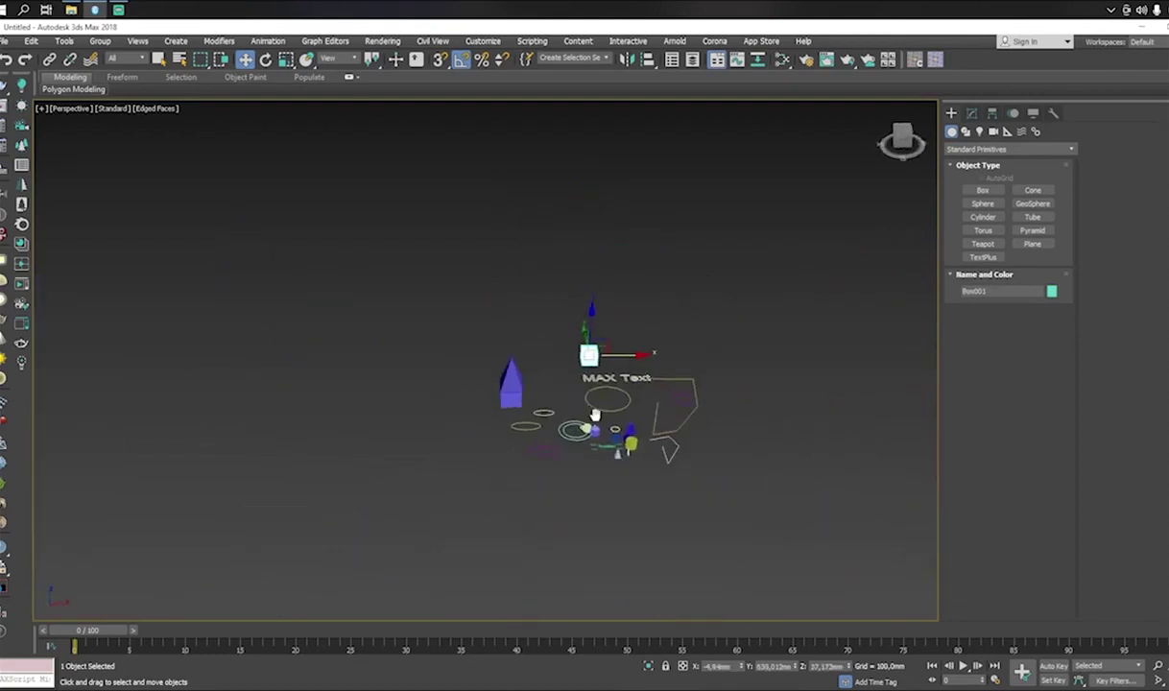